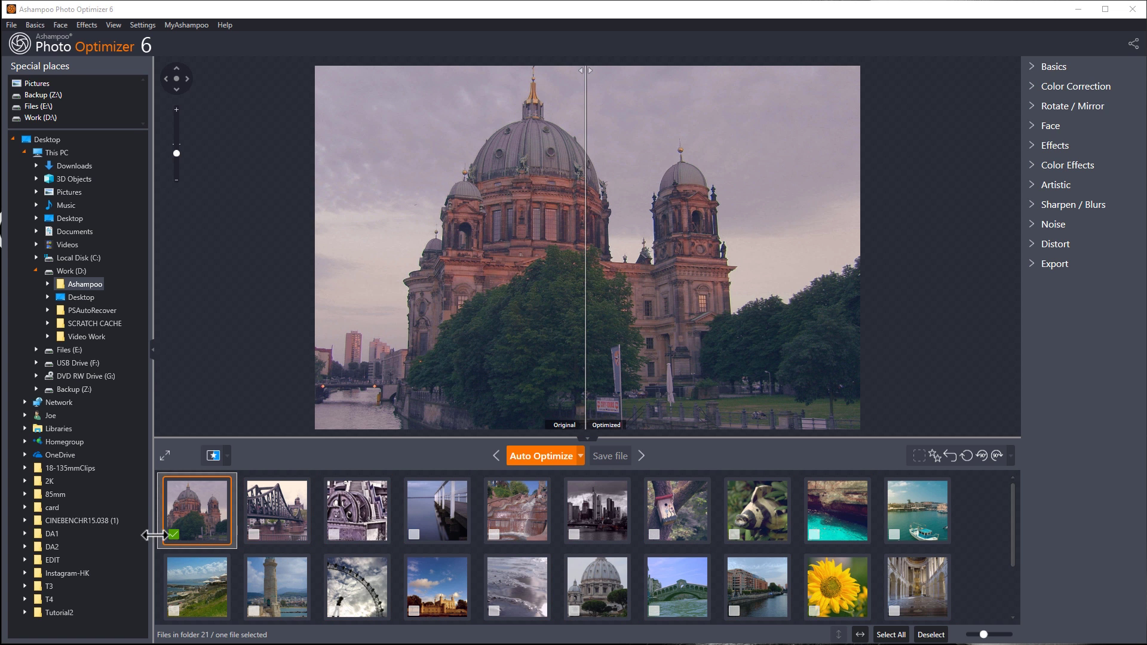
Check and then uncheck the bridge and wheel photos, leaving only the cathedral selected.
left_click(253, 534)
left_click(331, 537)
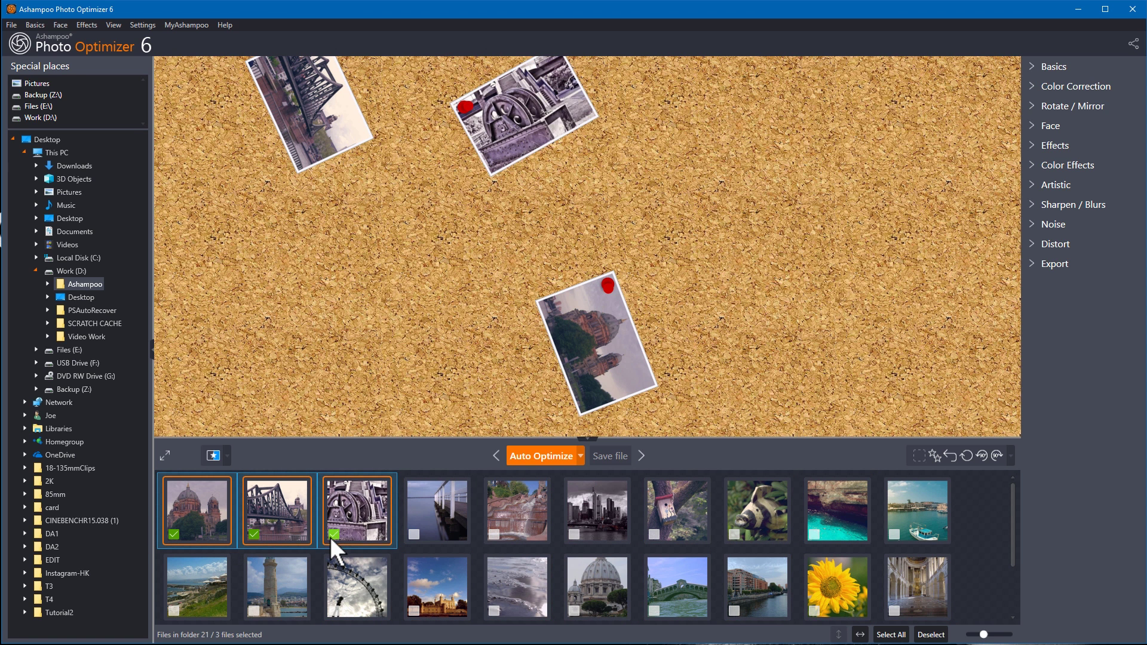
left_click(333, 535)
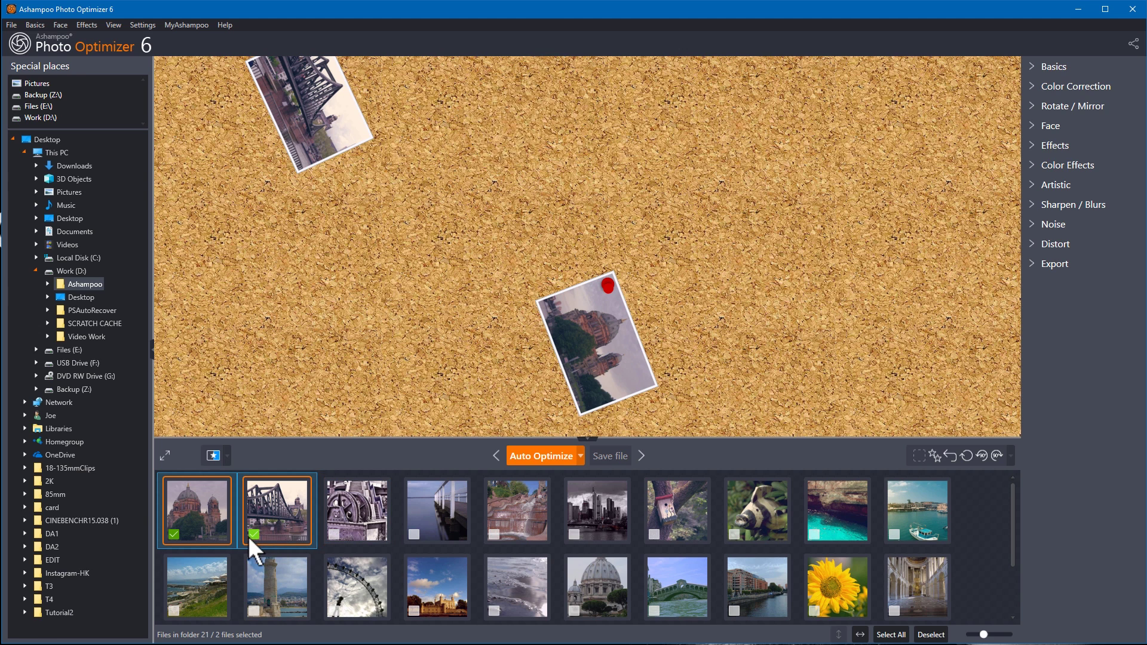
left_click(255, 536)
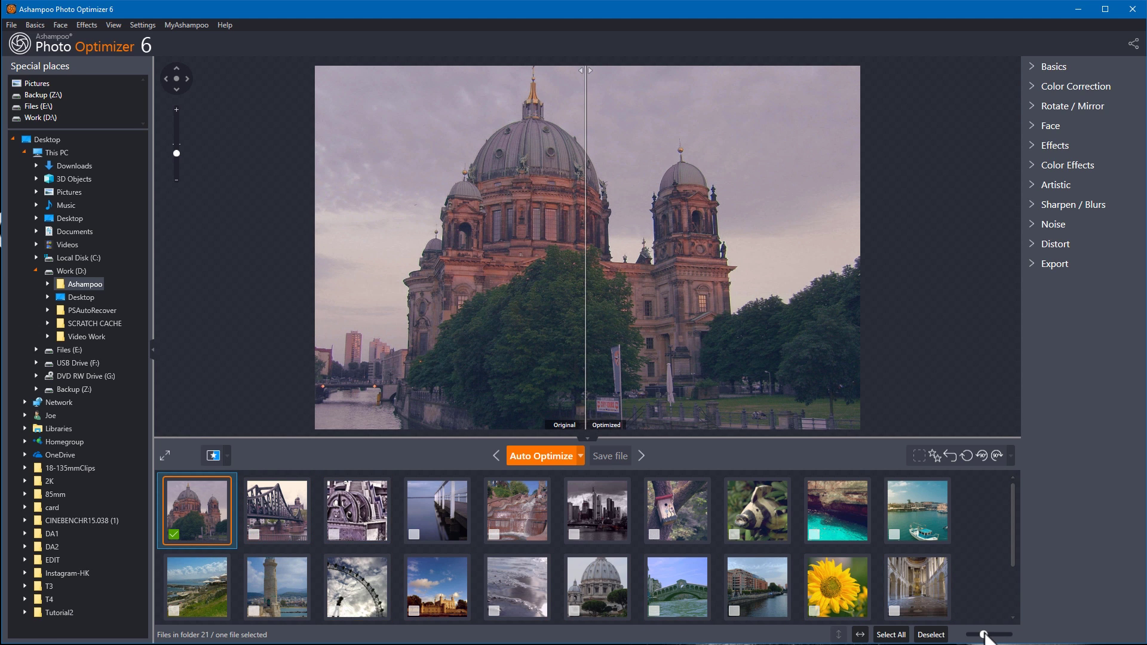
Shrink the gallery thumbnails, compare the before/after halves, and auto-optimize the cathedral photo.
left_click_drag(984, 635, 978, 637)
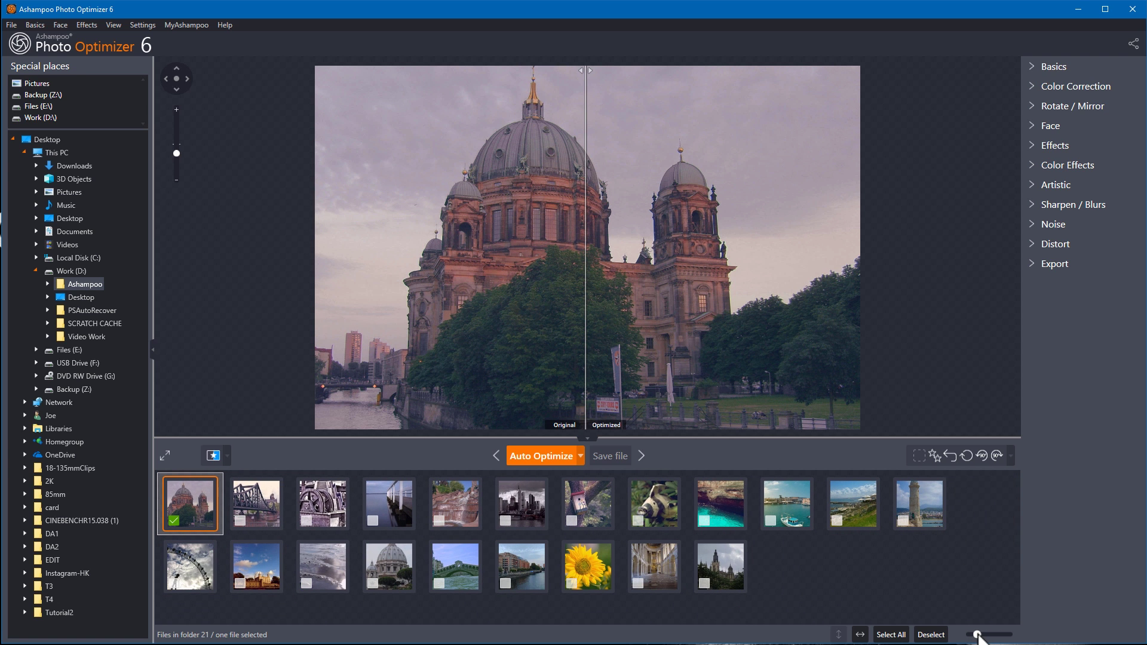
mouse_move(585, 320)
left_mouse_down()
mouse_move(644, 324)
mouse_move(593, 325)
left_mouse_up()
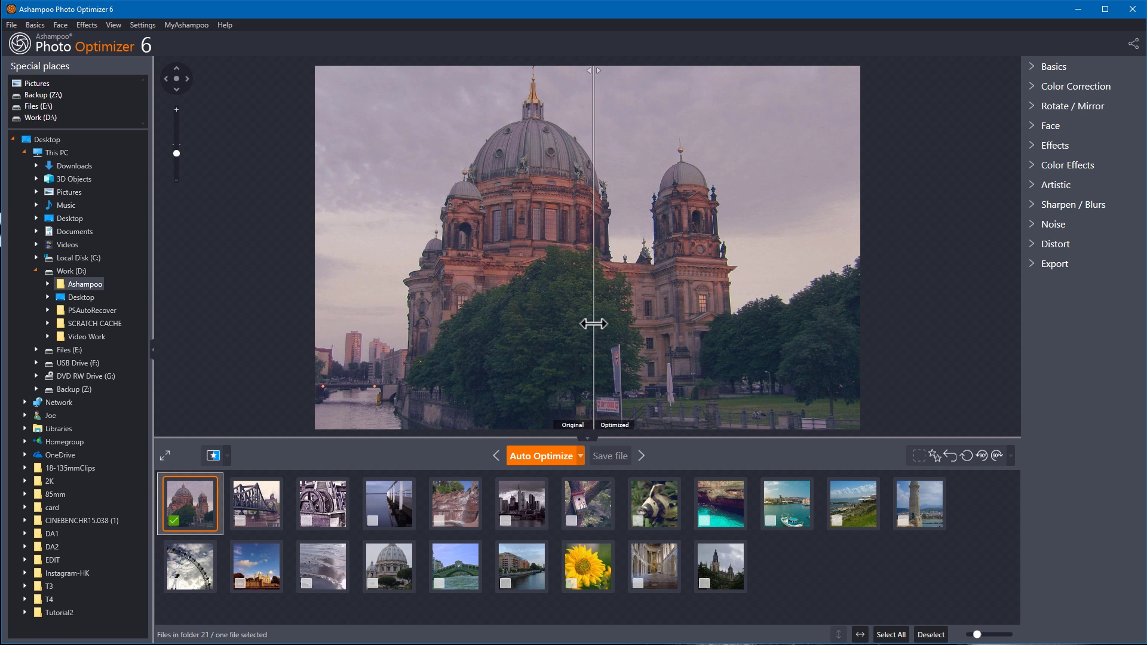
left_click(533, 455)
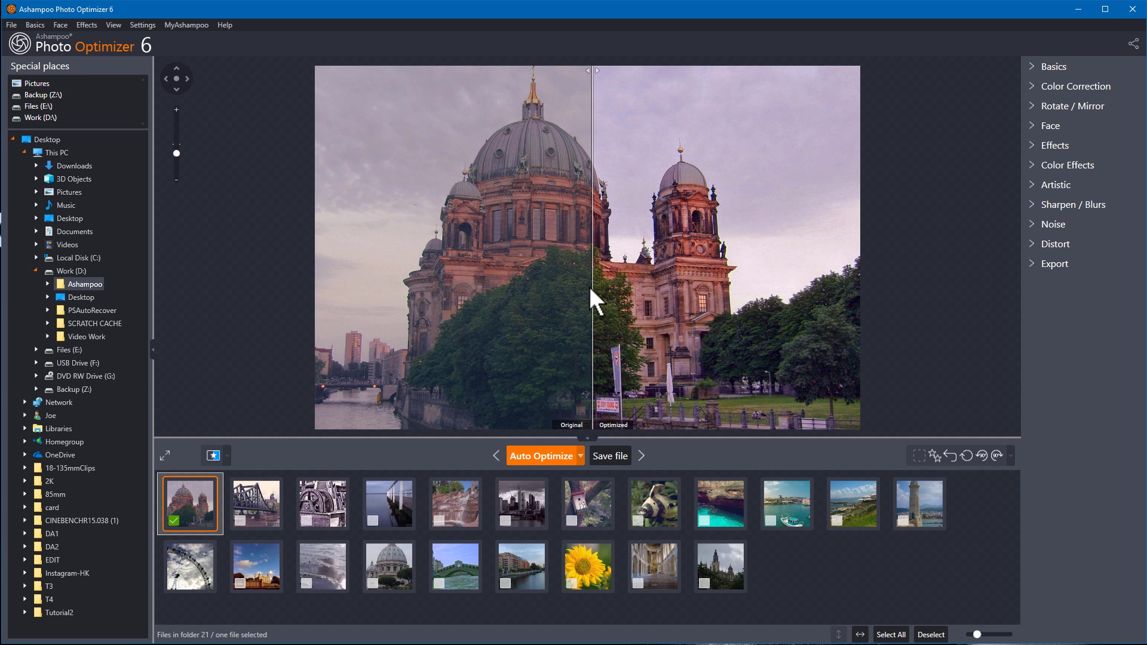
mouse_move(590, 286)
left_mouse_down()
mouse_move(301, 291)
mouse_move(607, 292)
mouse_move(906, 319)
mouse_move(597, 313)
left_mouse_up()
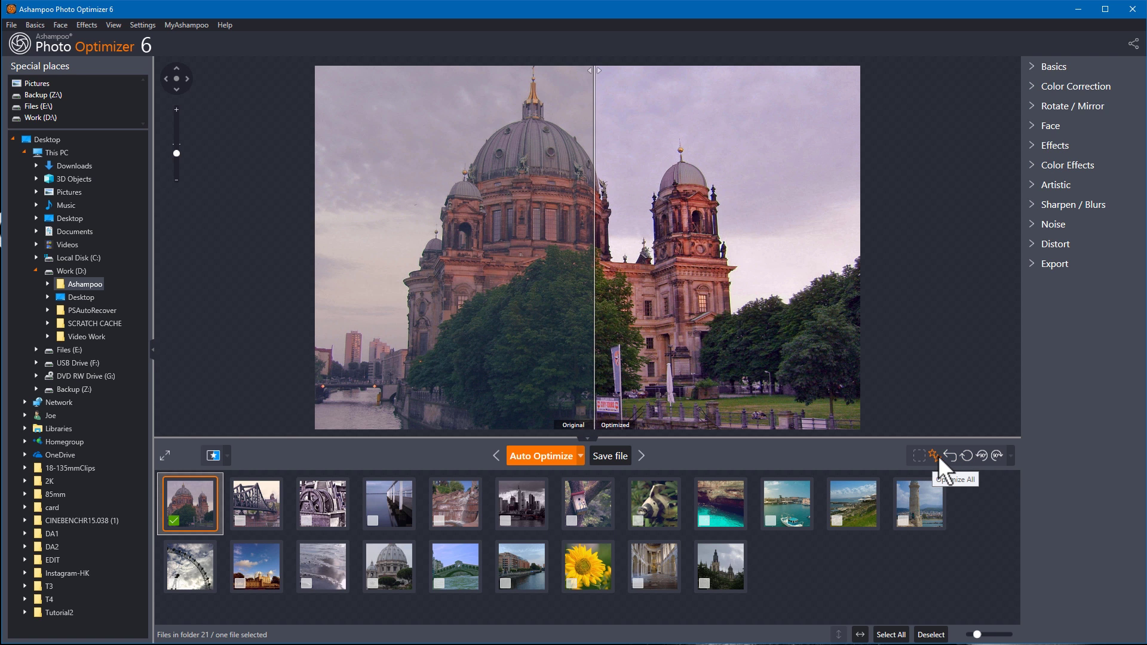
left_click(954, 455)
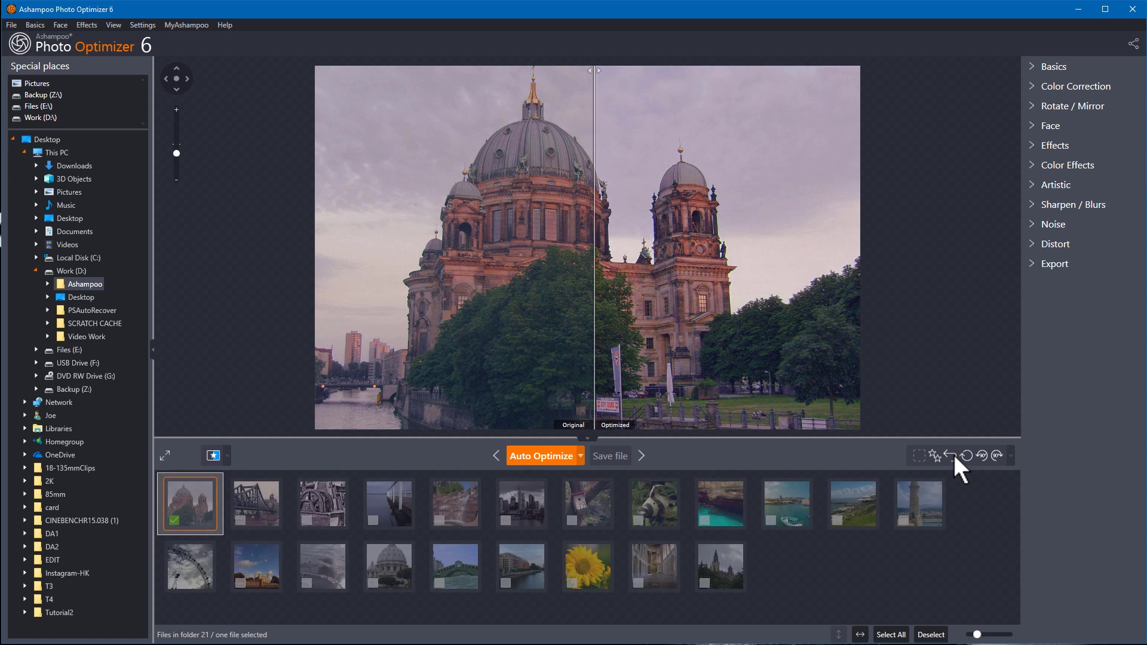
left_click_drag(595, 309, 626, 313)
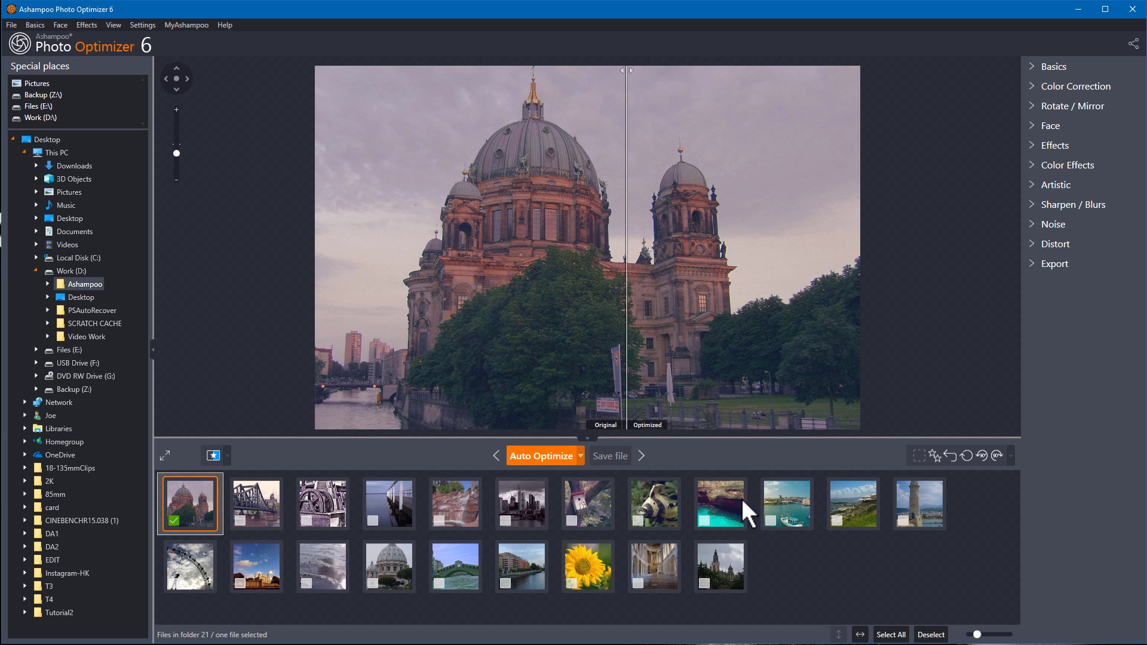
left_click(1011, 456)
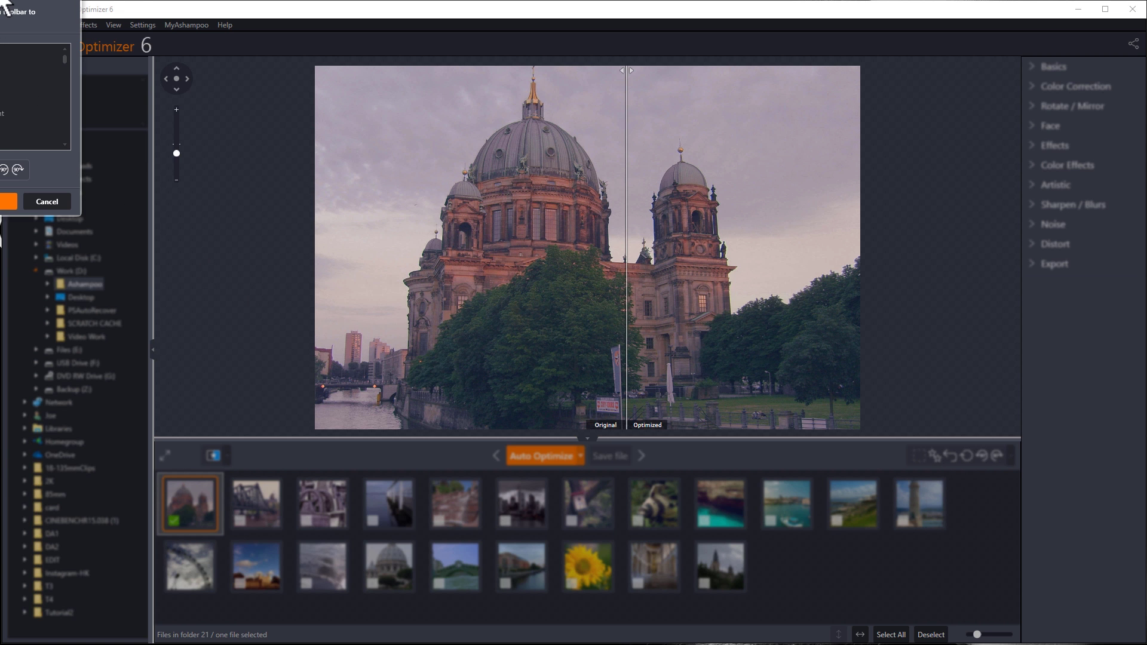
left_click_drag(18, 2, 638, 148)
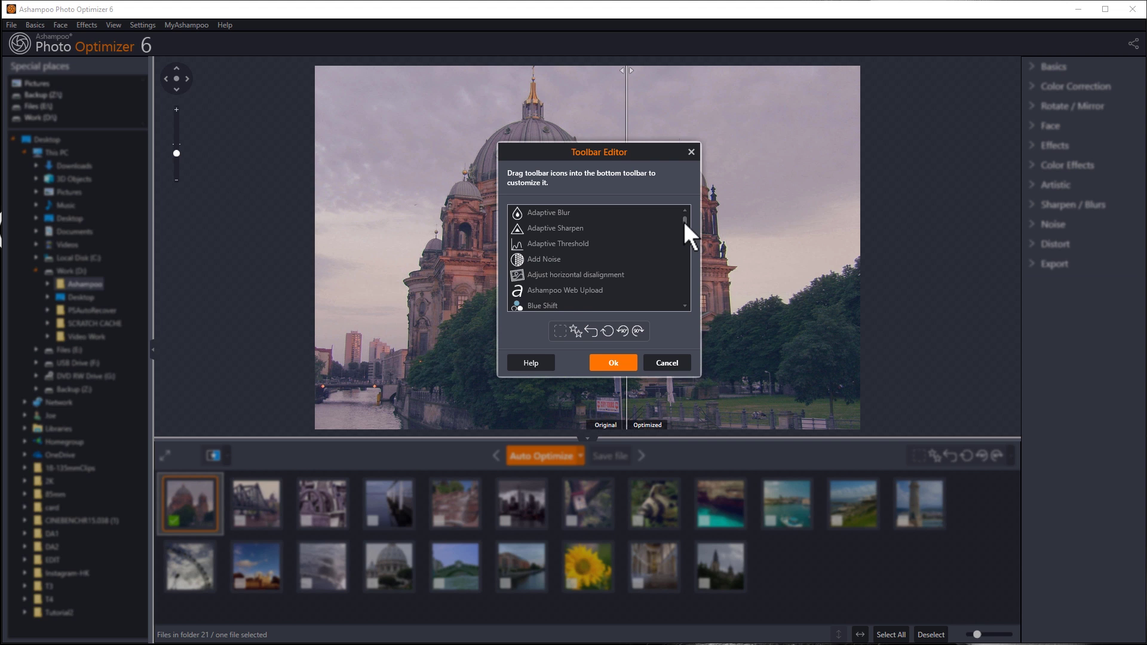
left_click_drag(684, 221, 669, 275)
scroll(669, 276, "down", 2)
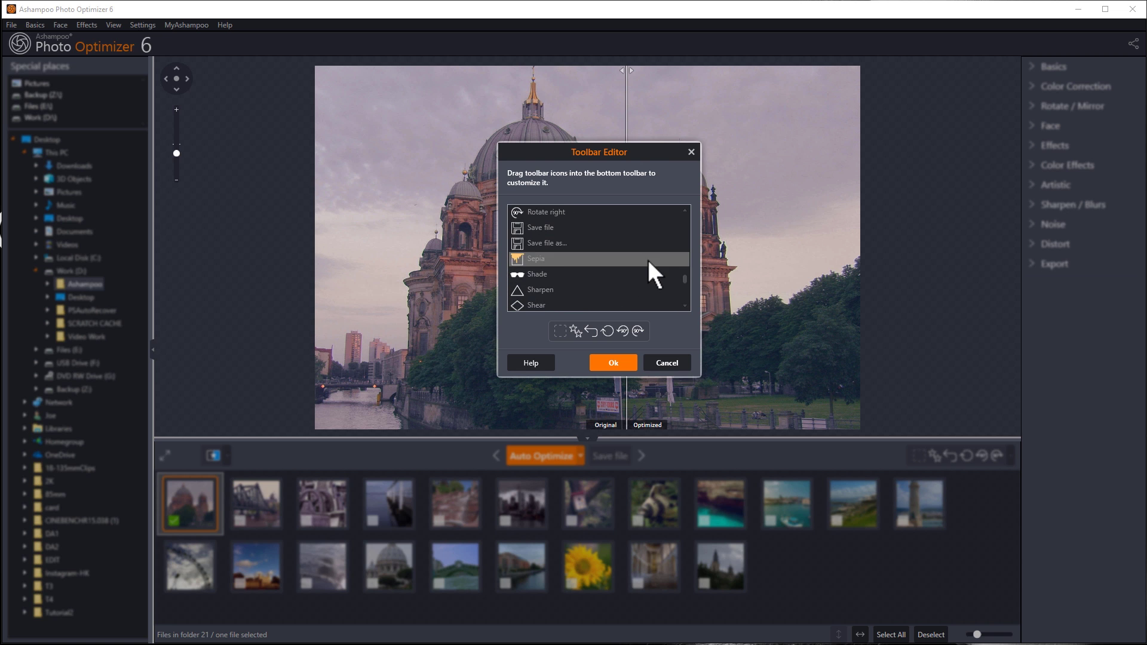
scroll(647, 257, "down", 3)
scroll(647, 266, "down", 2)
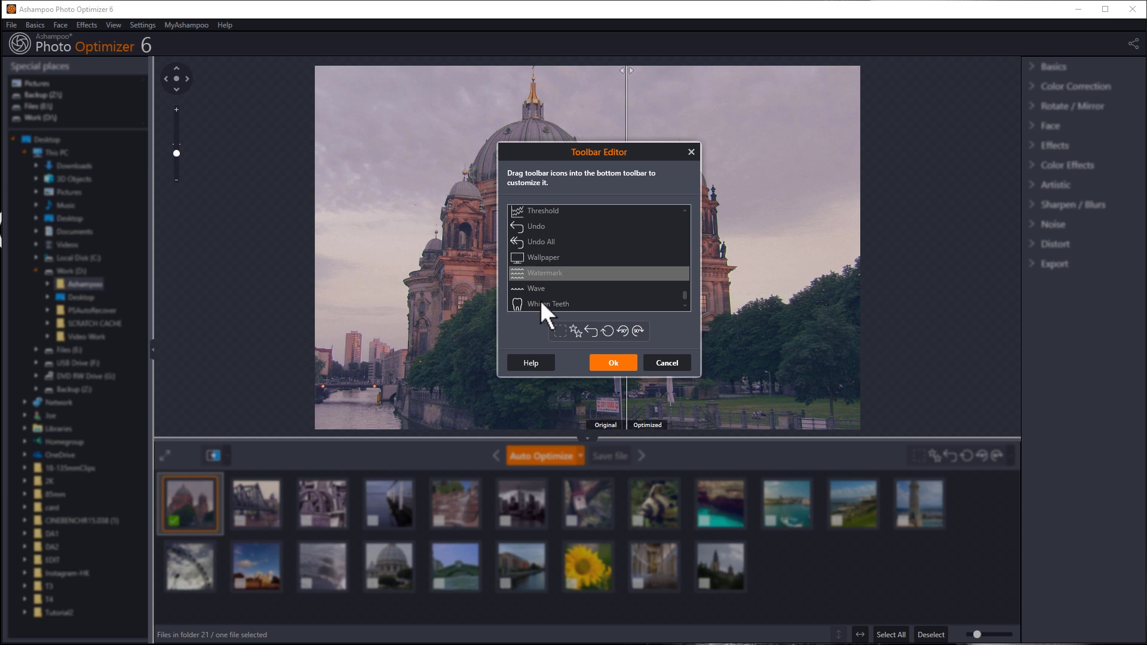
left_click(691, 152)
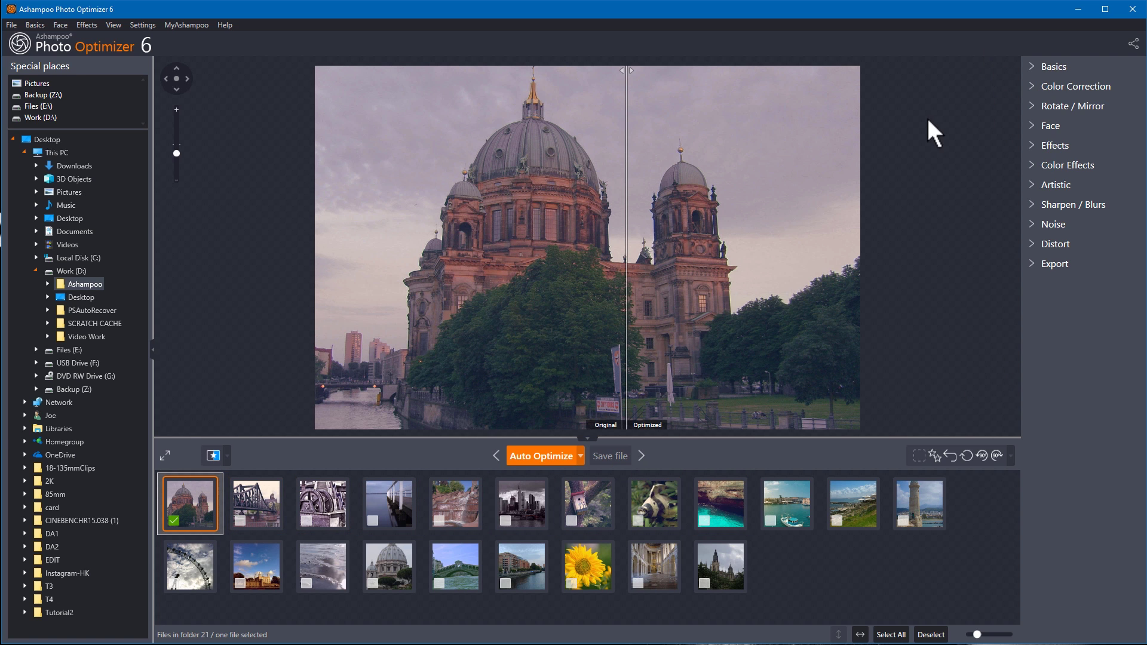
left_click_drag(630, 204, 574, 224)
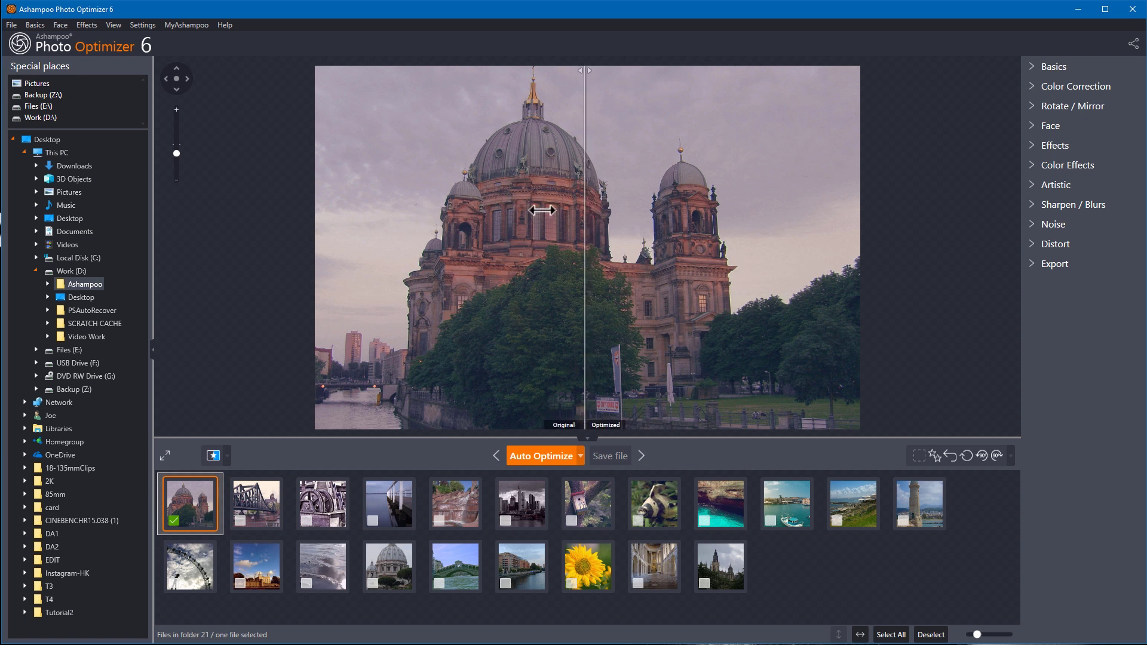
left_click(265, 502)
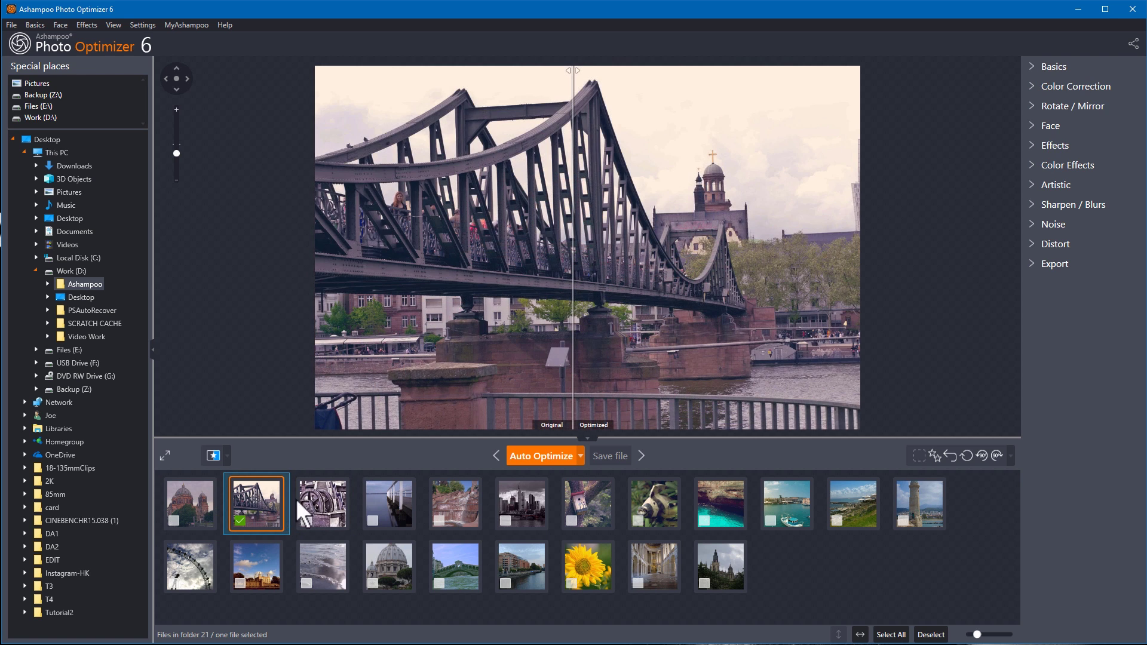
left_click(331, 499)
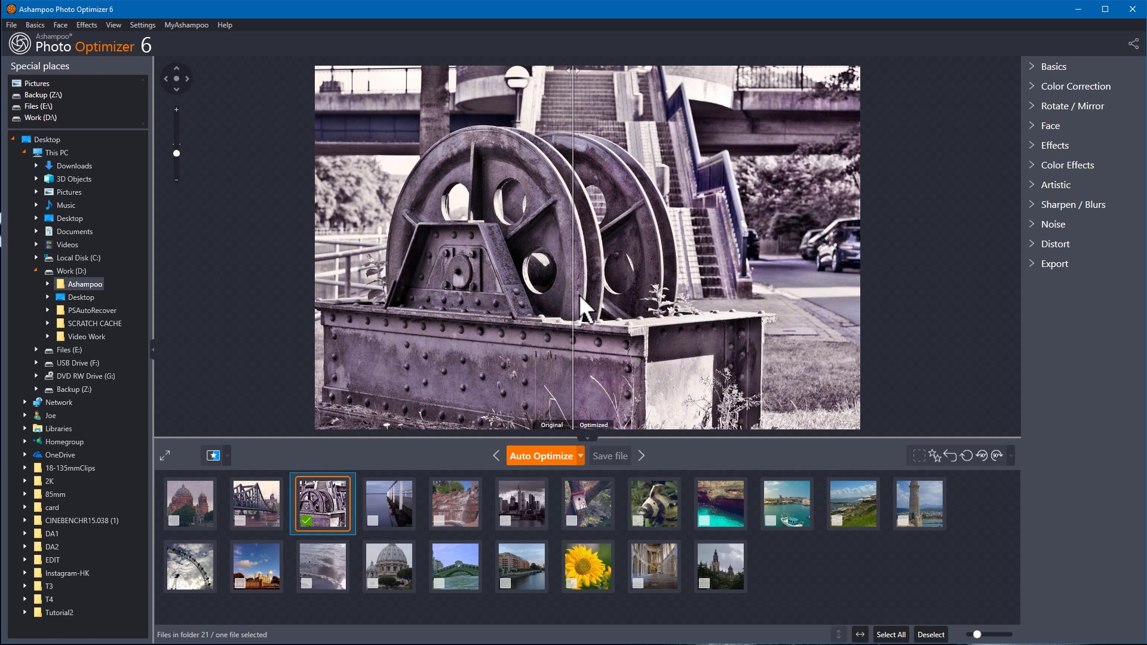
left_click_drag(572, 299, 303, 301)
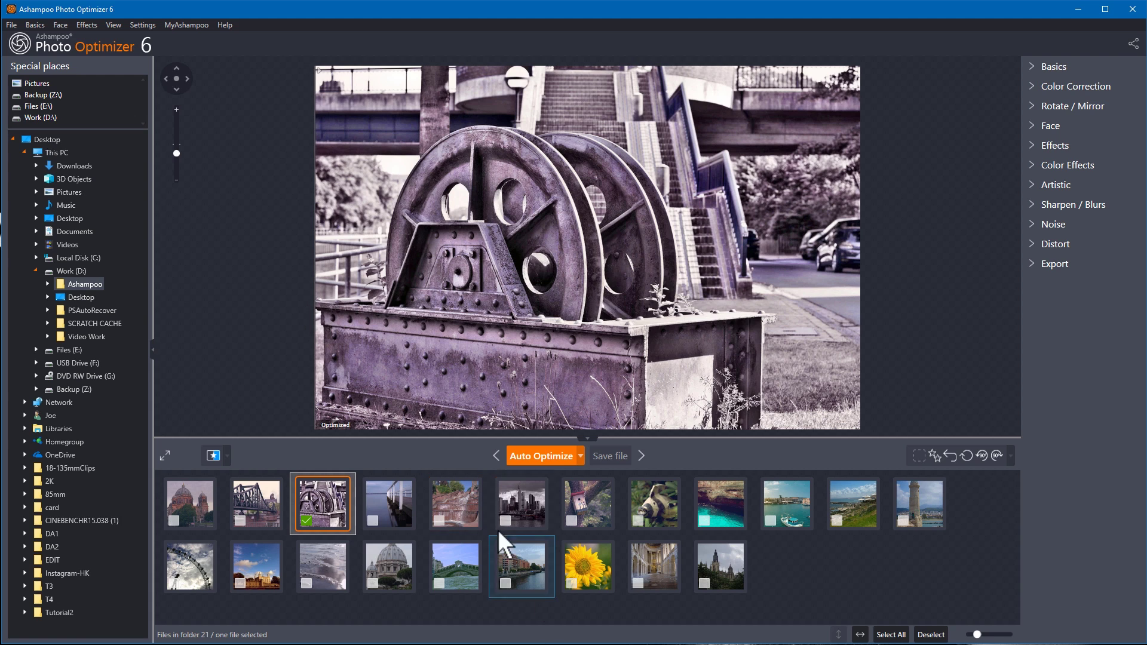
left_click(524, 495)
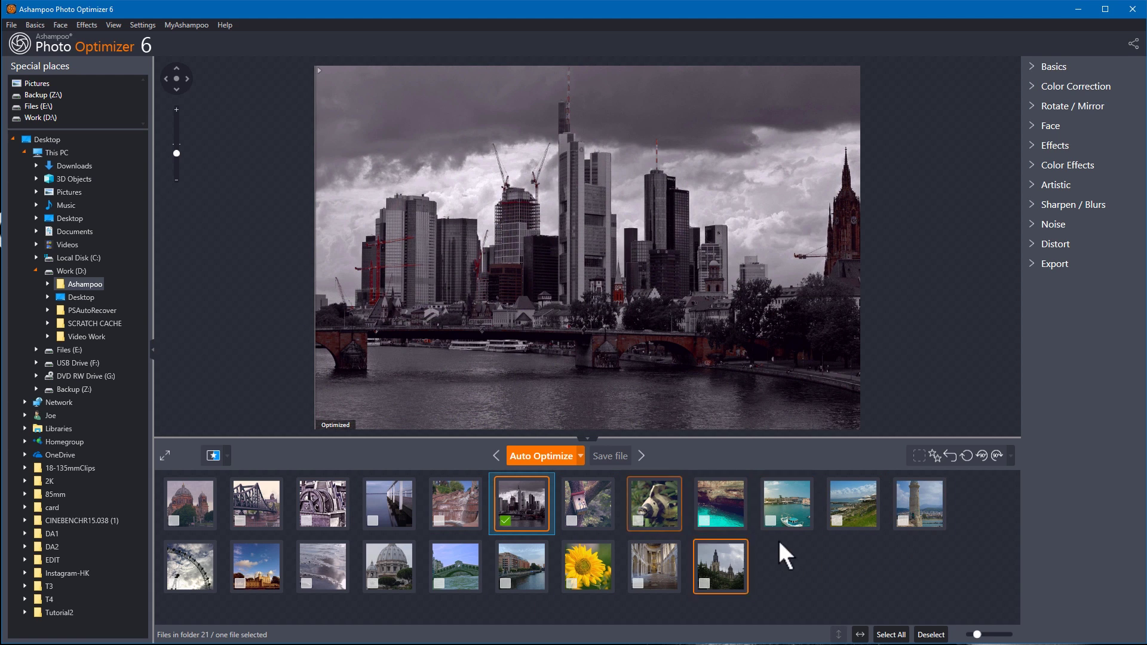
left_click(718, 494)
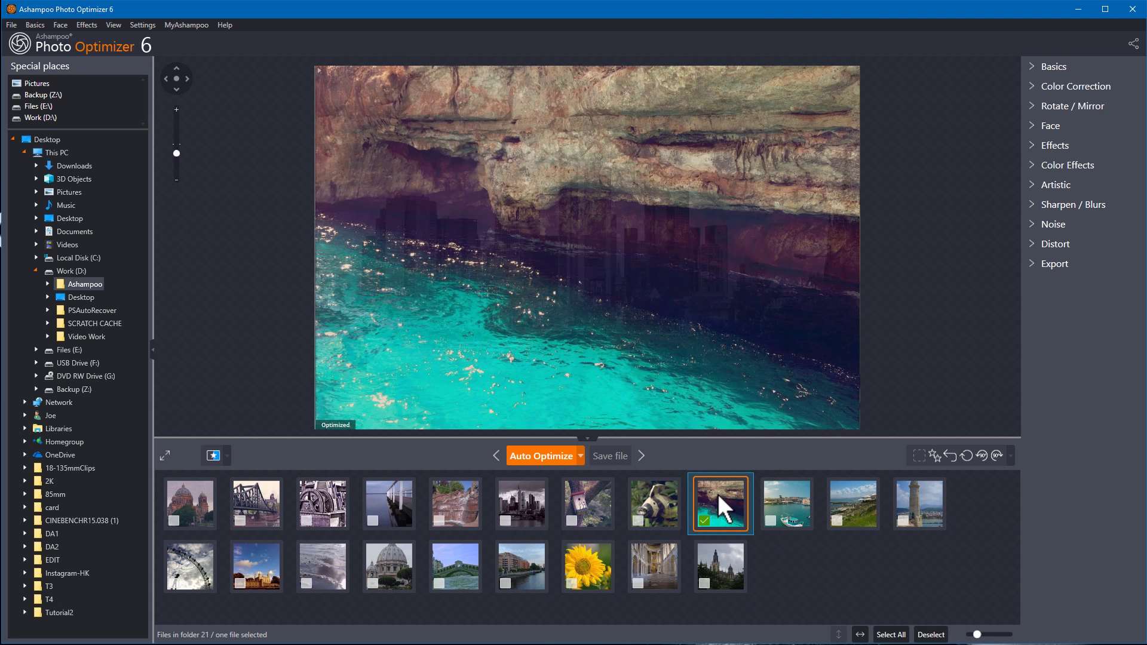
left_click(795, 504)
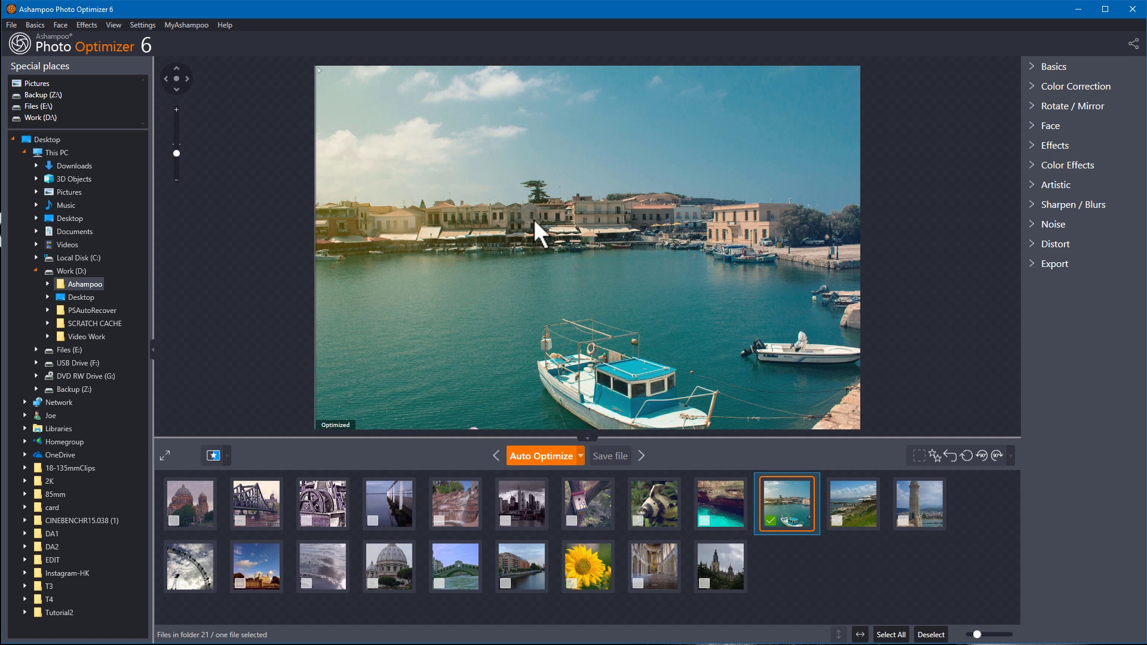
left_click(543, 456)
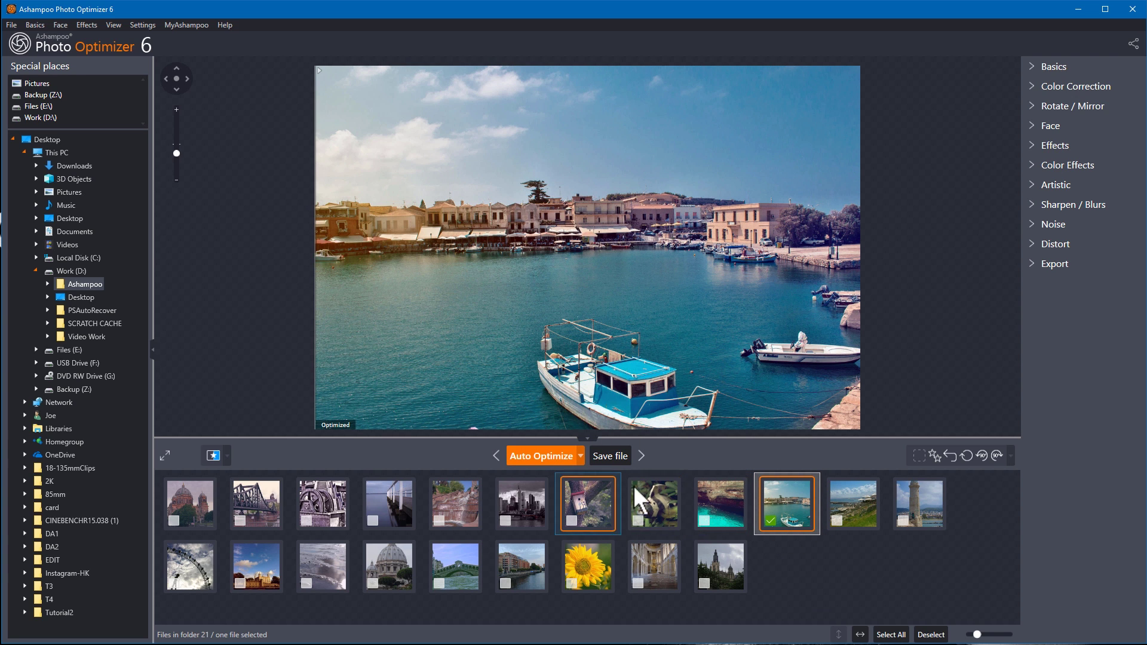
left_click(182, 500)
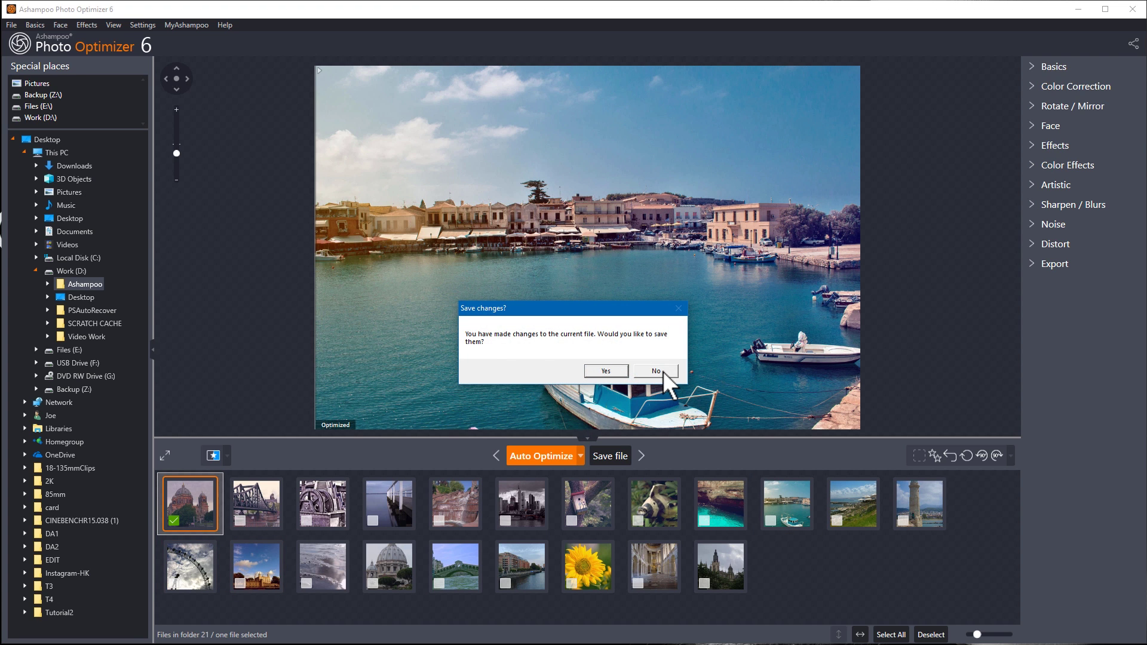
left_click(660, 371)
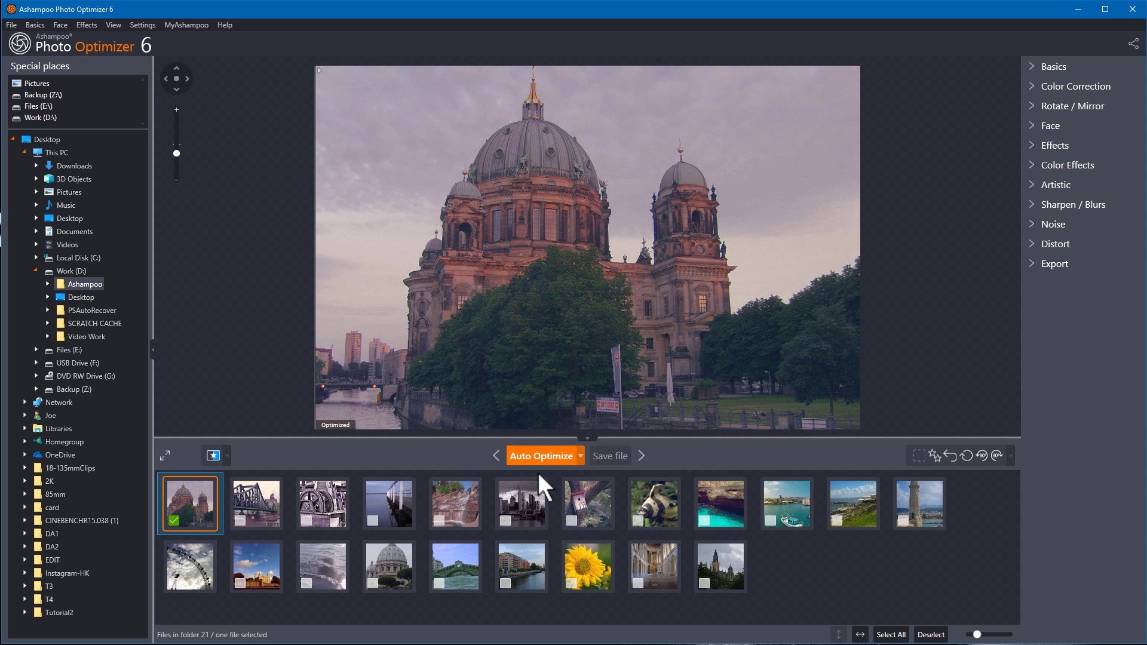
Auto-optimize the cathedral photo, then choose Brightness / Contrast under Color Correction.
left_click(548, 455)
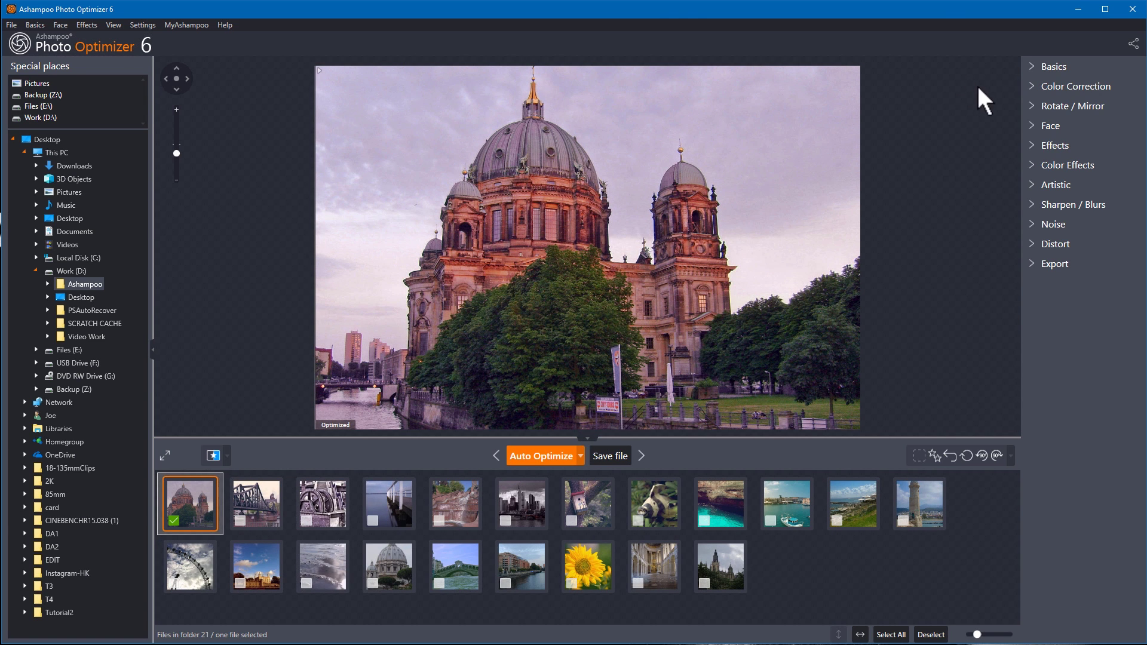
left_click(1033, 65)
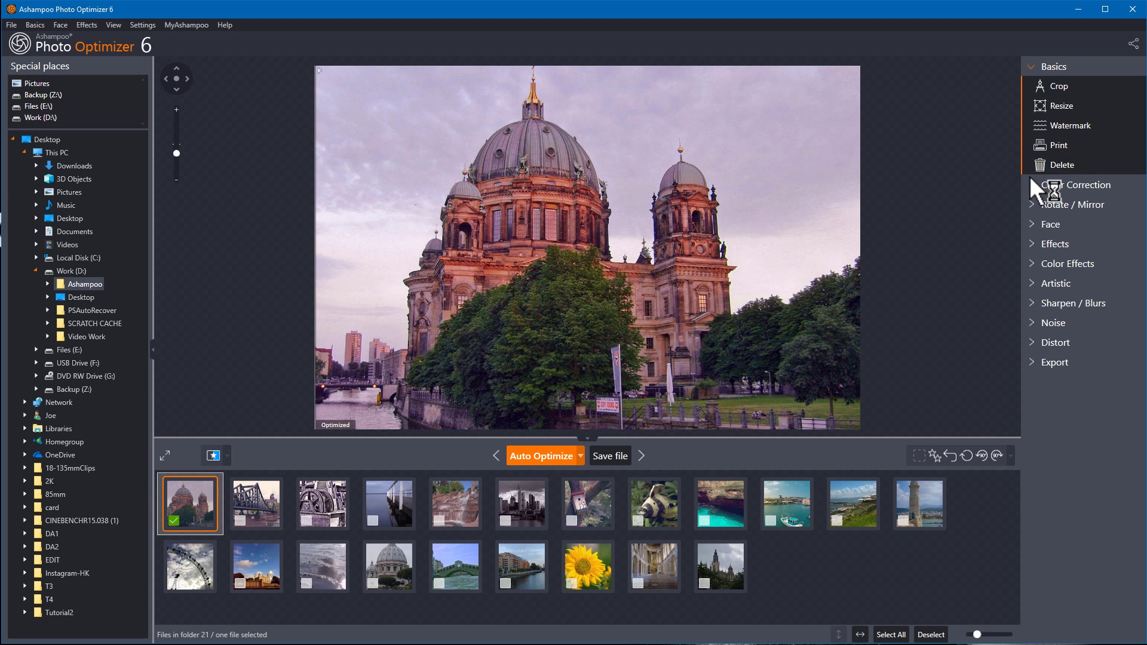
left_click(1033, 66)
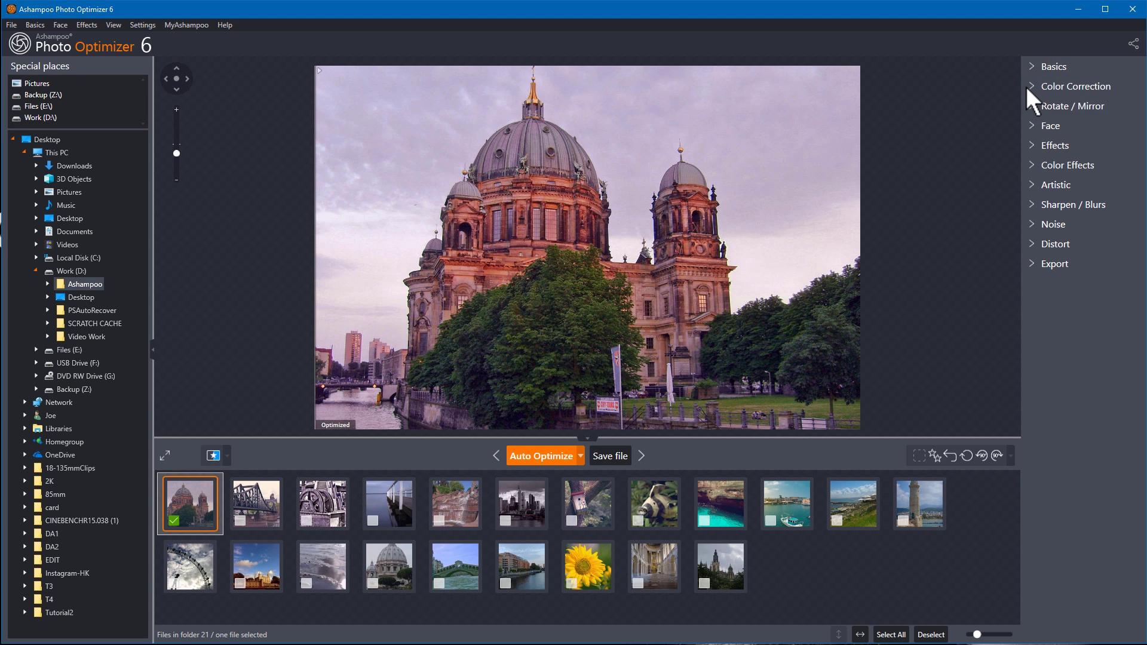
left_click(1029, 85)
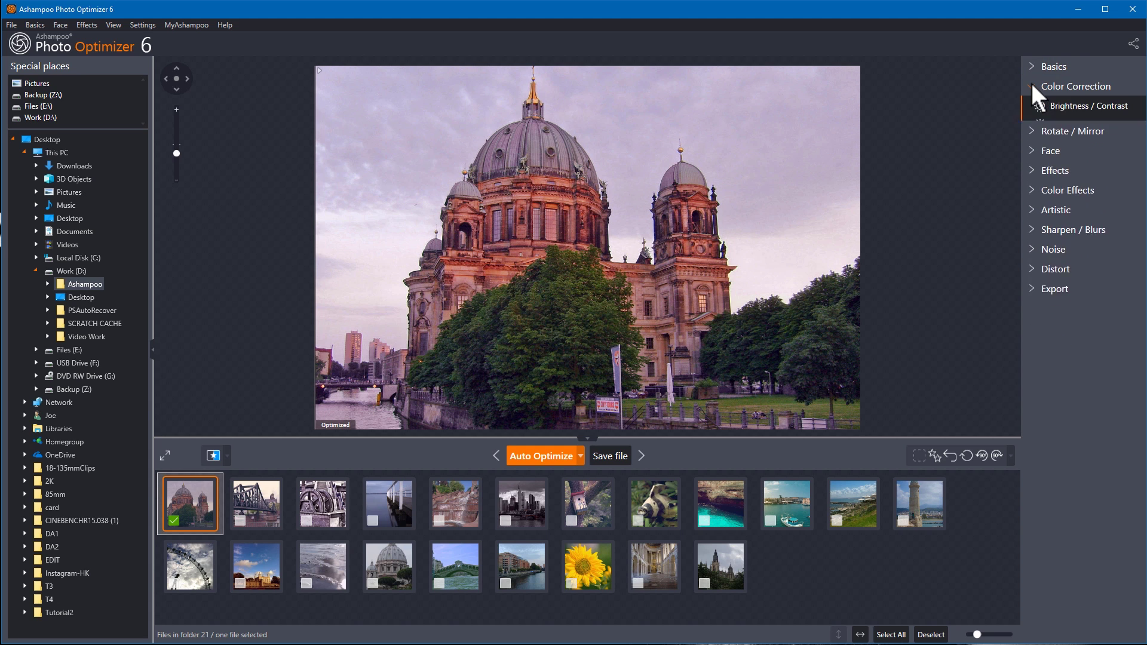
left_click(1089, 106)
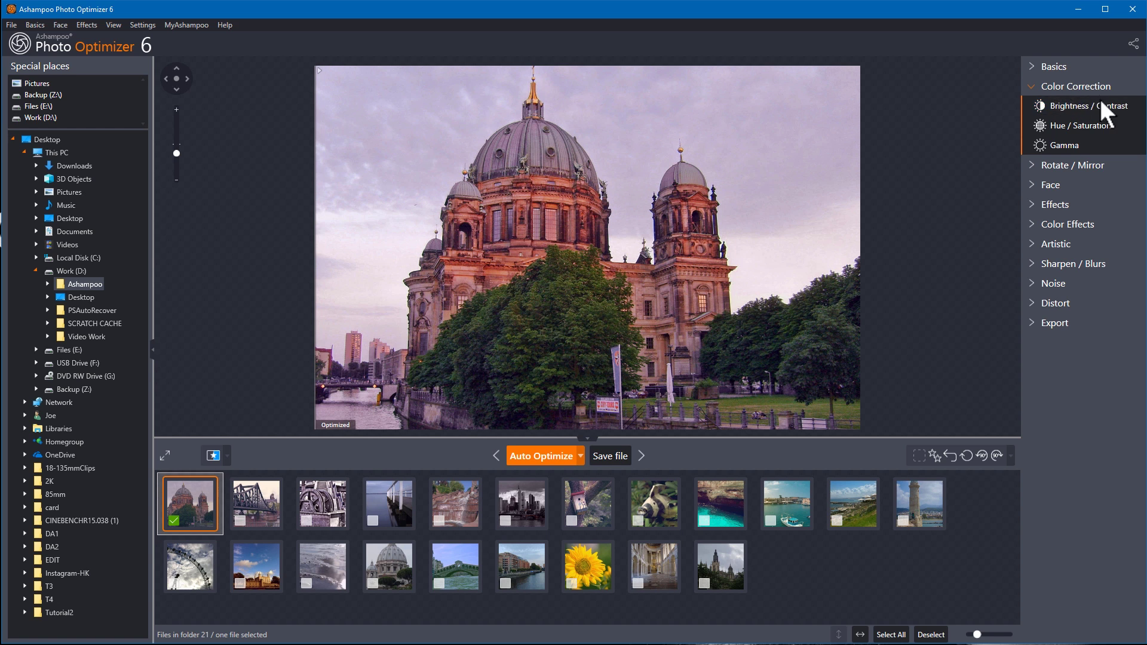
Preview brighter and darker versions of the cathedral photo, then reset brightness to 0.
left_click(1068, 105)
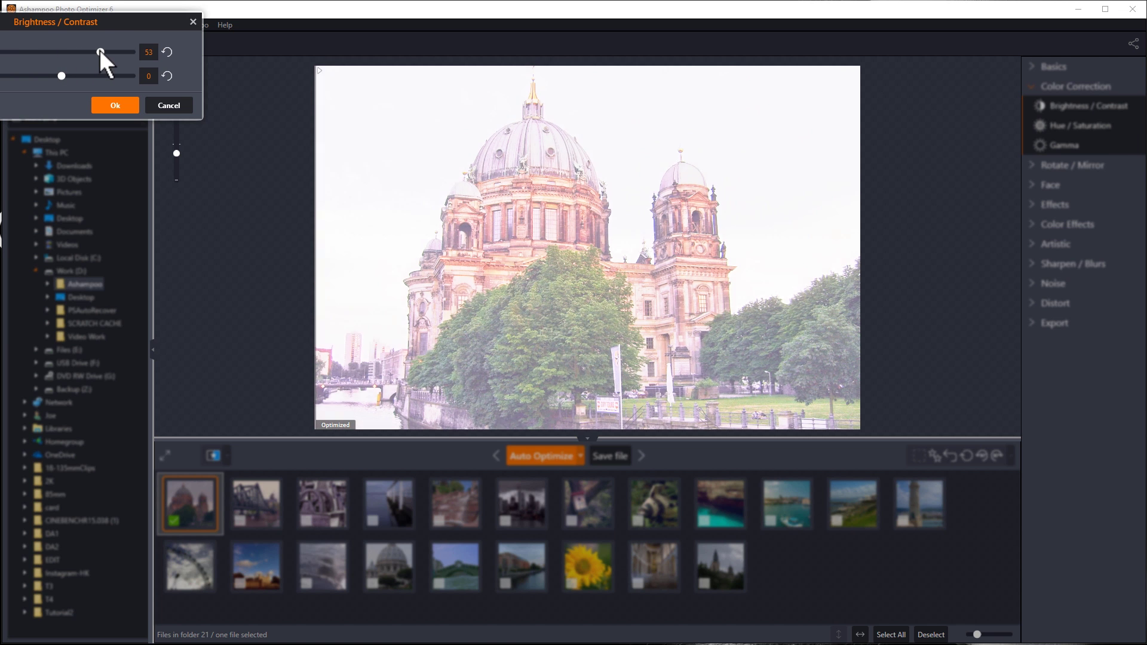
mouse_move(99, 49)
left_mouse_down()
mouse_move(23, 47)
mouse_move(62, 49)
left_mouse_up()
left_click(166, 50)
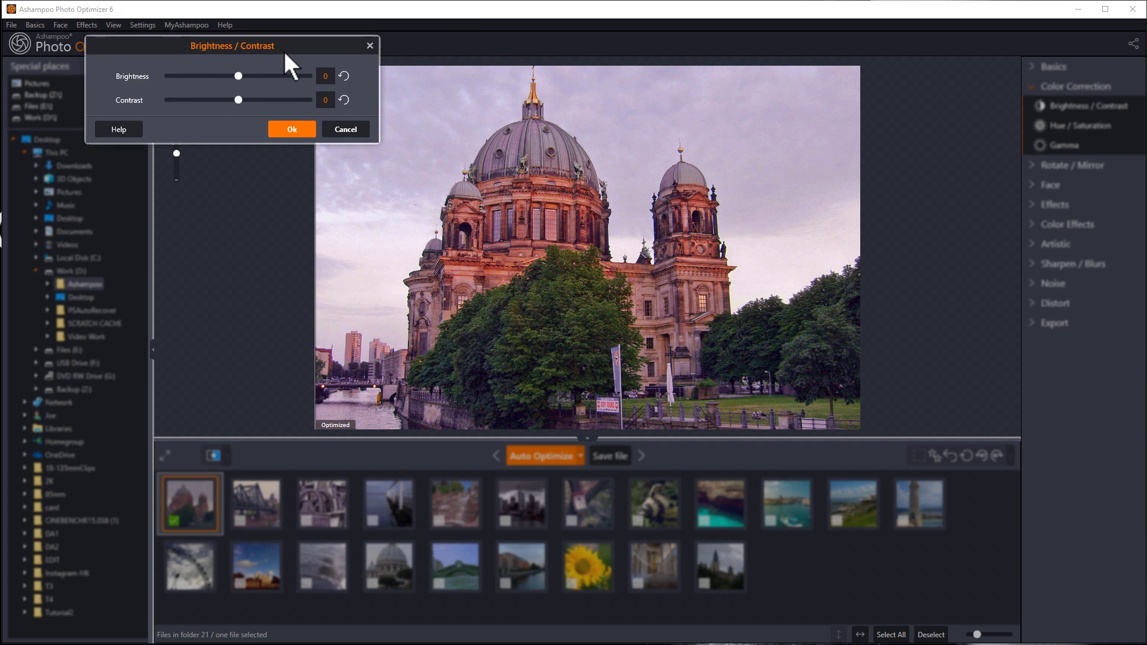
mouse_move(285, 53)
left_mouse_down()
mouse_move(333, 120)
mouse_move(276, 76)
left_mouse_up()
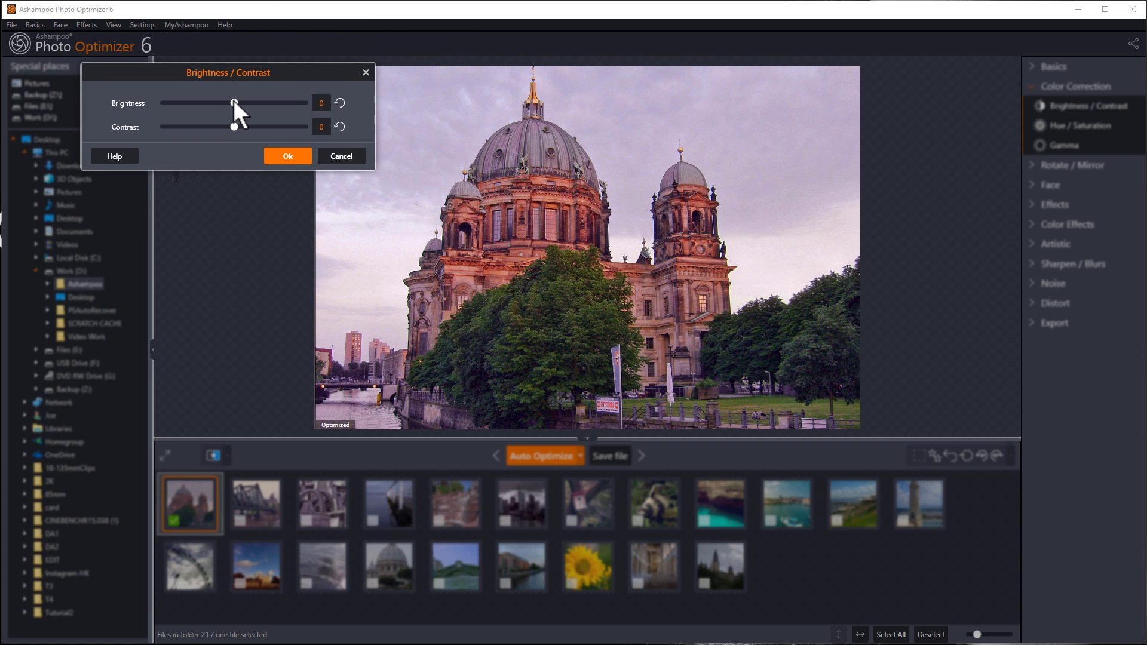
left_click(267, 100)
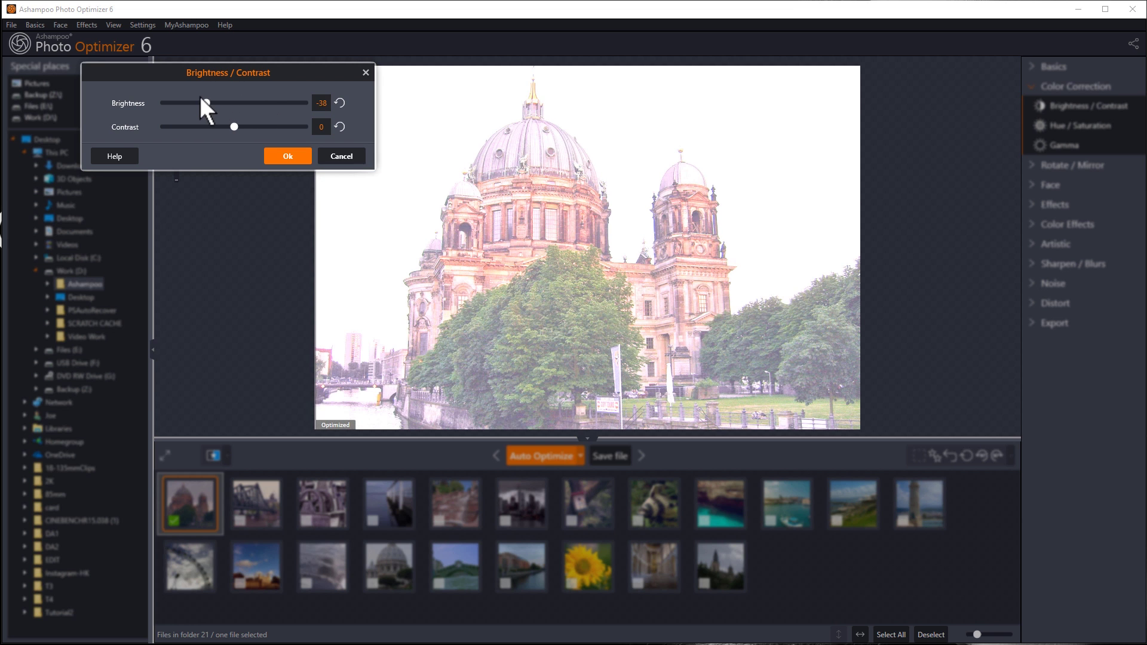
left_click_drag(200, 96, 245, 103)
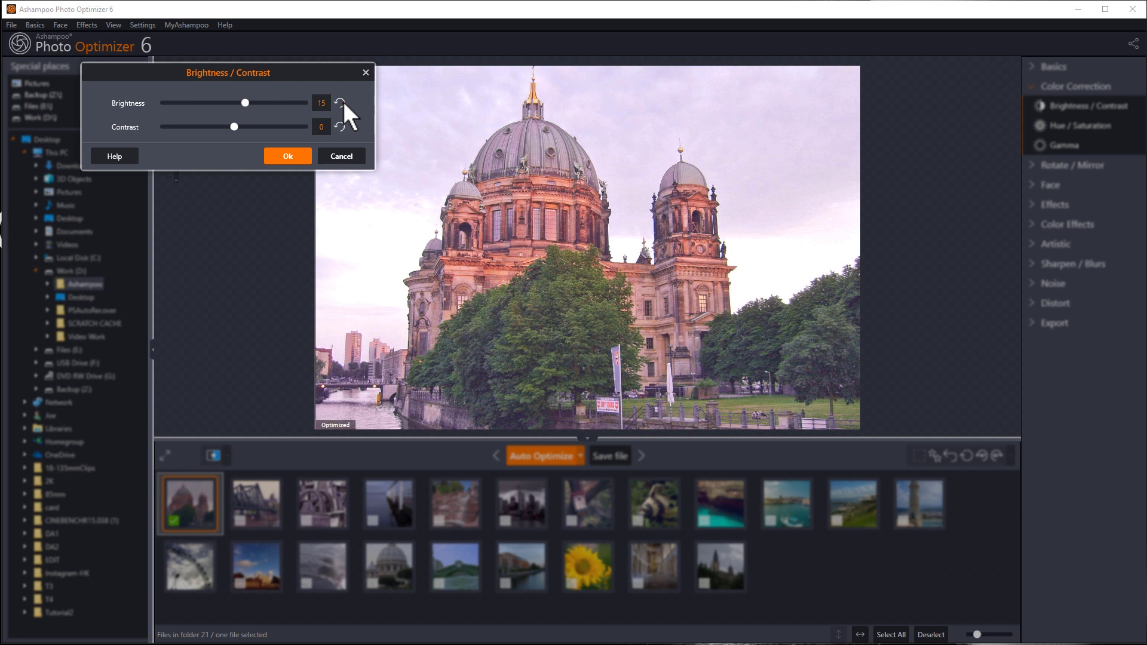
left_click(341, 102)
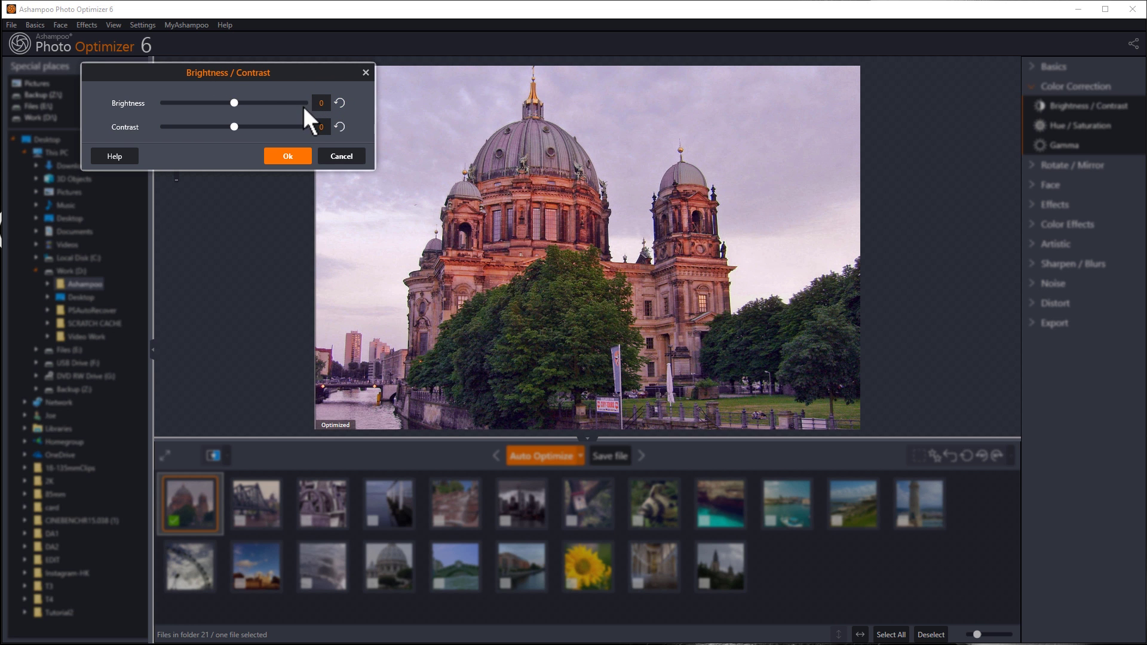
Preview higher contrast, reset contrast to 0, and cancel the Brightness / Contrast dialog.
mouse_move(279, 69)
left_mouse_down()
mouse_move(566, 223)
mouse_move(406, 145)
left_mouse_up()
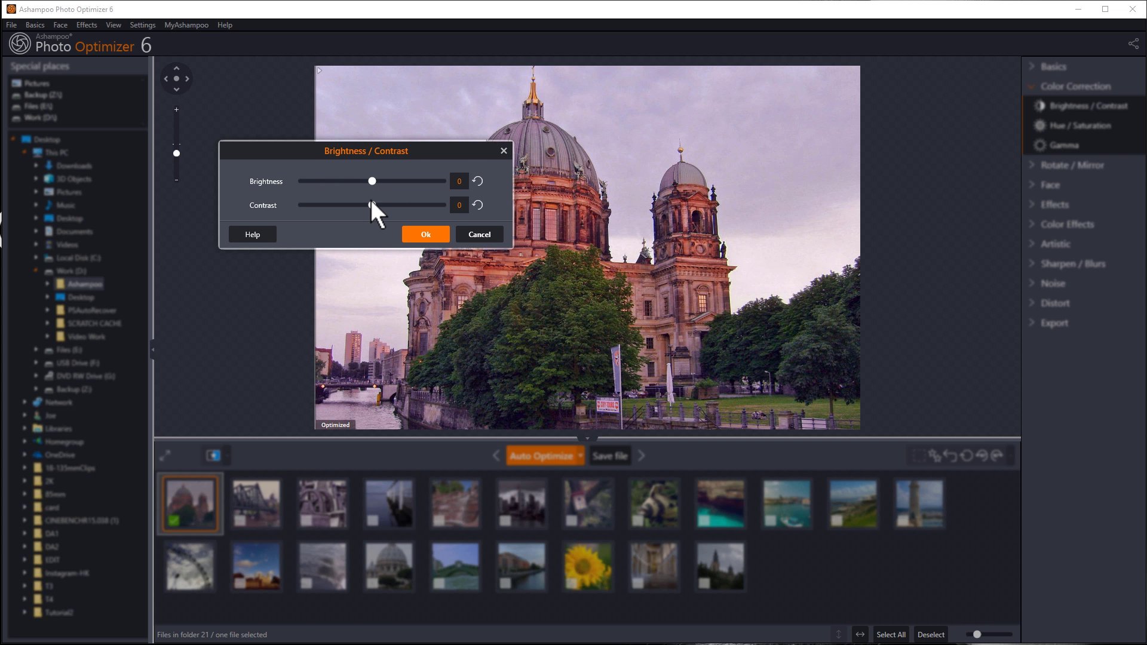
left_click_drag(369, 200, 400, 199)
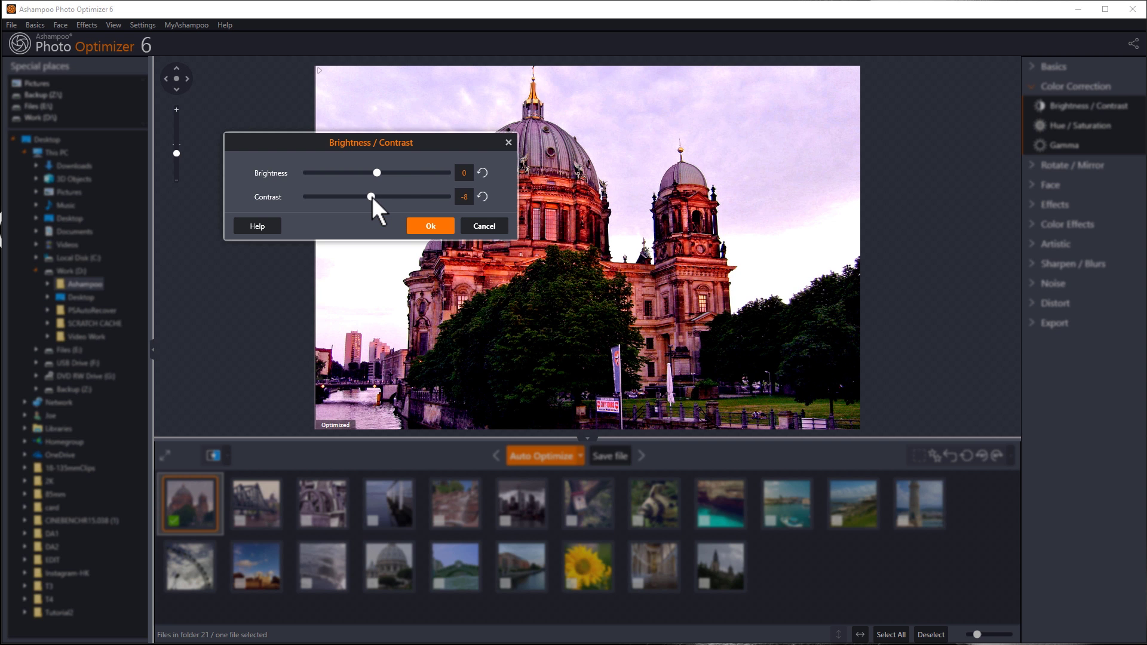
left_click_drag(372, 196, 403, 196)
left_click(483, 197)
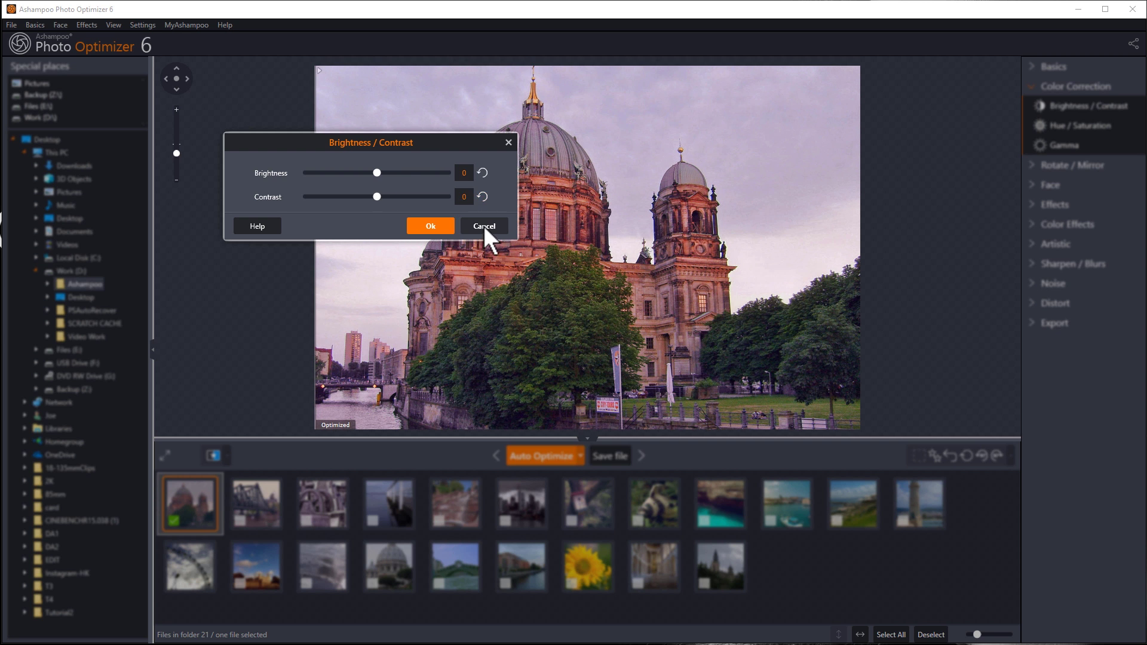
left_click(474, 224)
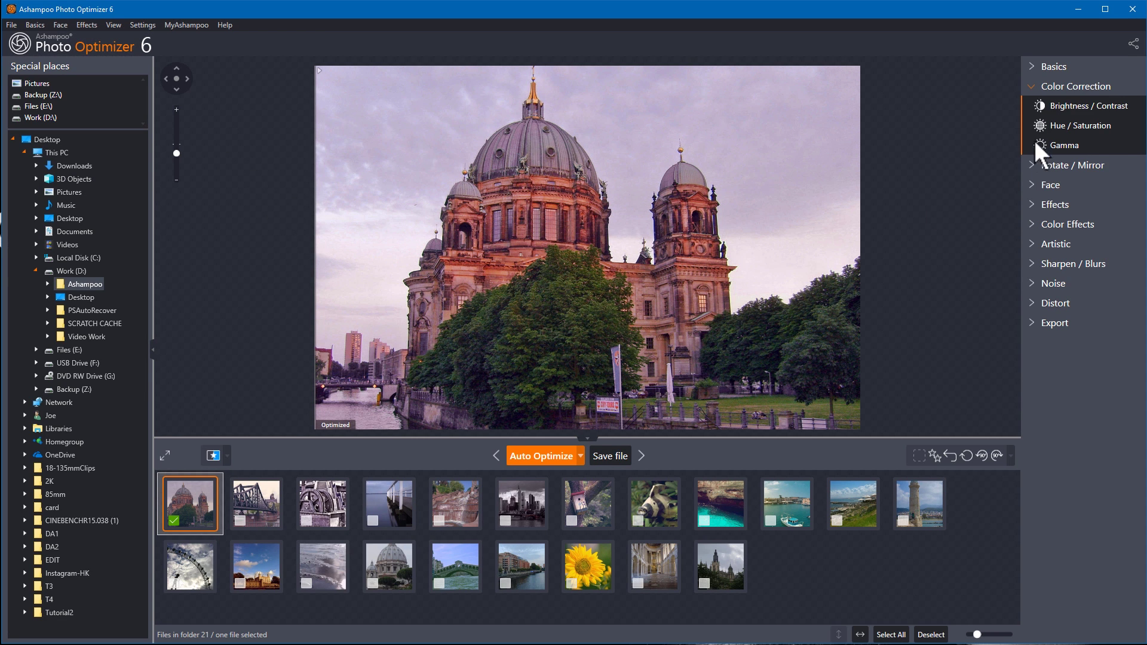
left_click(1082, 126)
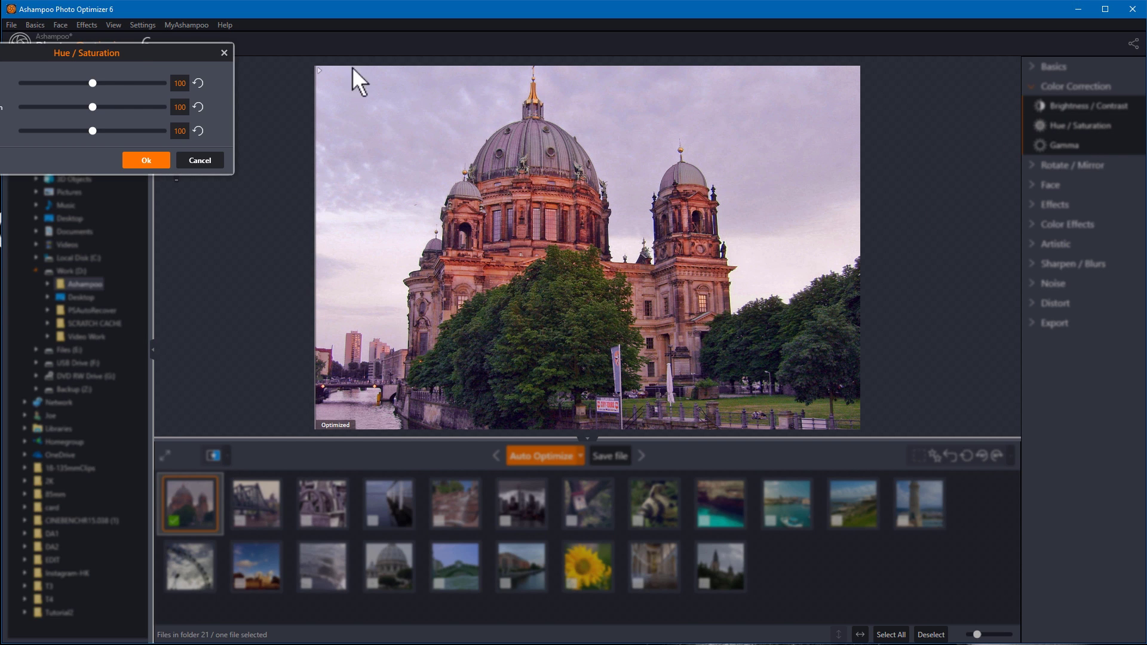
left_click_drag(129, 54, 273, 182)
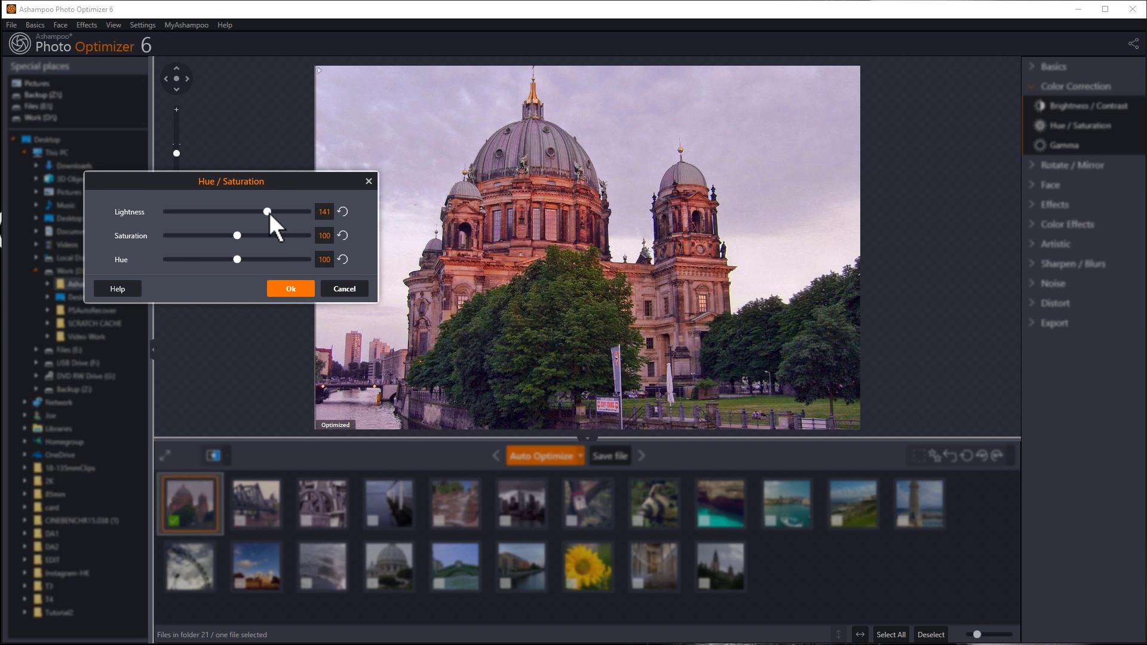
mouse_move(269, 213)
left_mouse_down()
mouse_move(181, 210)
mouse_move(255, 217)
mouse_move(241, 216)
left_mouse_up()
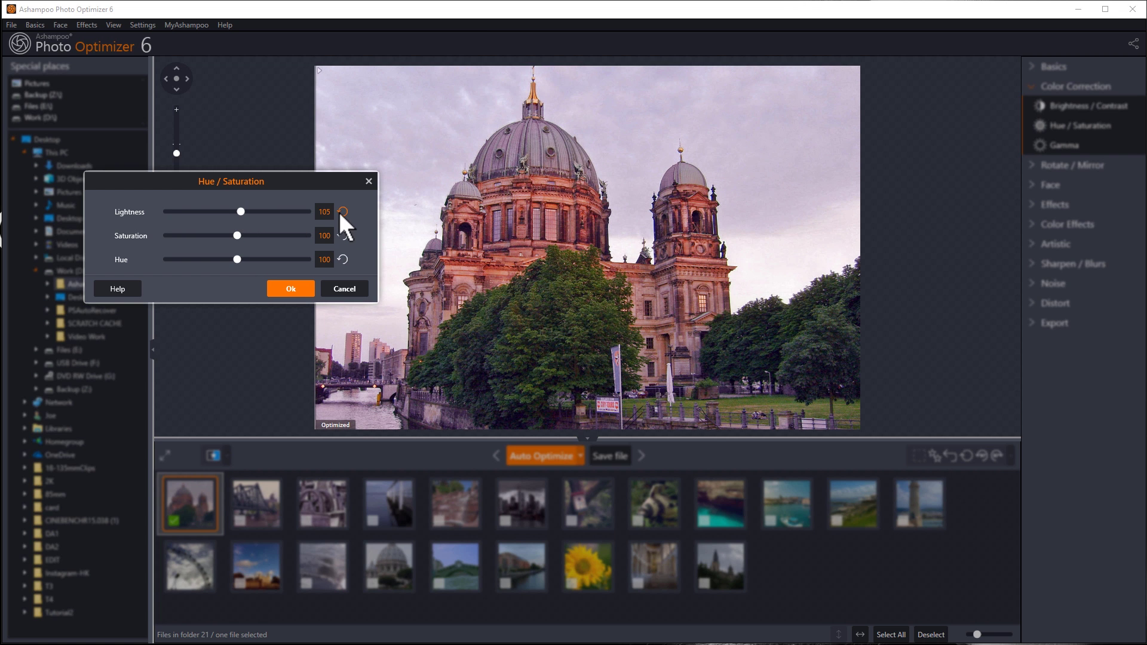
left_click(342, 212)
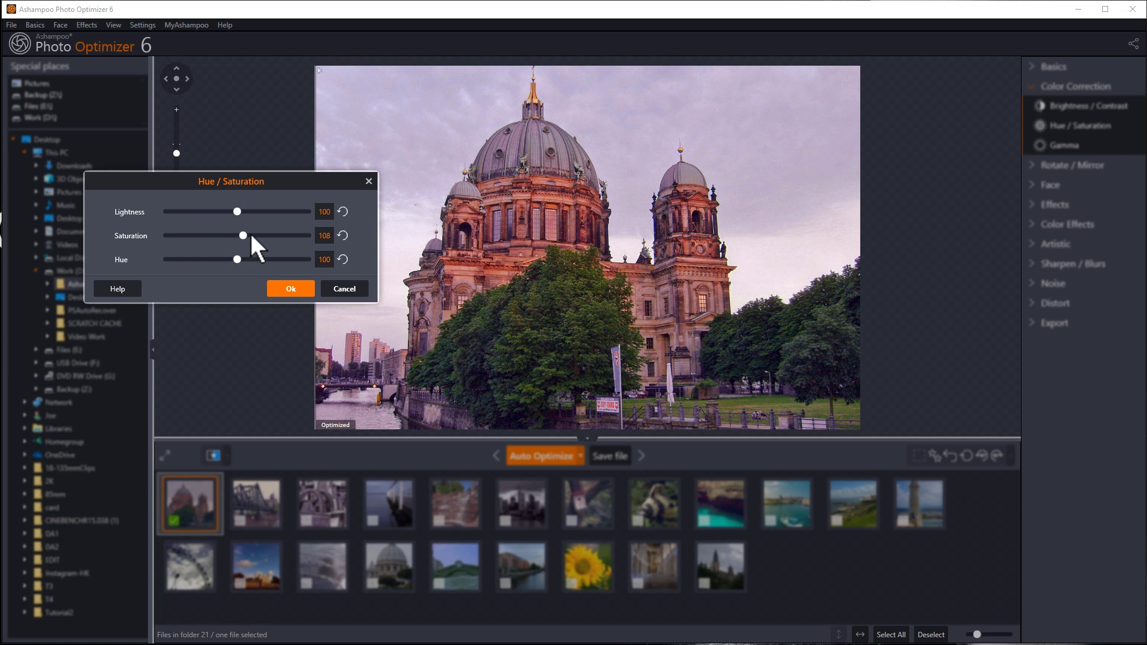
left_click_drag(269, 235, 196, 234)
left_click_drag(294, 236, 302, 239)
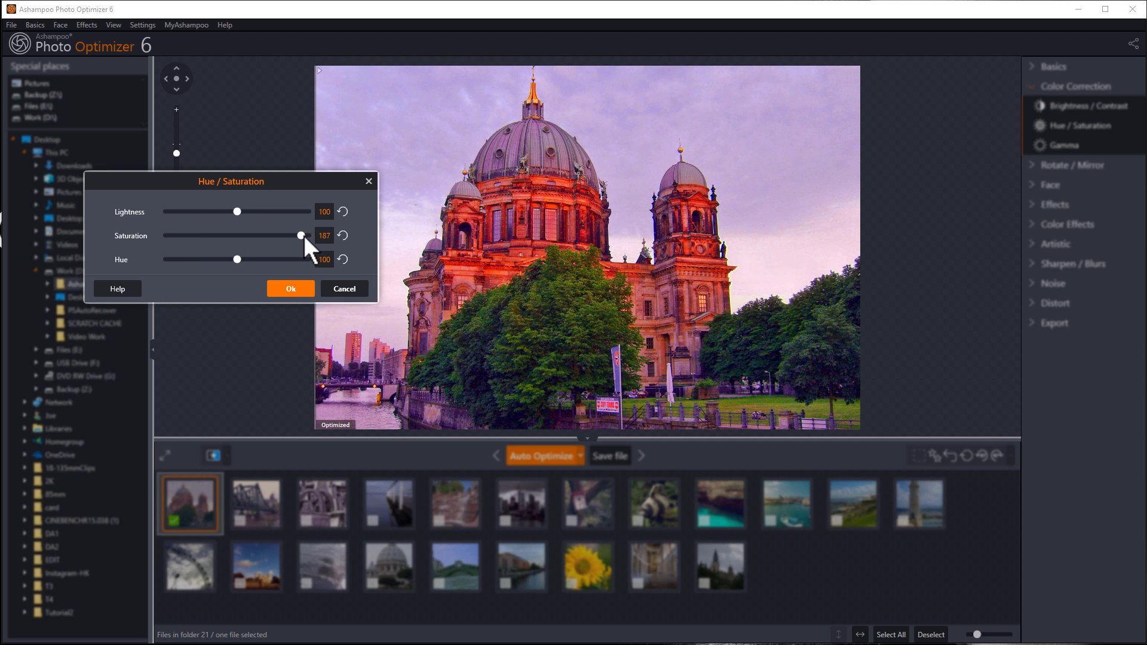
left_click(343, 236)
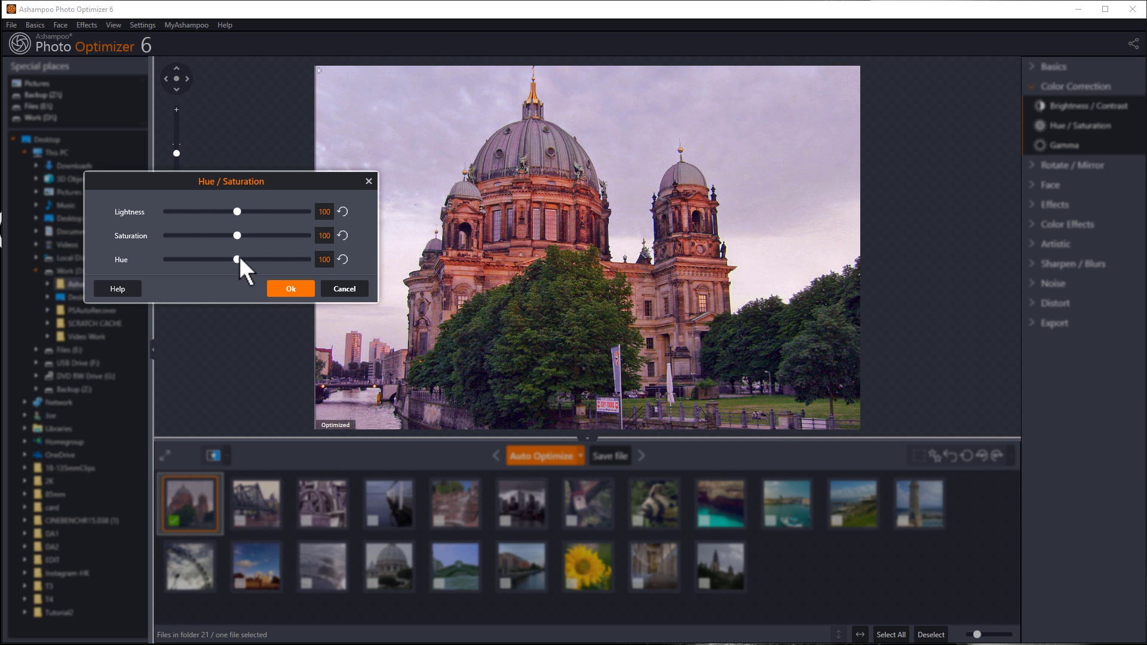
mouse_move(238, 259)
left_mouse_down()
mouse_move(272, 259)
mouse_move(194, 261)
mouse_move(274, 263)
mouse_move(252, 266)
left_mouse_up()
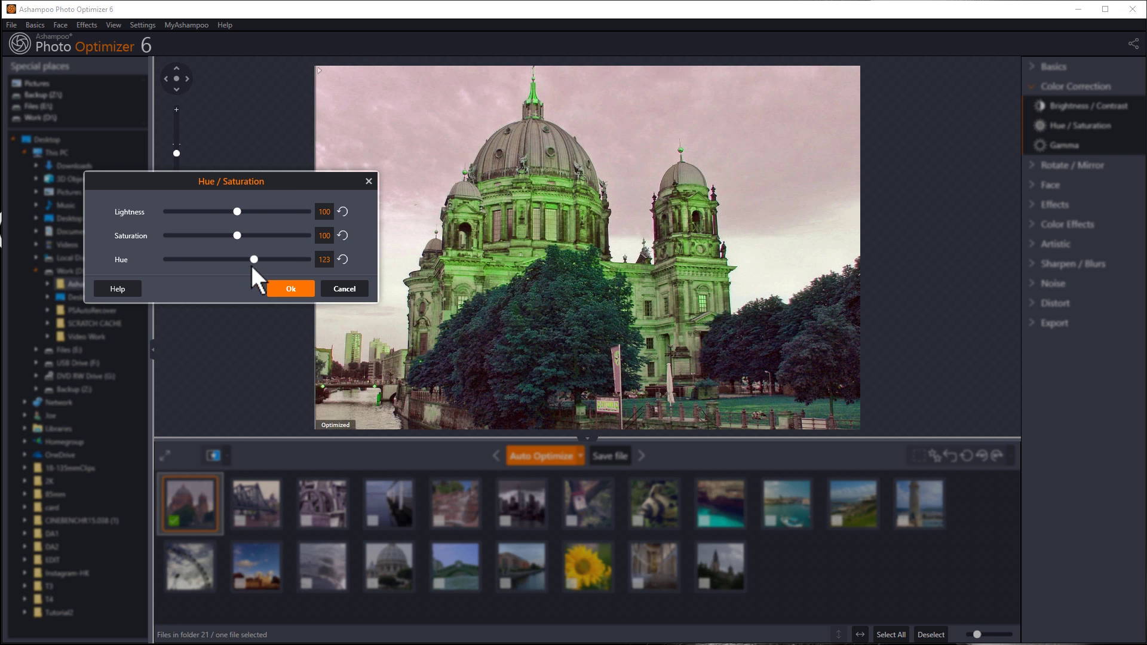
left_click(343, 260)
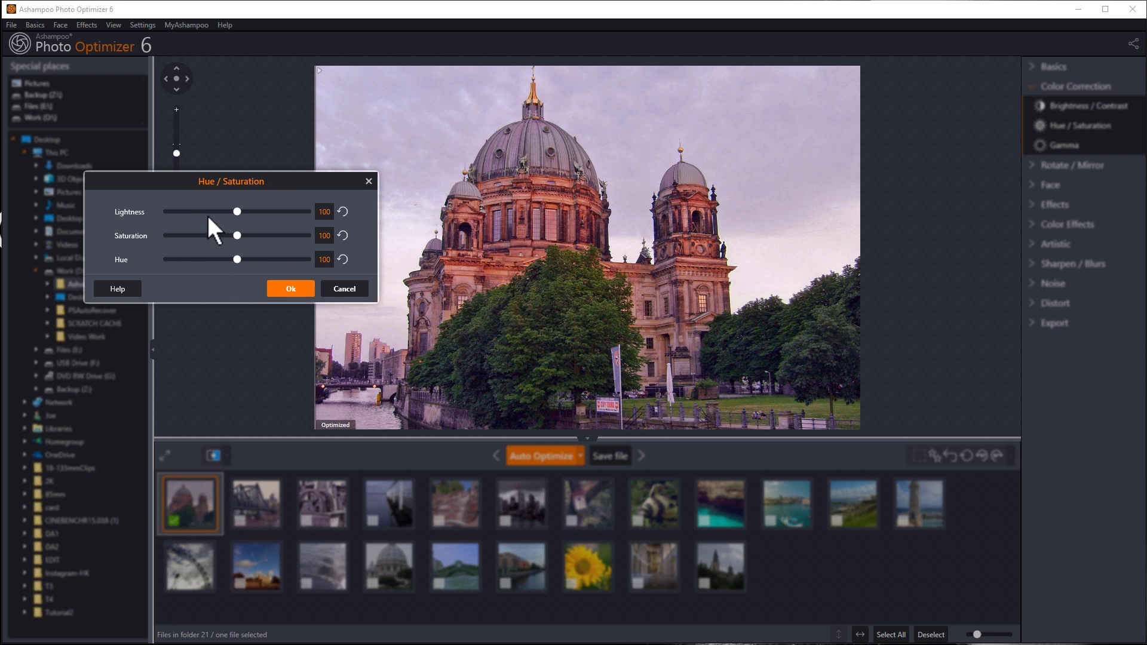
left_click(287, 287)
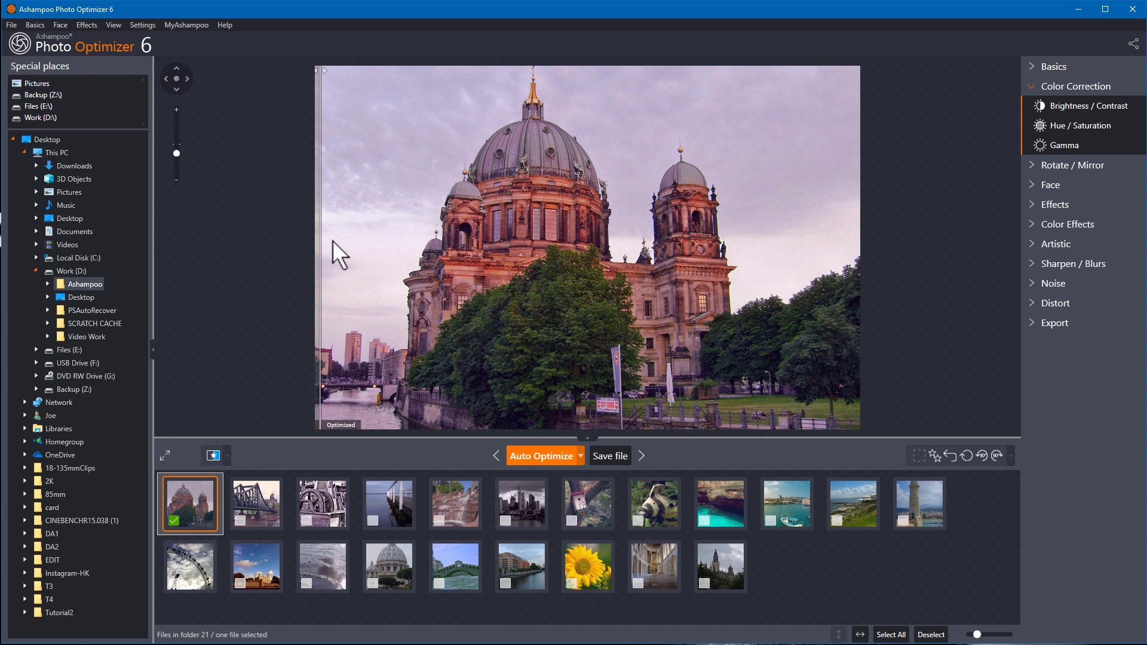
Start the Straighten horizon tool from the Rotate / Mirror section.
left_click(1032, 85)
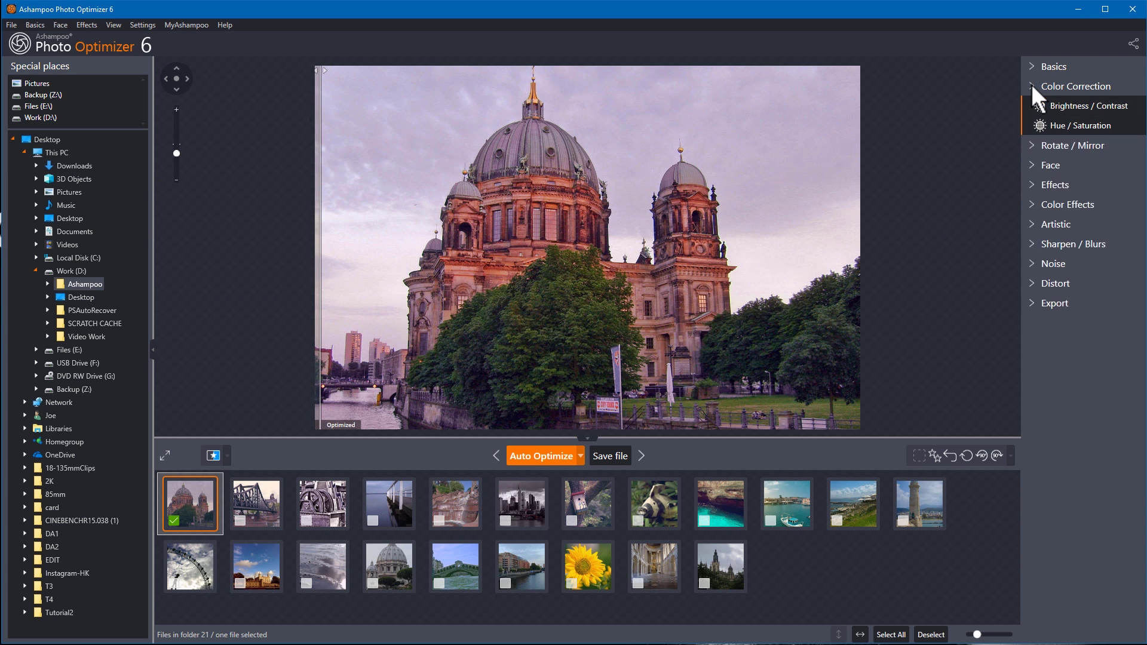
left_click(1026, 106)
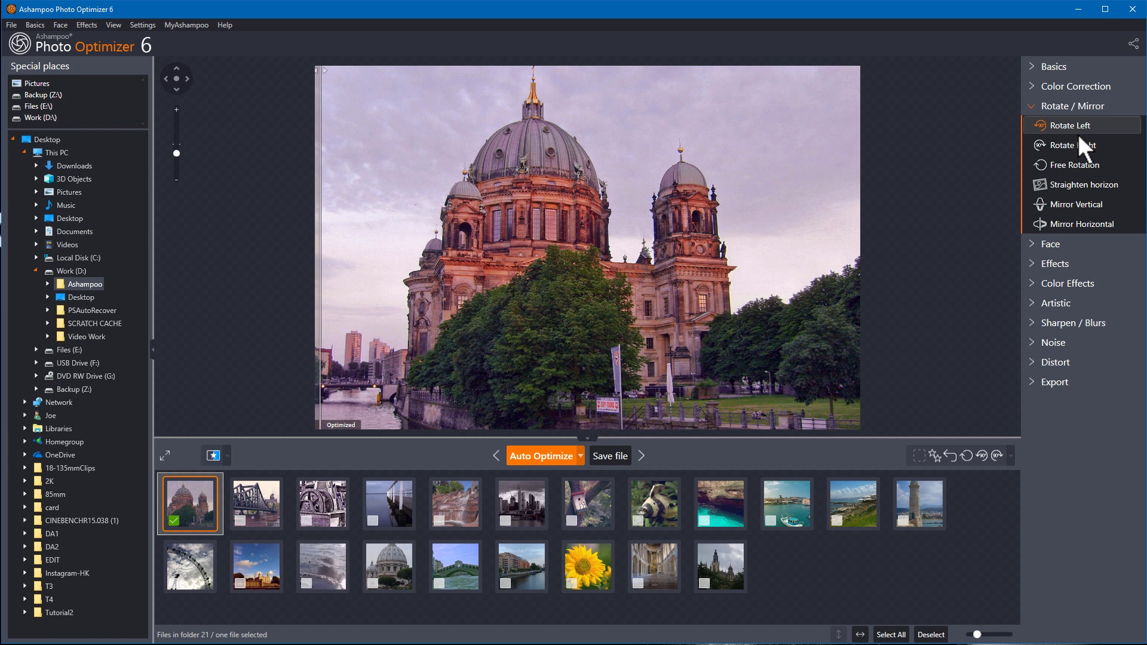
left_click(1101, 182)
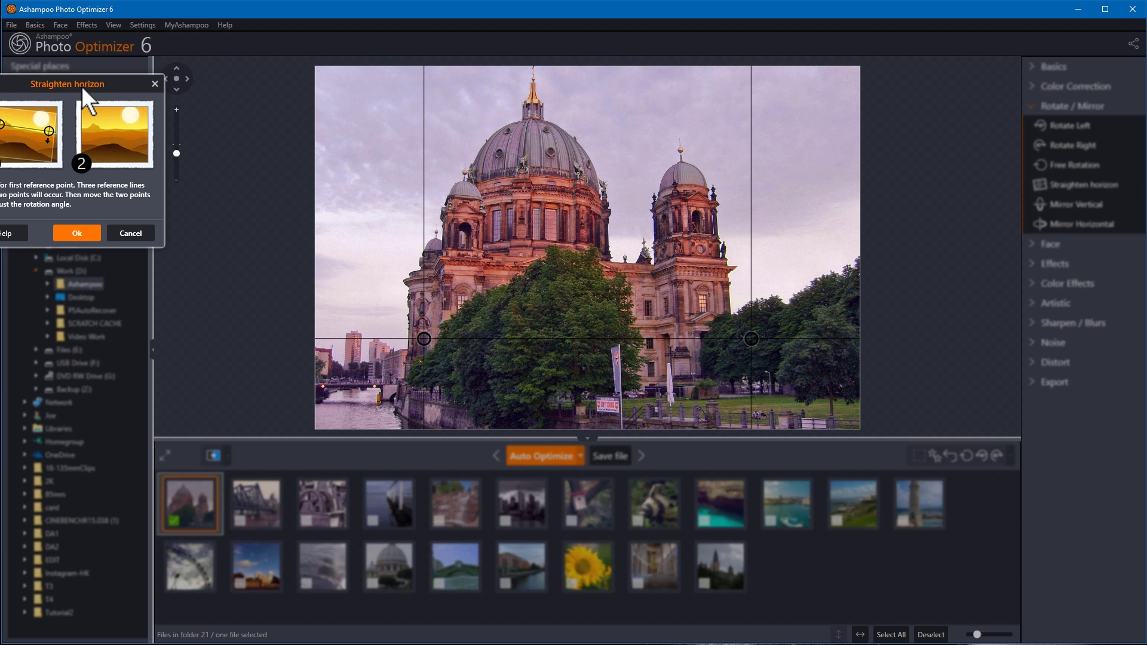
mouse_move(81, 87)
left_mouse_down()
mouse_move(211, 84)
mouse_move(317, 110)
mouse_move(157, 52)
left_mouse_up()
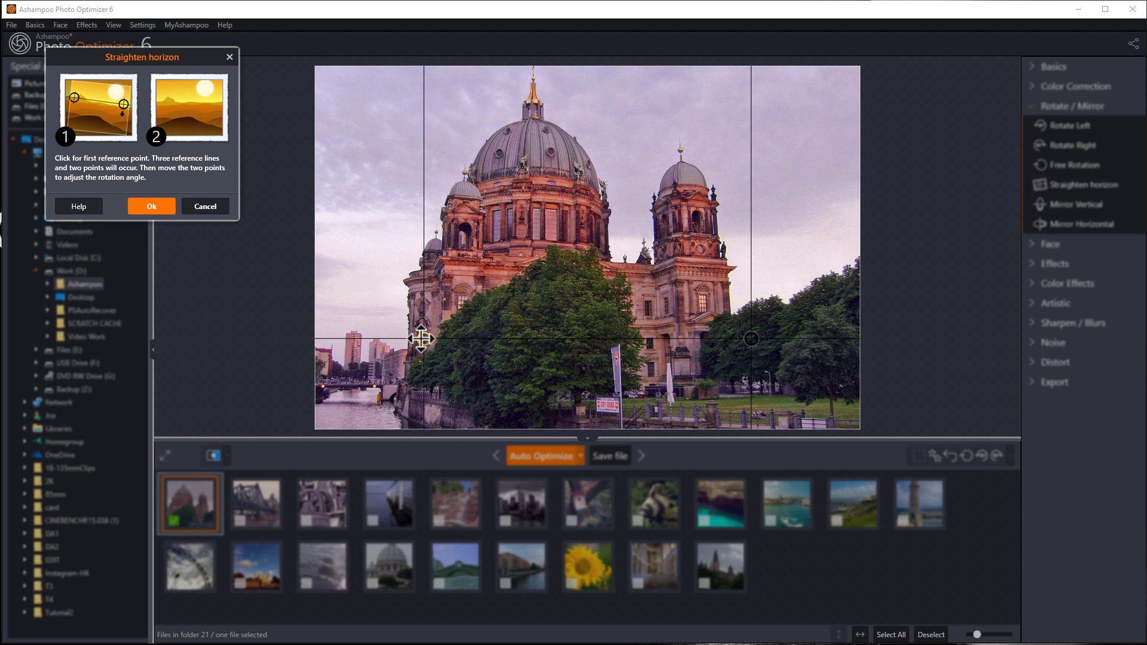
Align the left and right reference points along the horizon and apply the straightening.
mouse_move(424, 339)
left_mouse_down()
mouse_move(399, 345)
mouse_move(410, 252)
mouse_move(405, 350)
mouse_move(411, 339)
left_mouse_up()
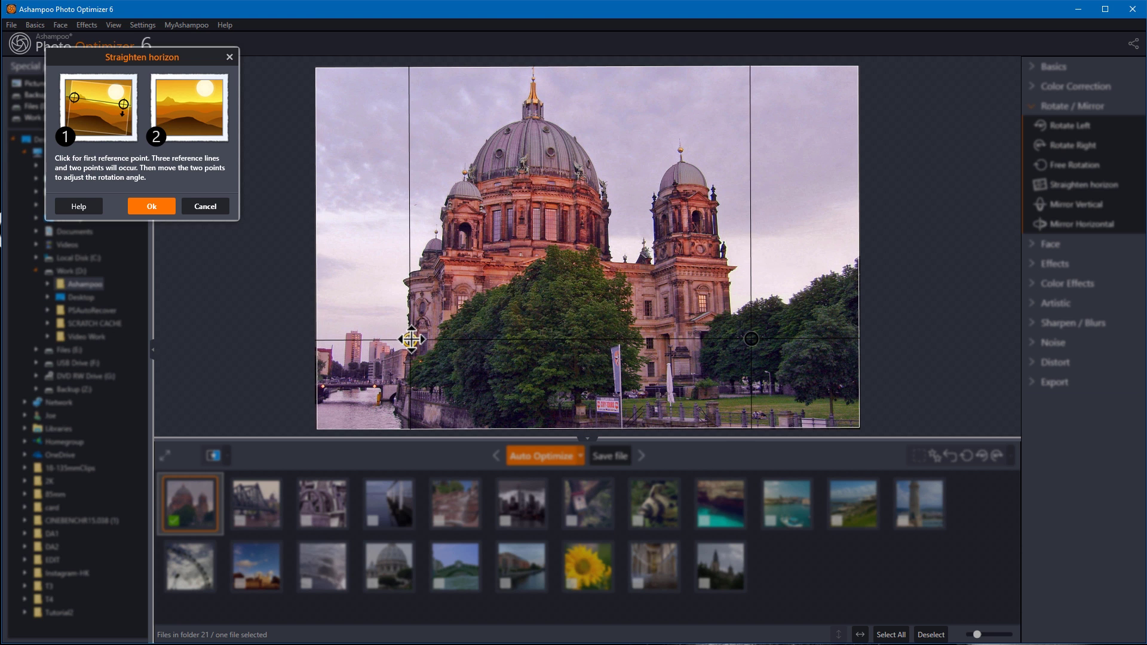
mouse_move(750, 337)
left_mouse_down()
mouse_move(783, 366)
mouse_move(758, 323)
mouse_move(734, 346)
mouse_move(727, 335)
mouse_move(734, 341)
mouse_move(762, 305)
mouse_move(725, 351)
mouse_move(732, 319)
left_mouse_up()
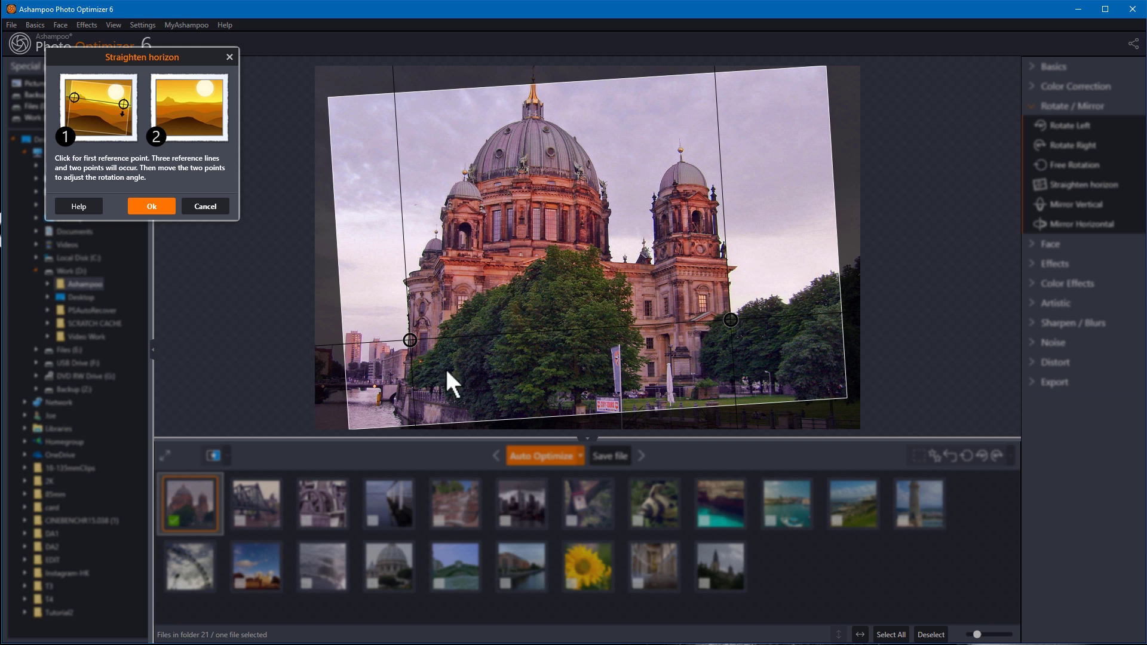
mouse_move(732, 317)
left_mouse_down()
mouse_move(730, 351)
mouse_move(826, 337)
left_mouse_up()
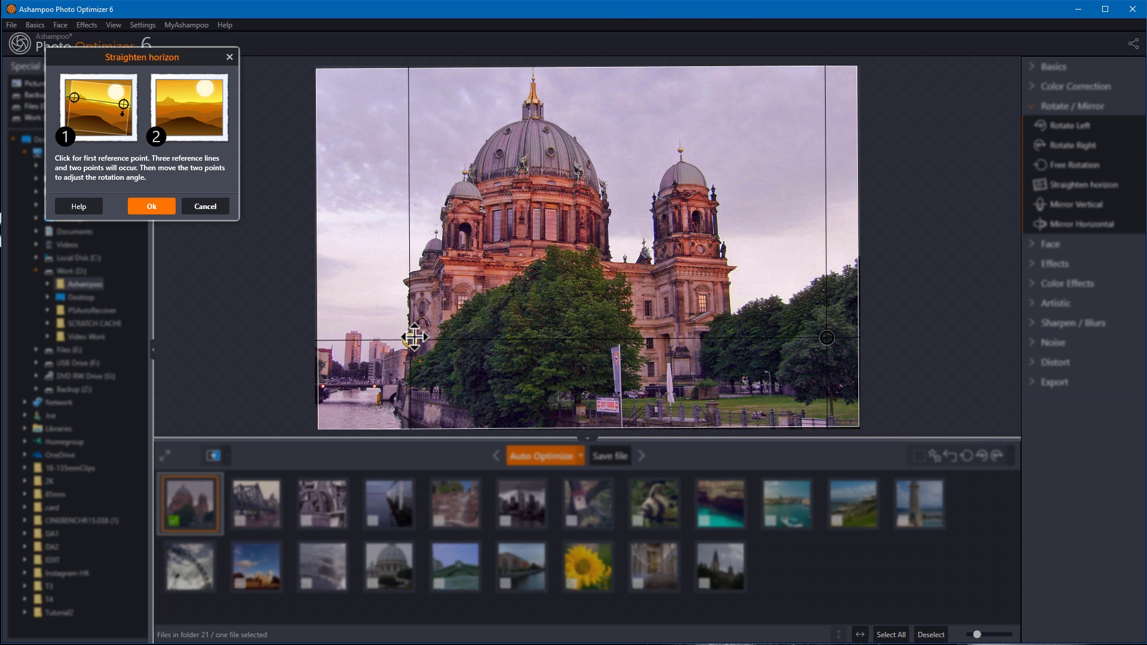
left_click_drag(410, 338, 337, 340)
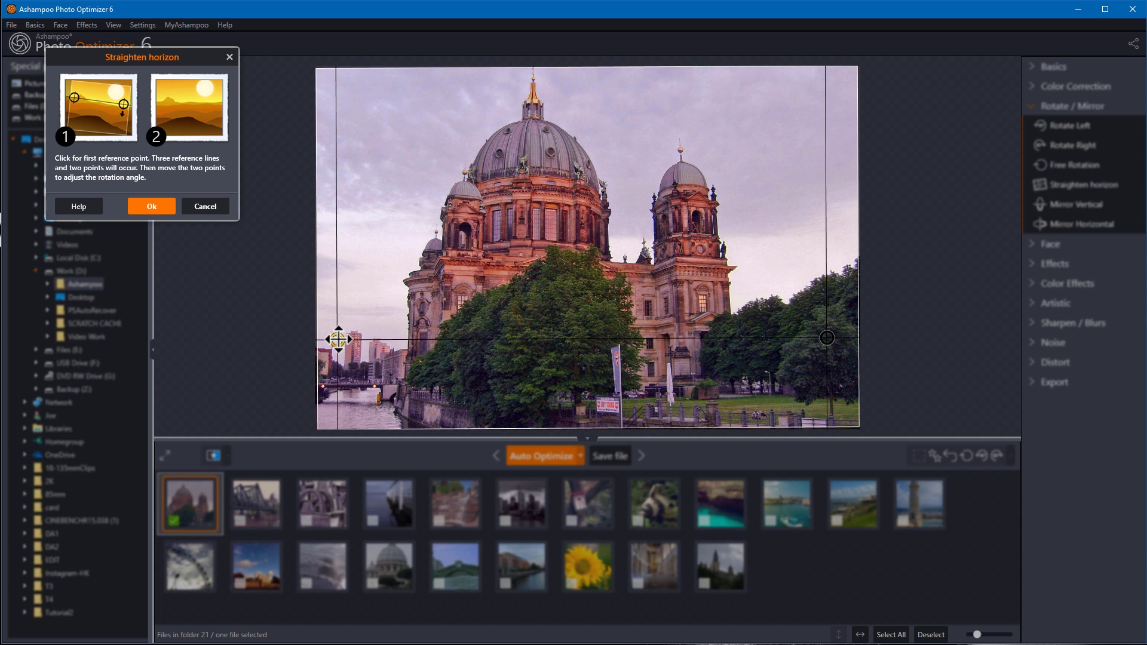
left_click(151, 207)
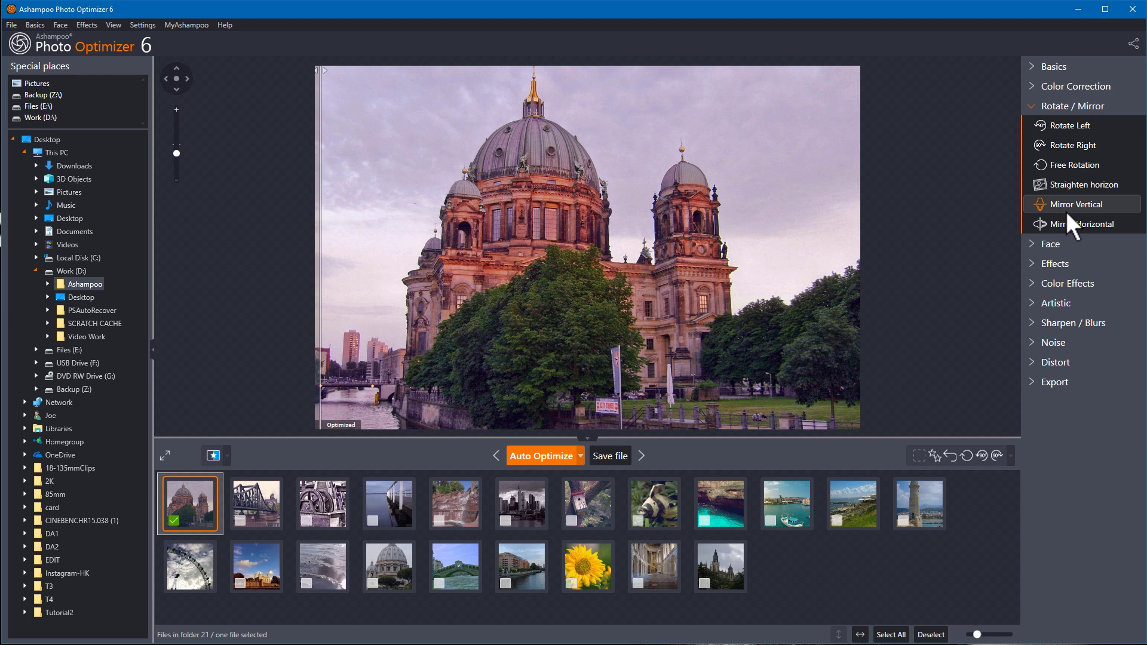
left_click(1063, 166)
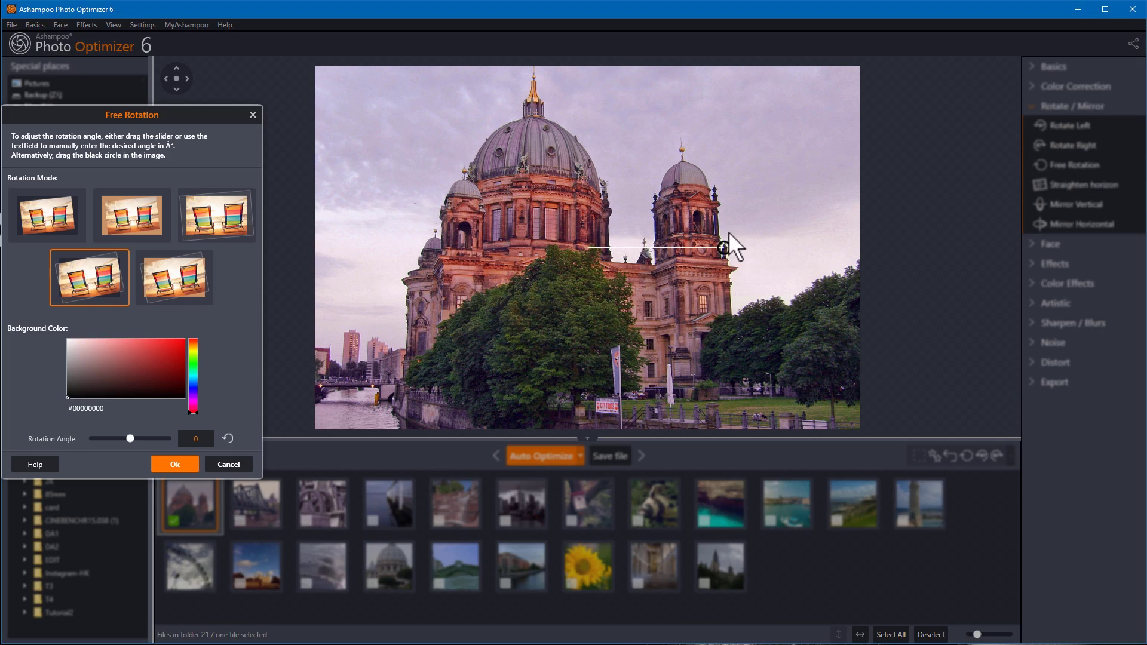
mouse_move(724, 248)
left_mouse_down()
mouse_move(738, 244)
mouse_move(724, 275)
mouse_move(662, 230)
mouse_move(685, 220)
left_mouse_up()
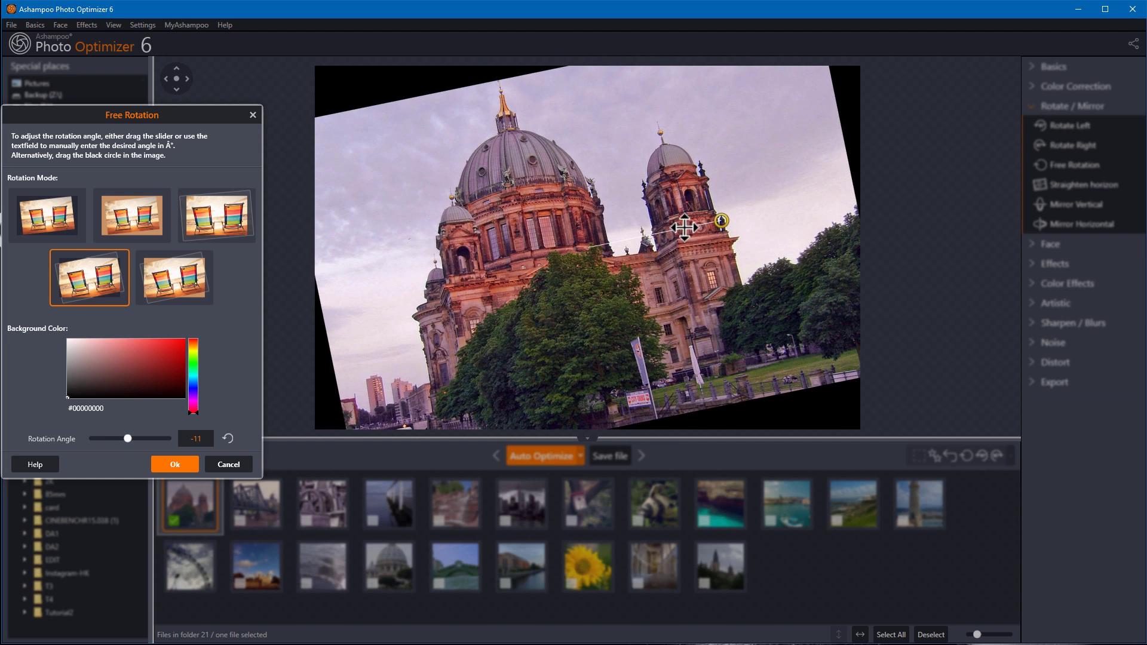
left_click_drag(129, 437, 139, 438)
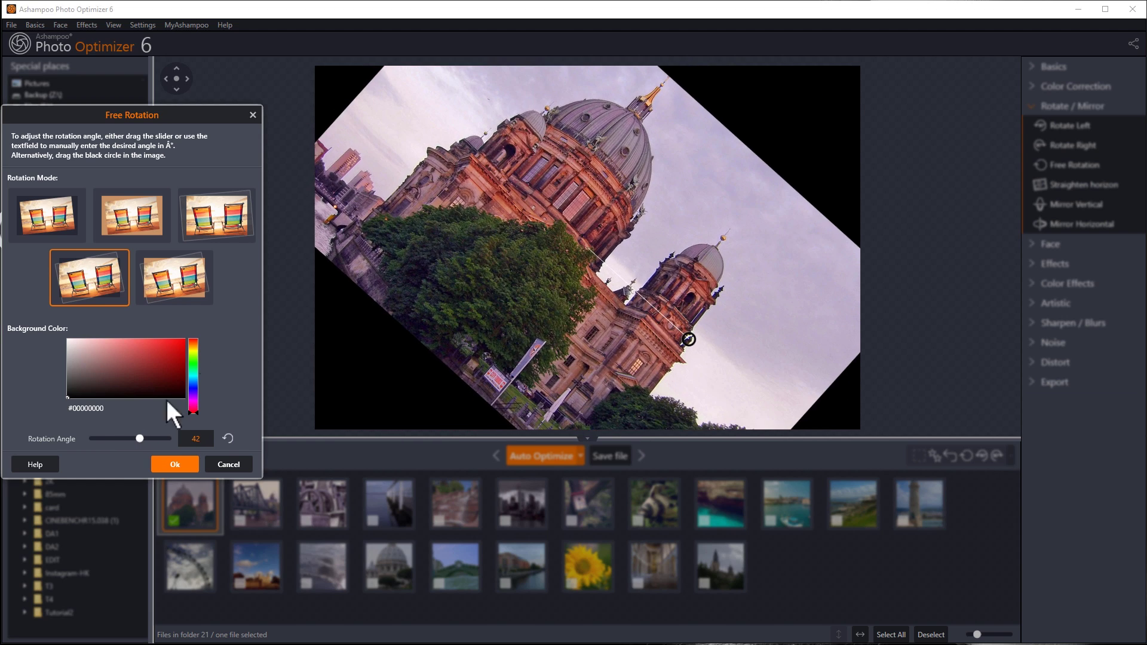
left_click(174, 289)
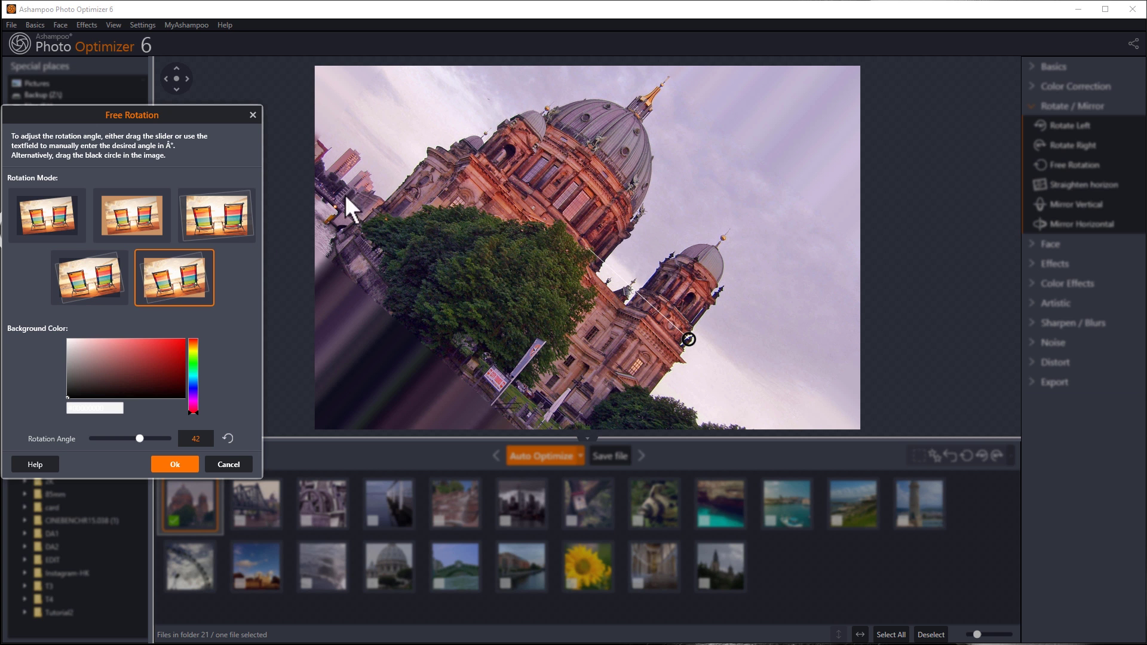
left_click(205, 218)
left_click(172, 283)
left_click_drag(140, 435, 125, 435)
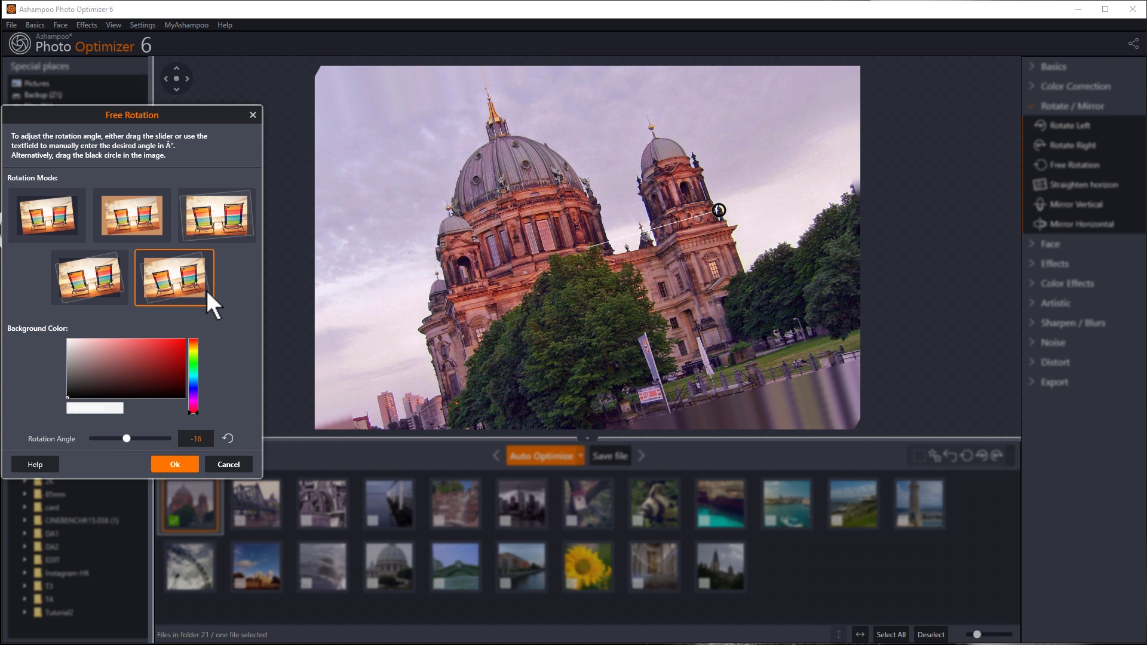
left_click(51, 215)
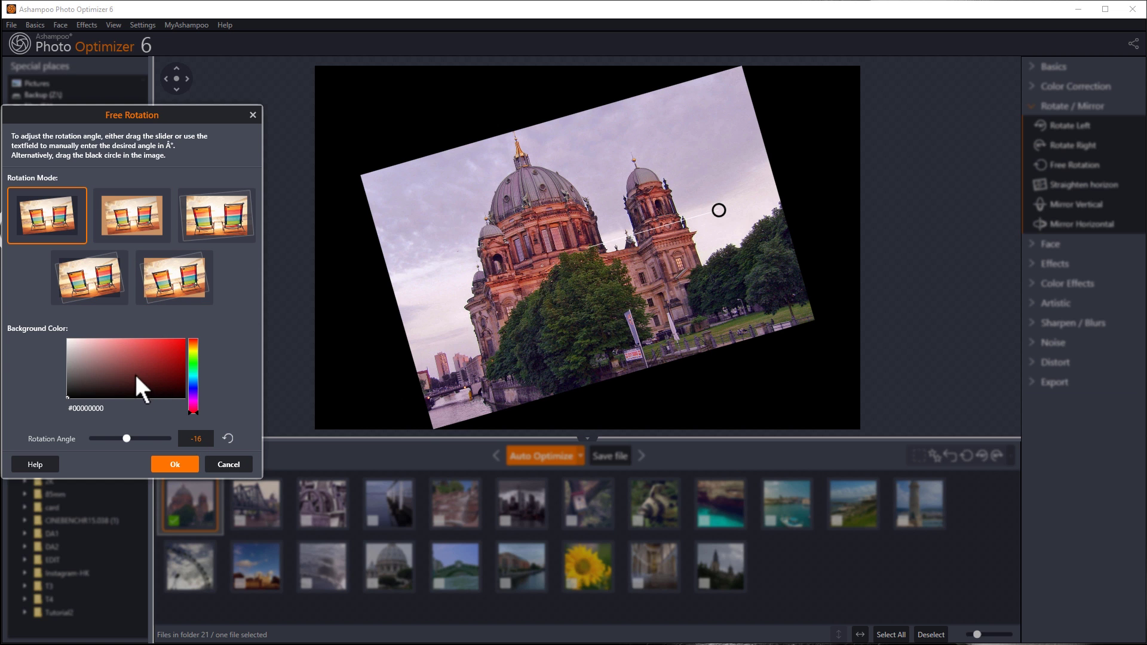
mouse_move(137, 377)
left_mouse_down()
mouse_move(107, 353)
mouse_move(82, 360)
mouse_move(120, 366)
left_mouse_up()
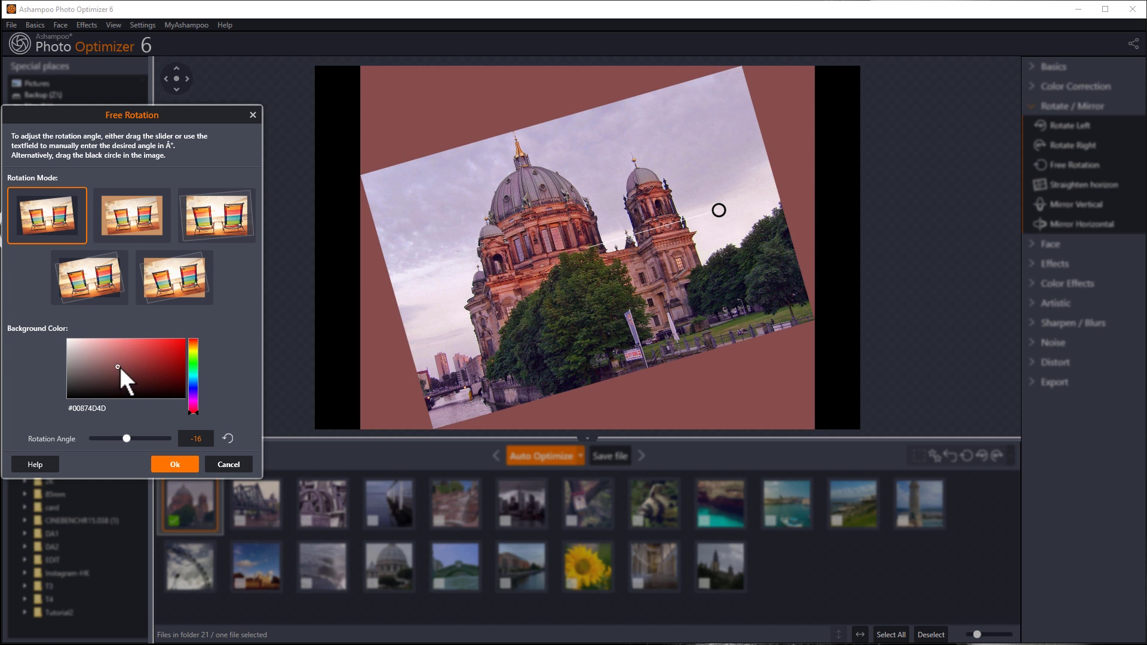
left_click(226, 465)
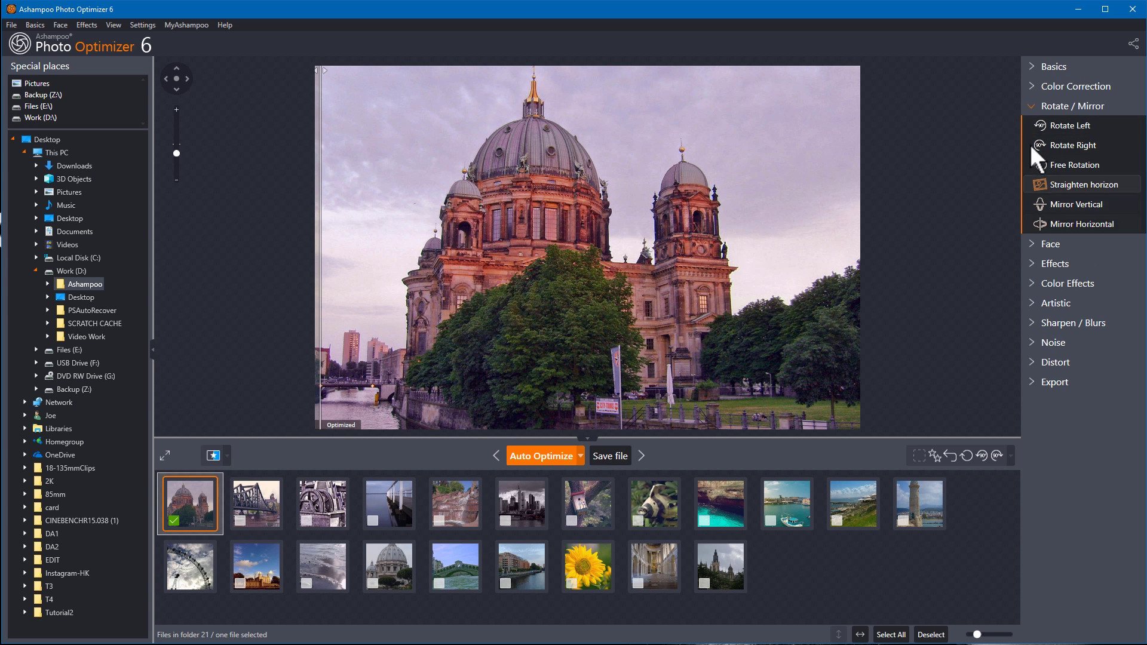
Show the Face tools and zoom in on the dome, towers and riverside facade.
left_click(1032, 105)
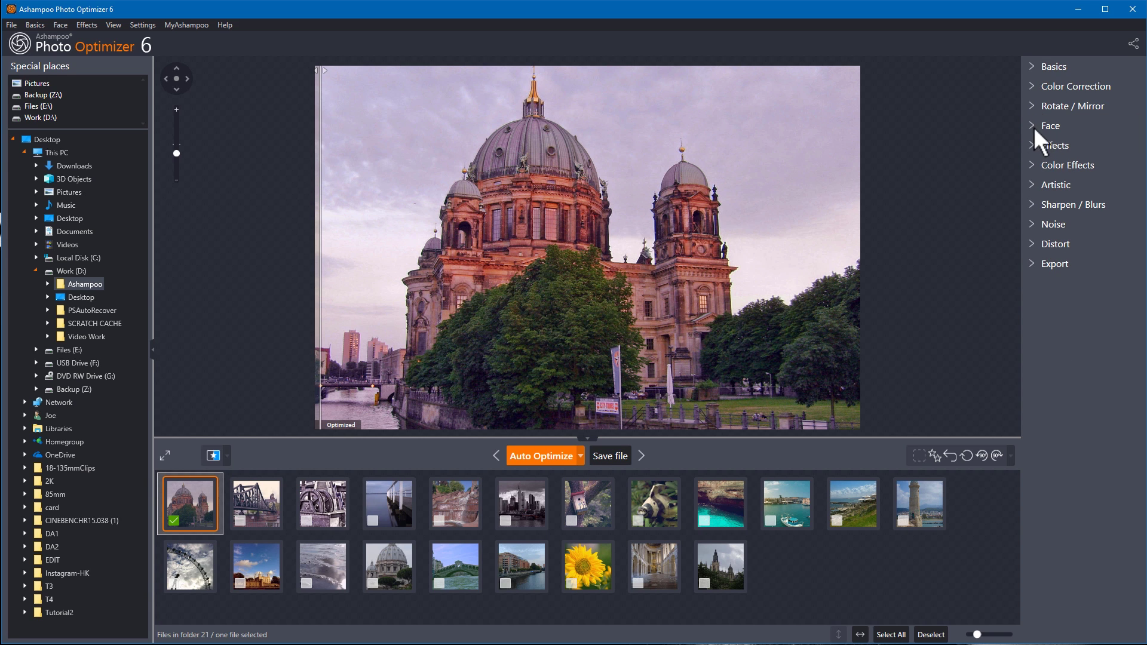
left_click(1033, 124)
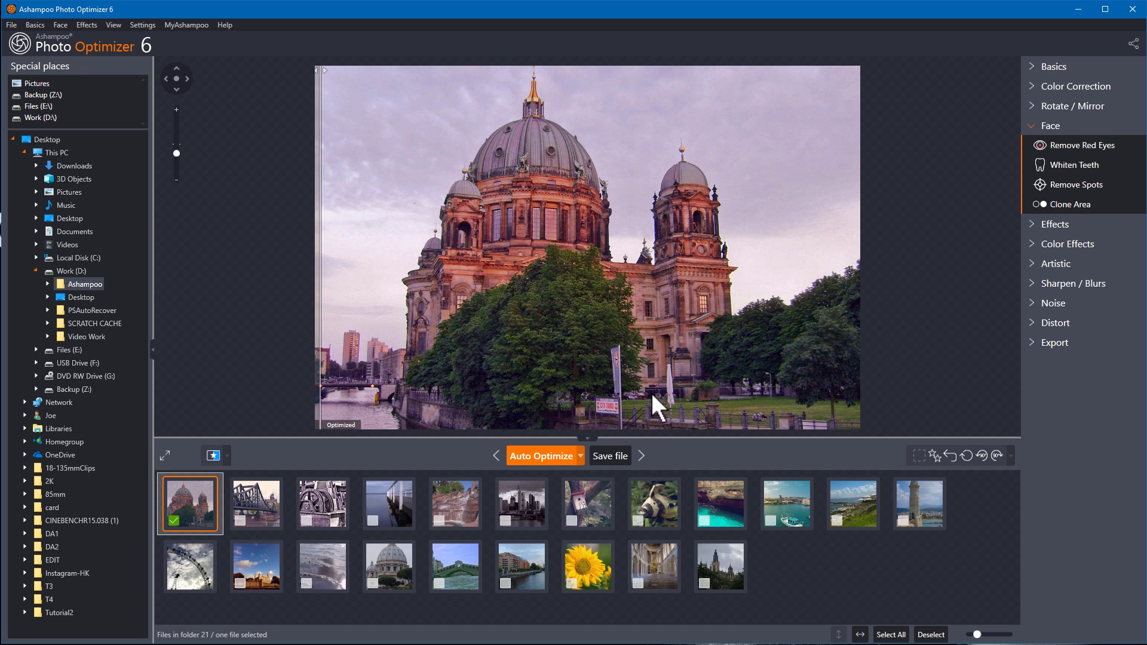
scroll(616, 390, "up", 3)
scroll(665, 335, "up", 2)
left_click_drag(665, 334, 640, 75)
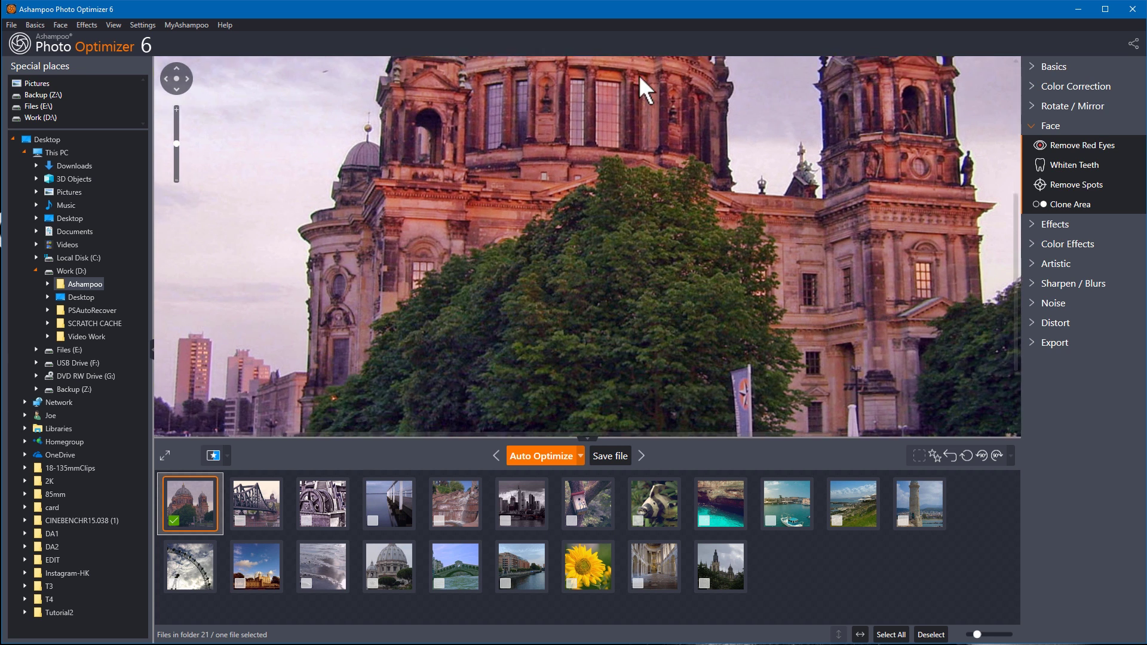
left_click_drag(662, 220, 680, 250)
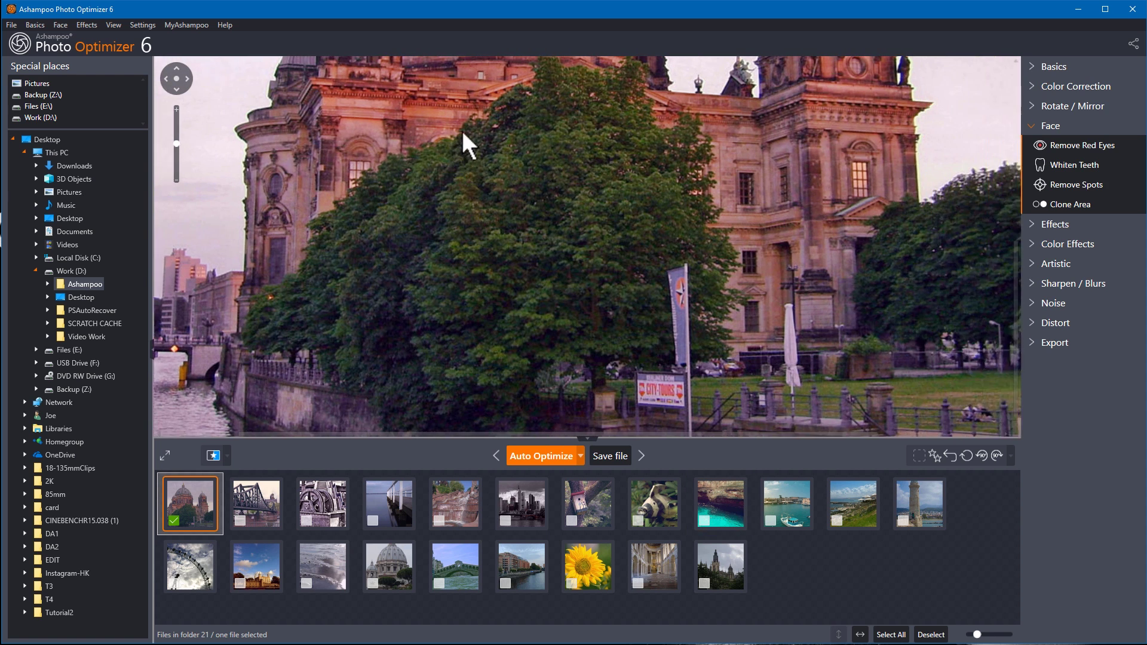
mouse_move(461, 128)
left_mouse_down()
mouse_move(821, 499)
mouse_move(772, 381)
left_mouse_up()
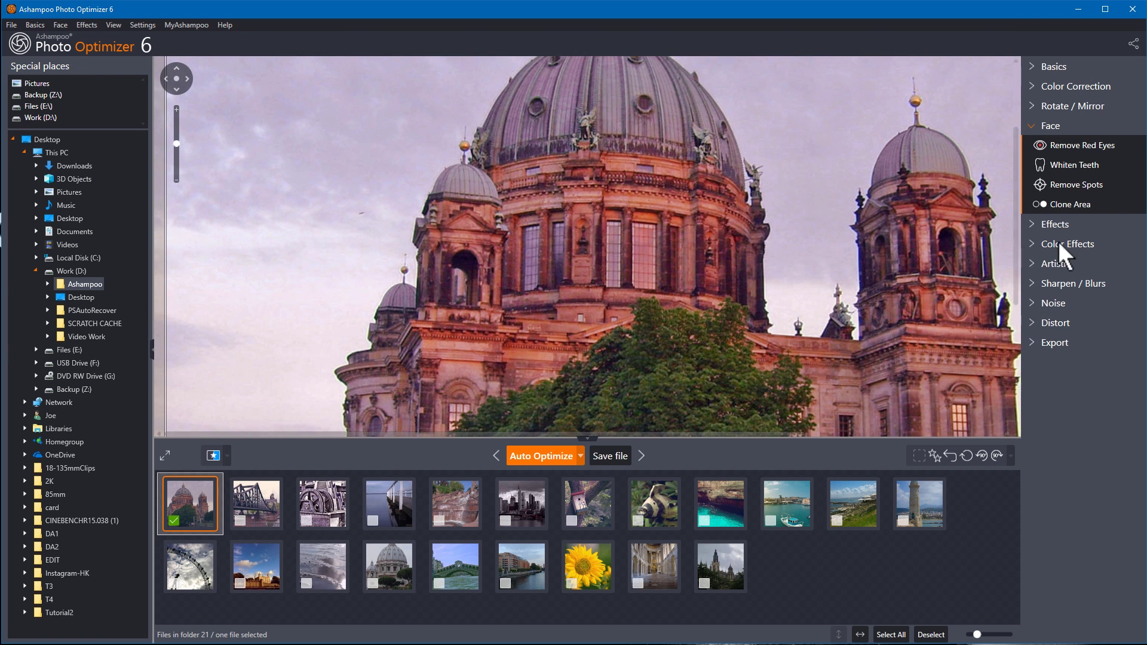
Bring up the Remove Spots settings and close them with Ok.
left_click(1044, 184)
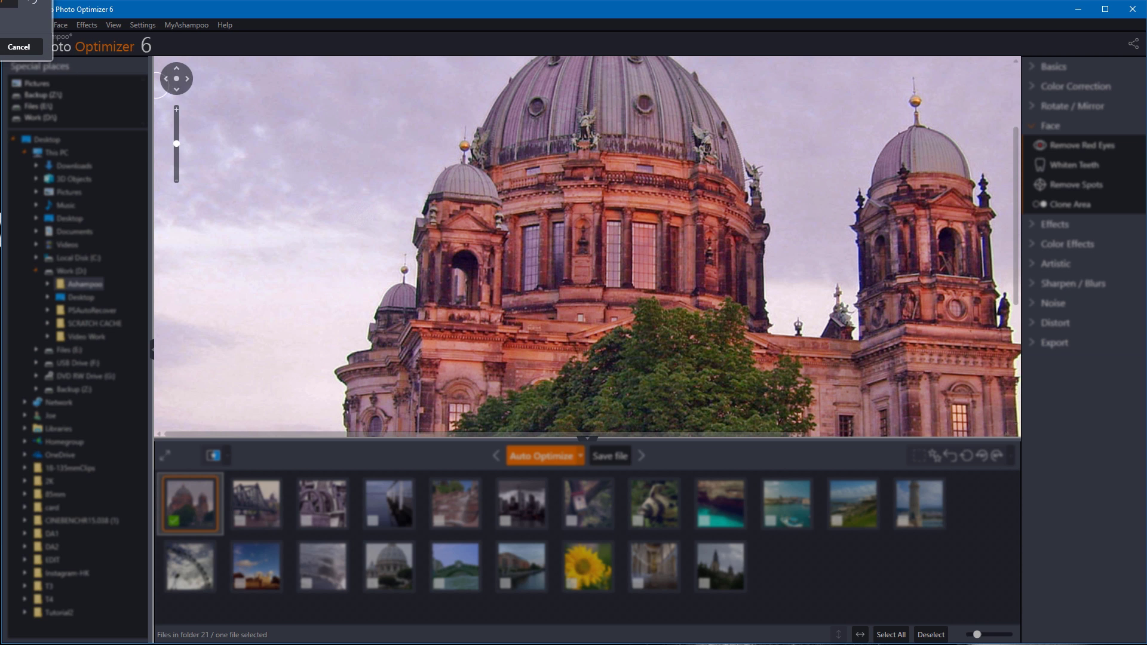
mouse_move(28, 5)
left_mouse_down()
mouse_move(179, 165)
mouse_move(203, 169)
mouse_move(178, 171)
left_mouse_up()
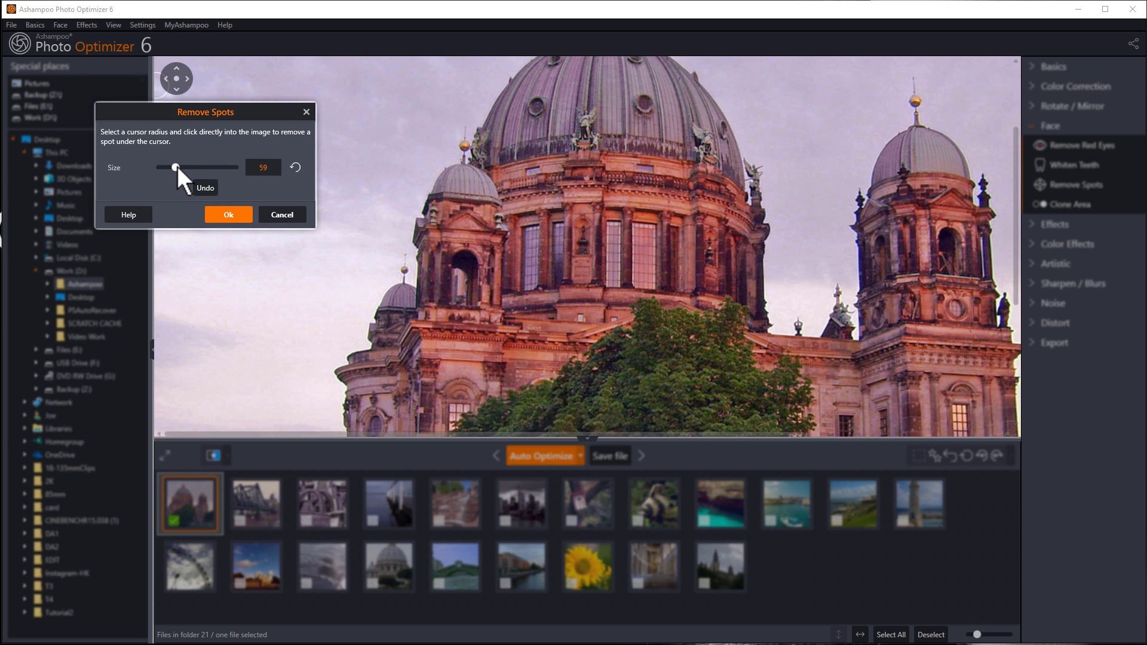
left_click(224, 215)
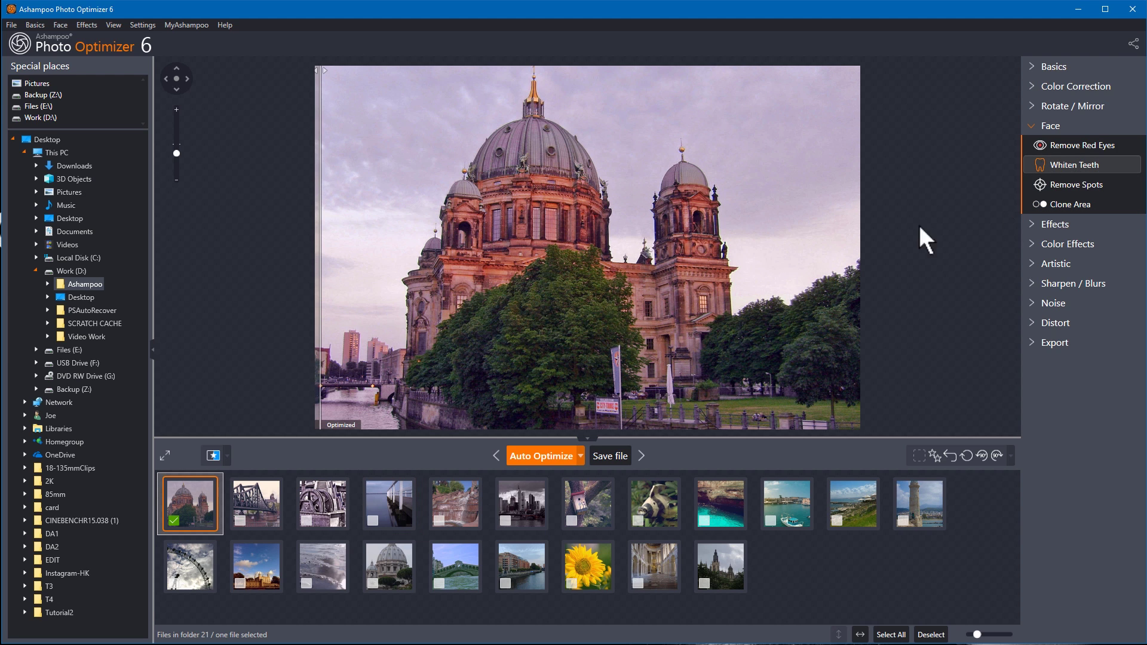
Preview scratched and crumpled-paper looks with the Image Age effect.
left_click(1031, 123)
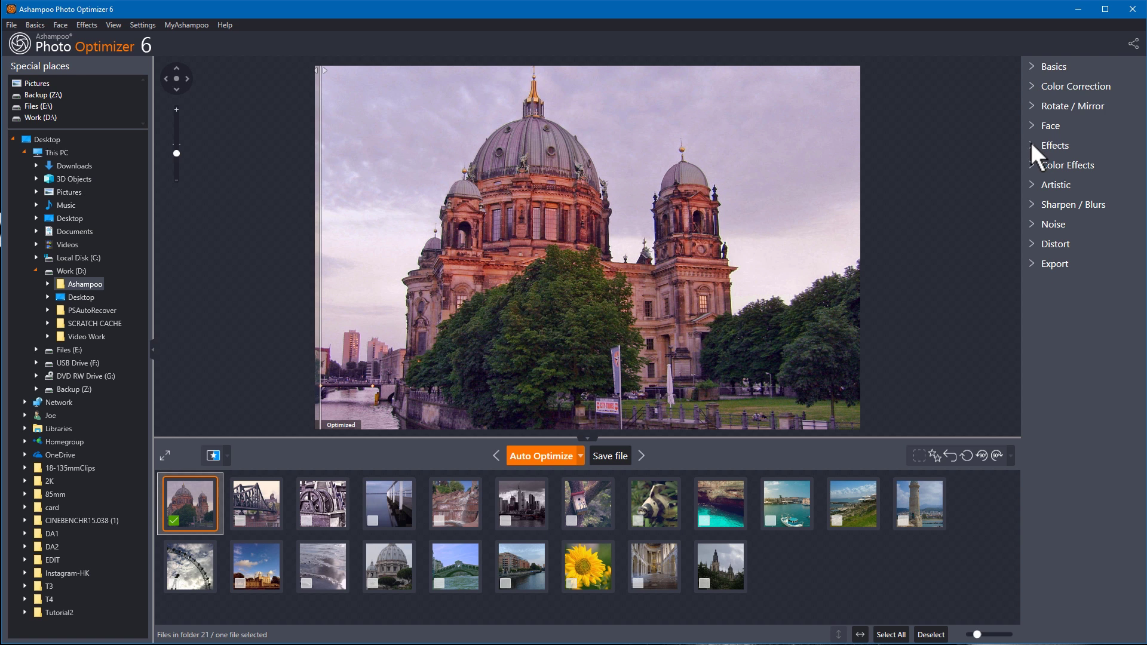
left_click(1031, 143)
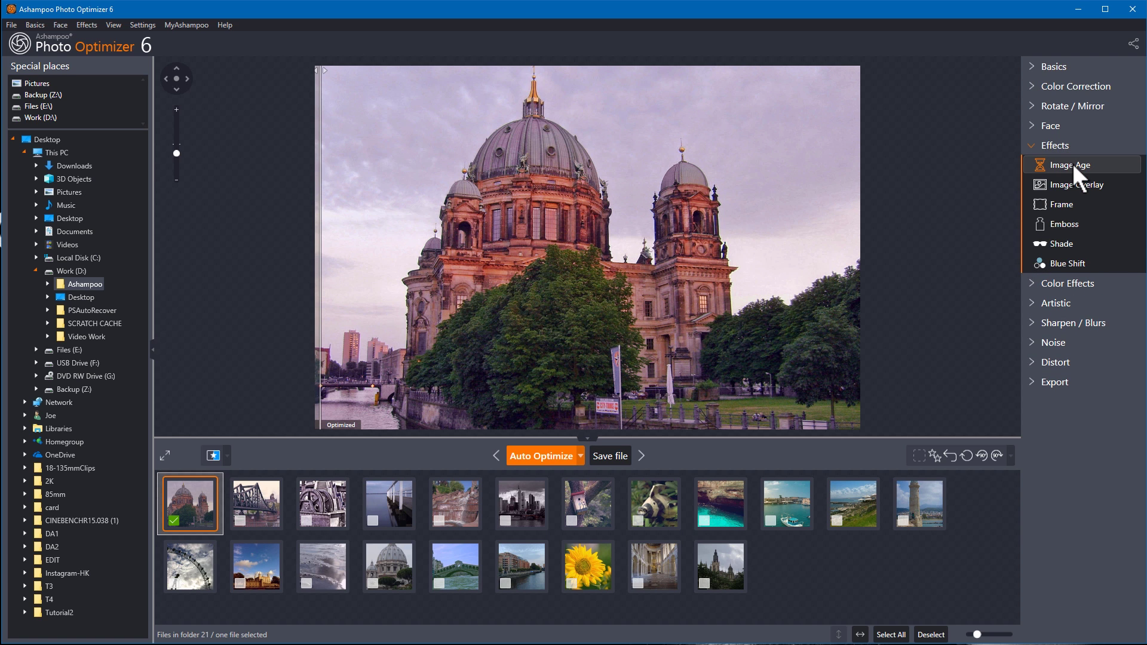
left_click(1065, 165)
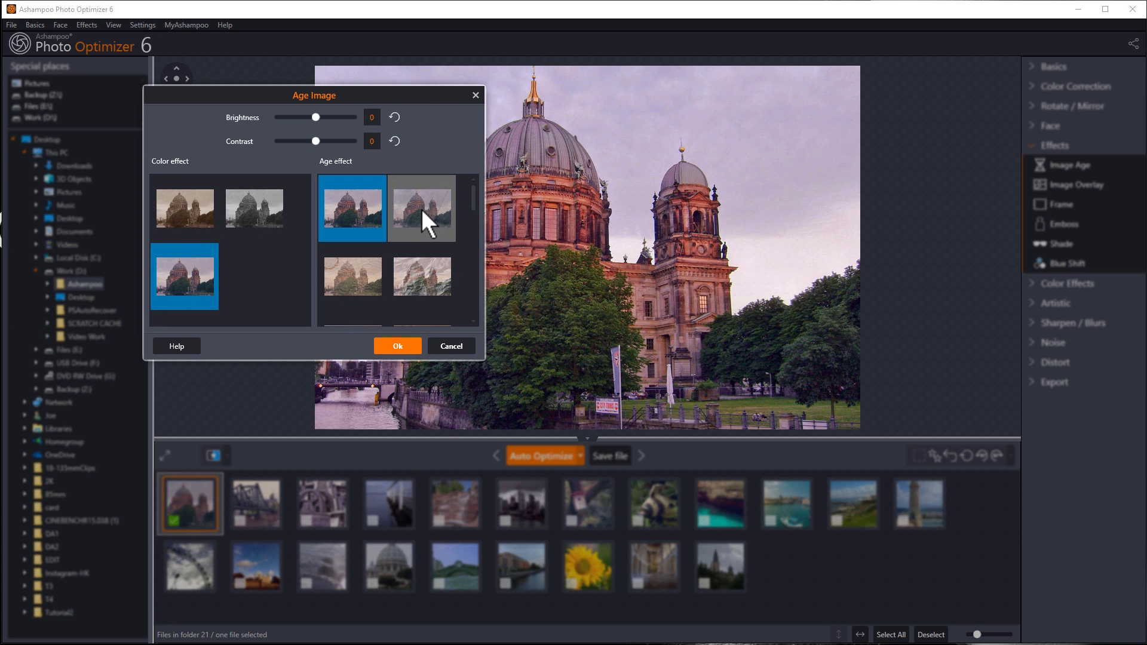
left_click(421, 209)
left_click(433, 270)
left_click(355, 283)
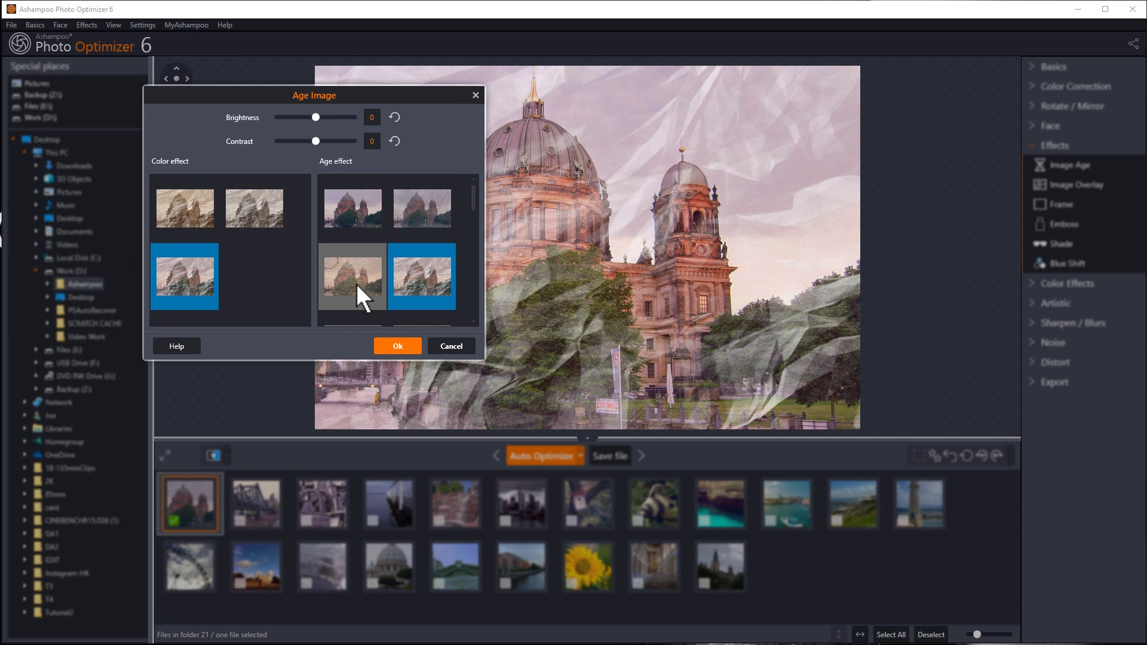
Preview sepia, grey and full-colour aging tones, then cancel the Image Age effect.
left_click(189, 210)
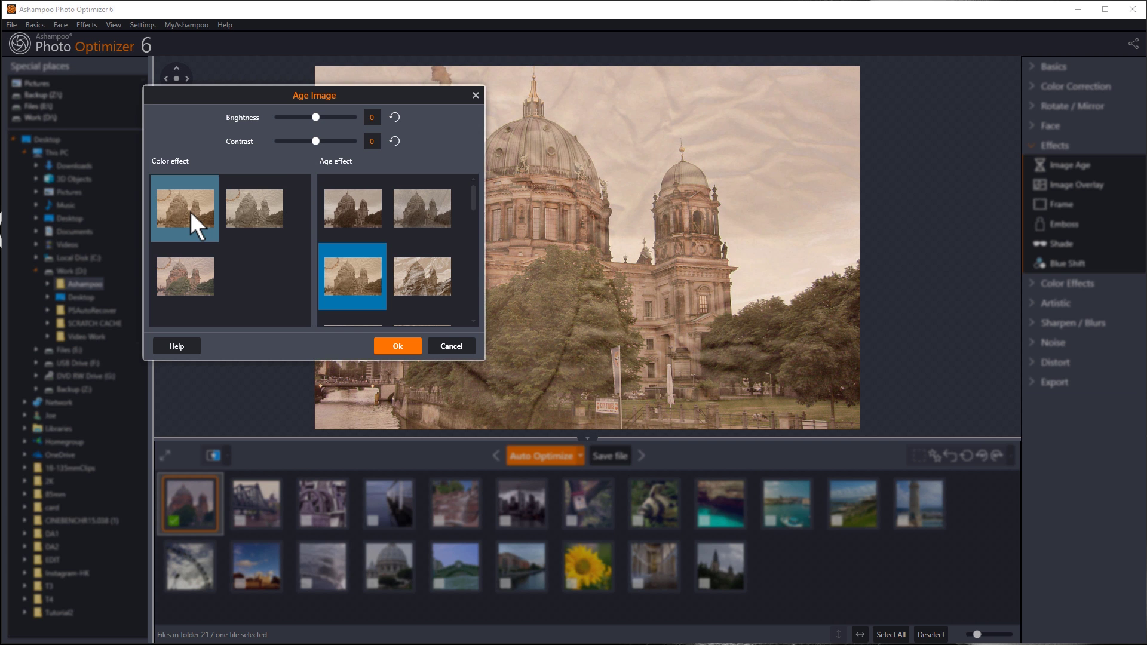
left_click(249, 196)
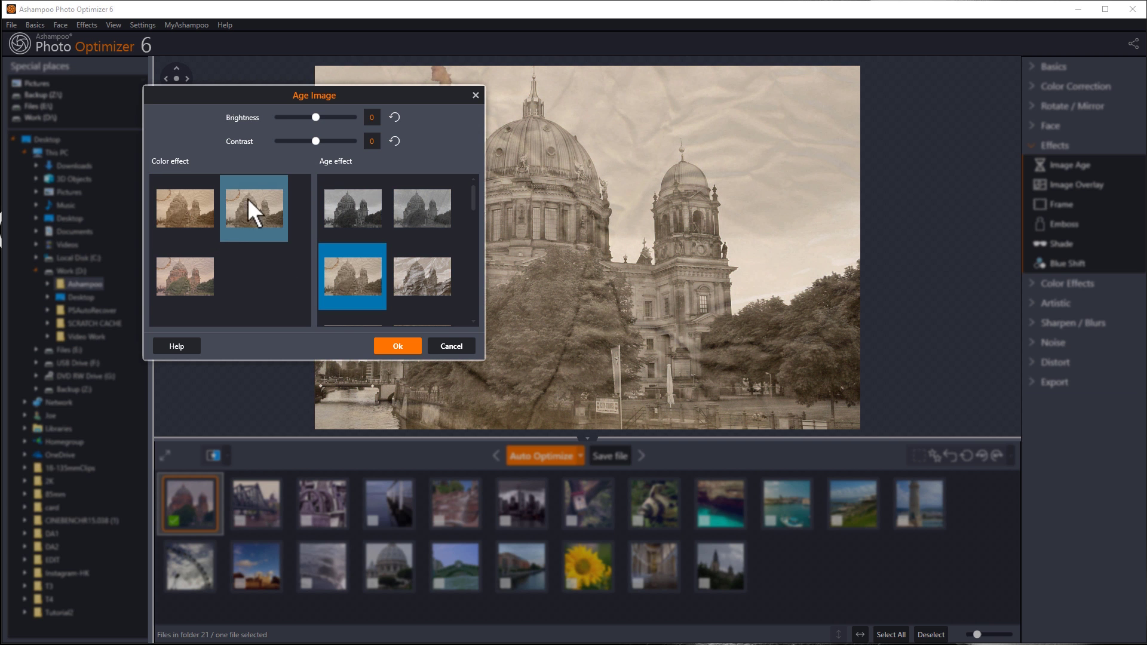
left_click(169, 289)
left_click(183, 220)
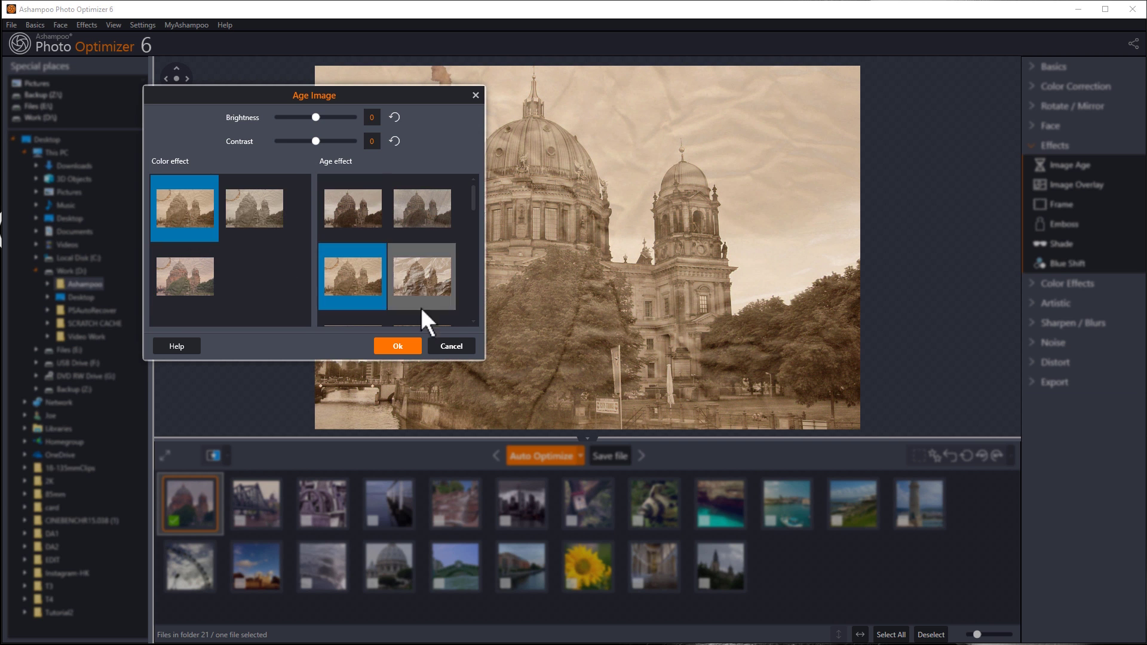
left_click(444, 345)
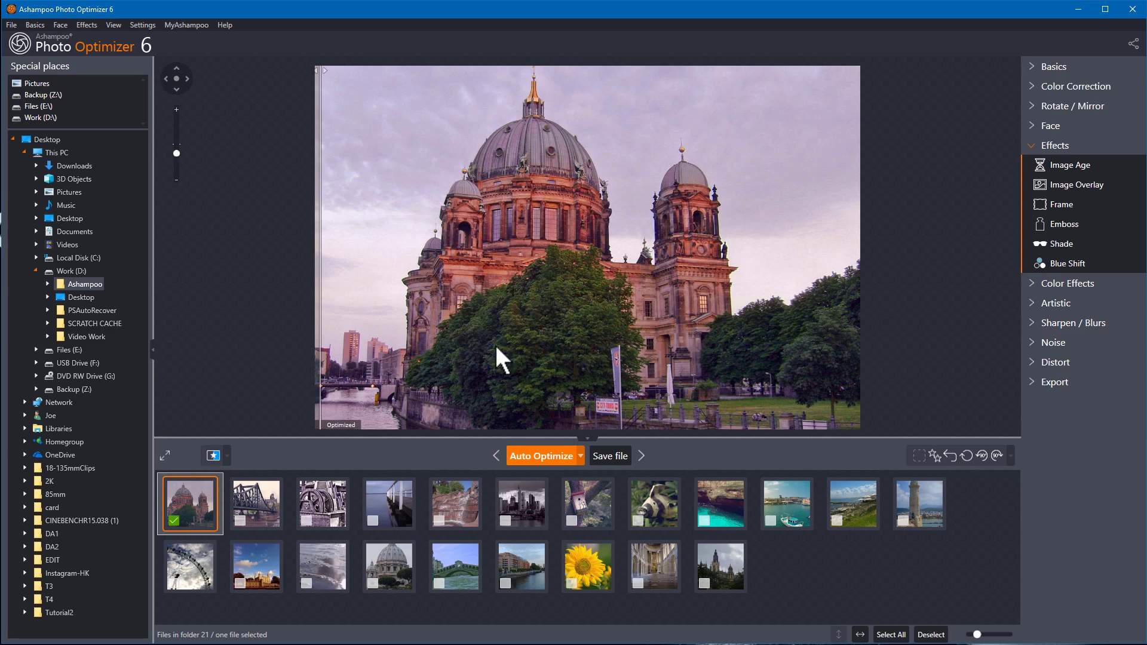
Preview flame and dandelion Image Overlay effects, then close them and select the sunflower photo.
left_click(1069, 181)
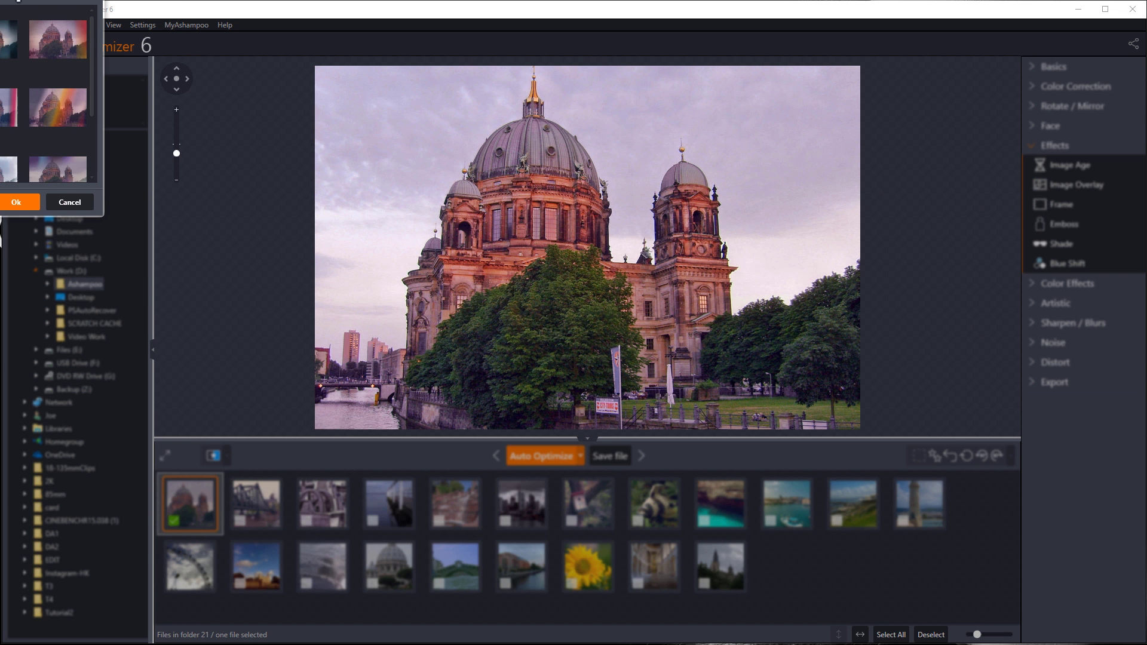
scroll(355, 329, "down", 1)
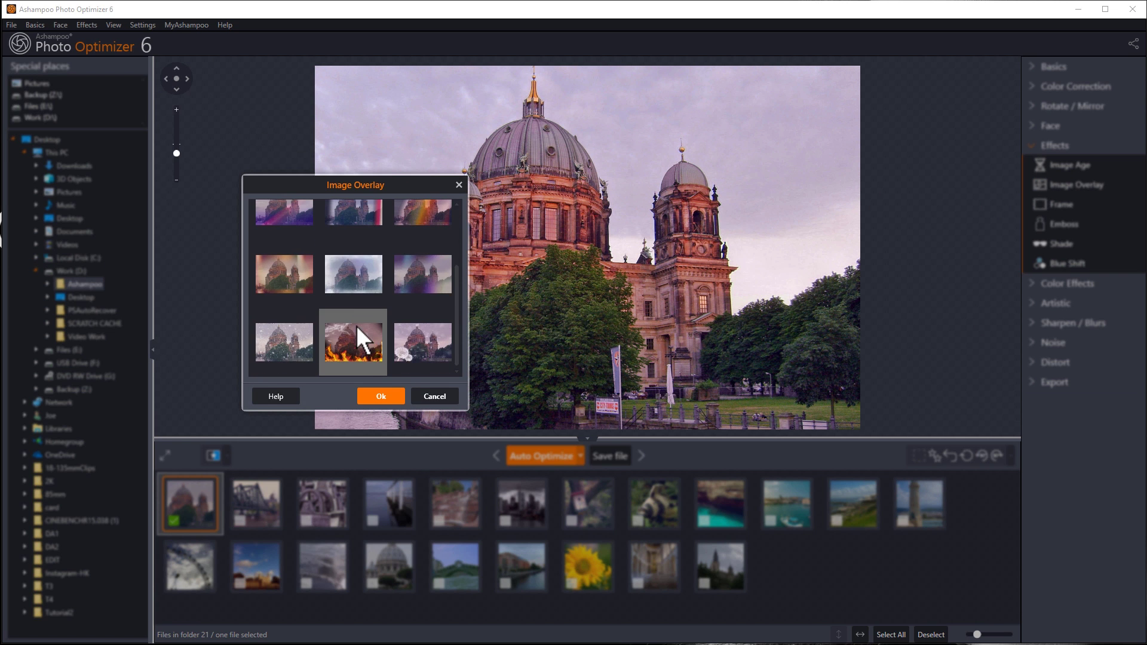
left_click(359, 336)
left_click_drag(395, 181, 198, 120)
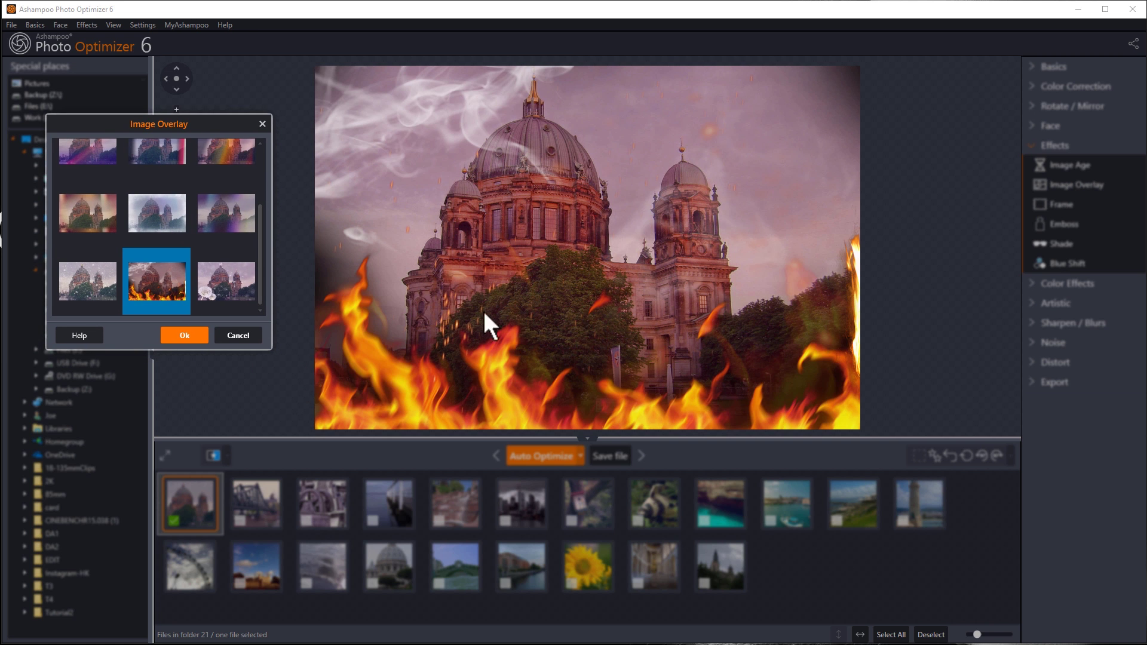
left_click(224, 273)
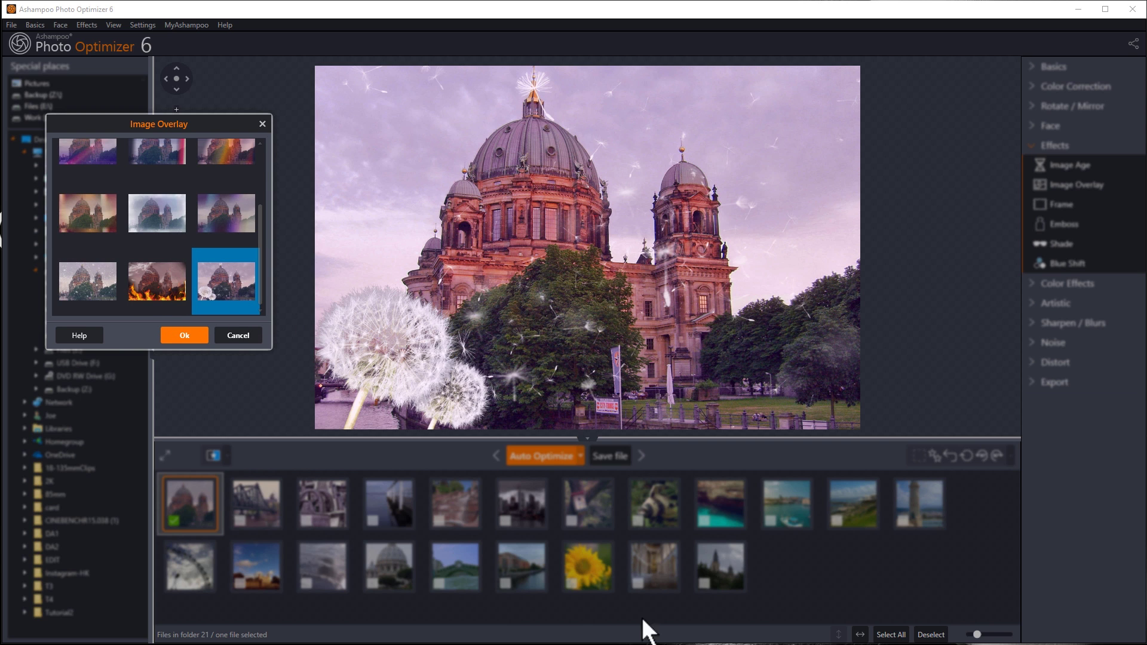
left_click(236, 333)
left_click(594, 566)
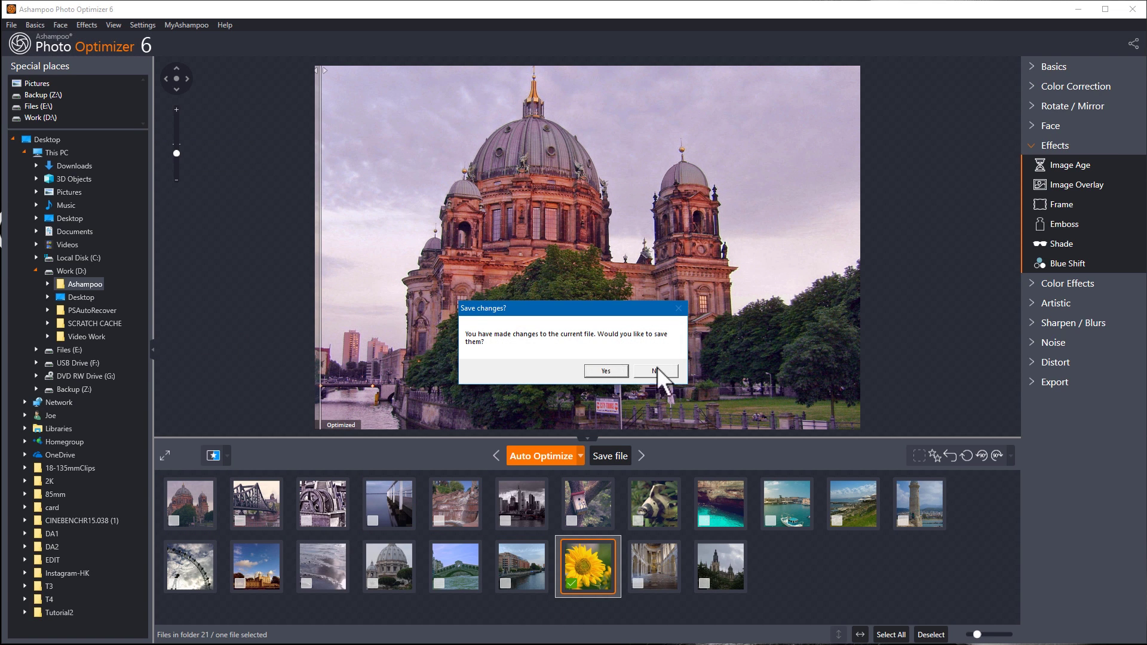
Decline saving cathedral changes, then auto-optimize the sunflower photo, undo it, and re-apply it.
left_click(658, 373)
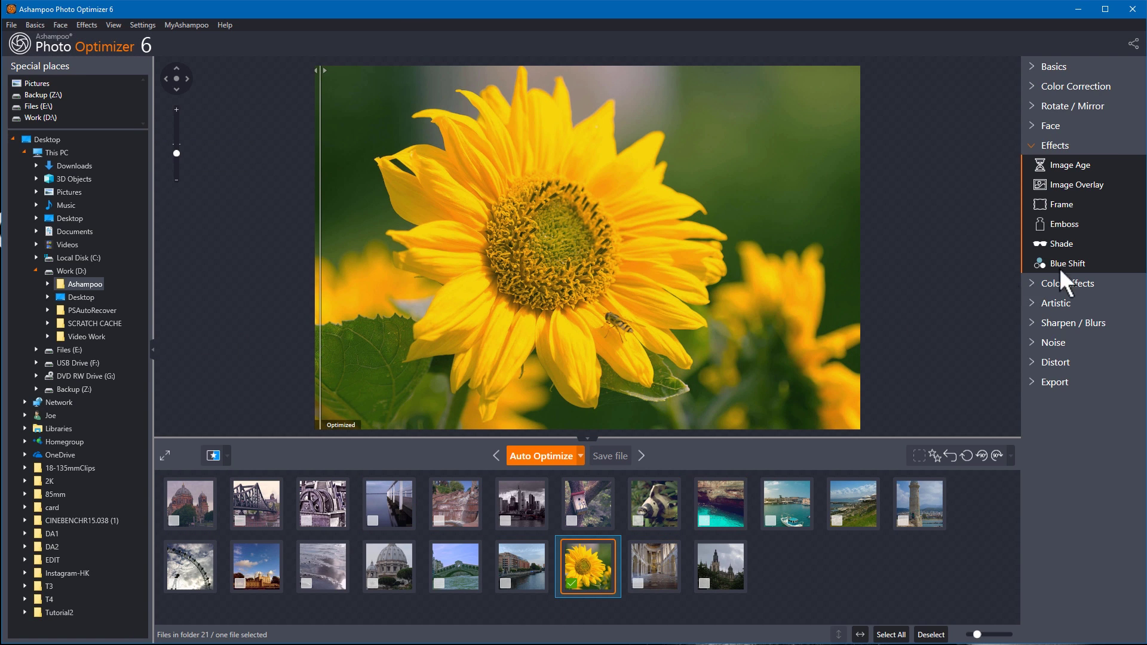
left_click(551, 455)
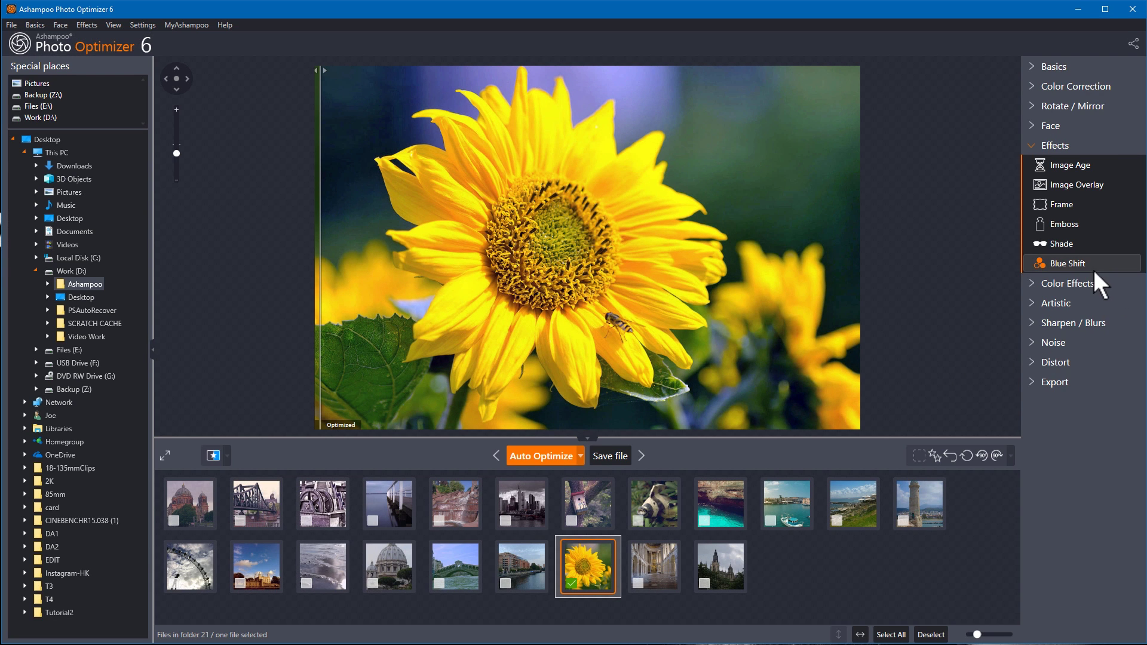
left_click(952, 456)
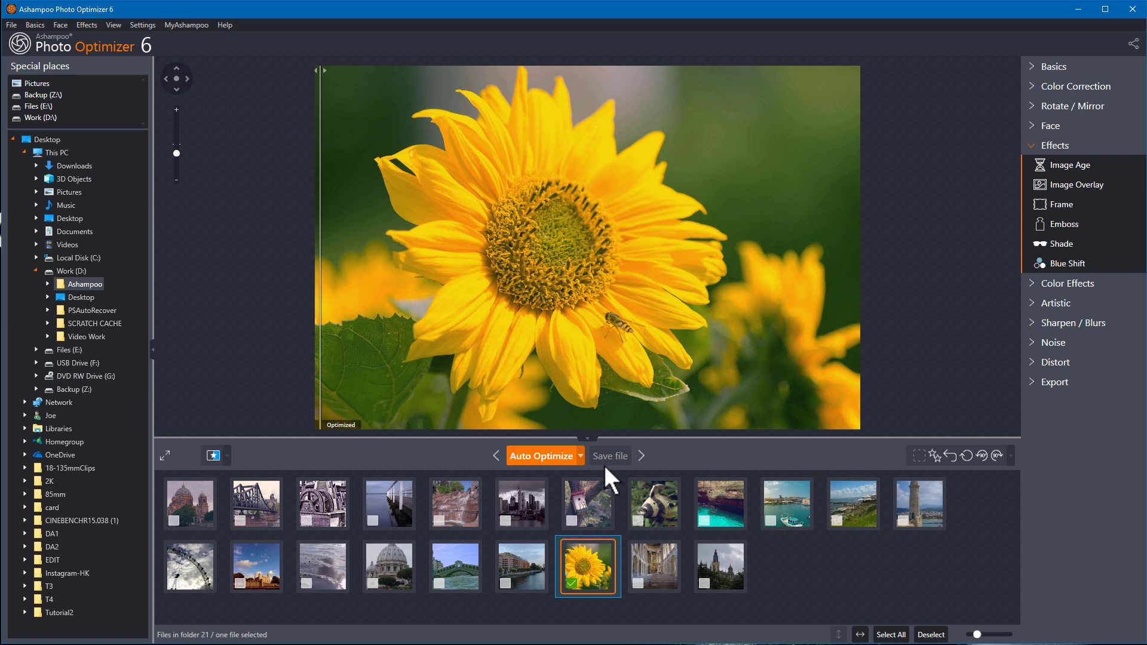
left_click(524, 456)
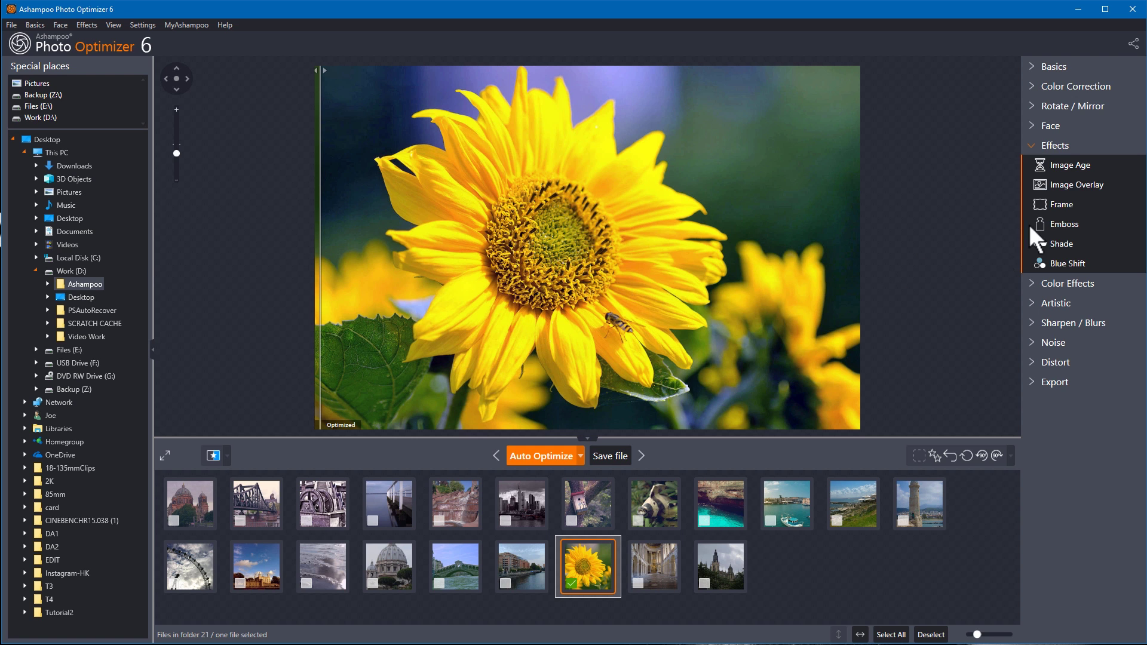
left_click(1076, 184)
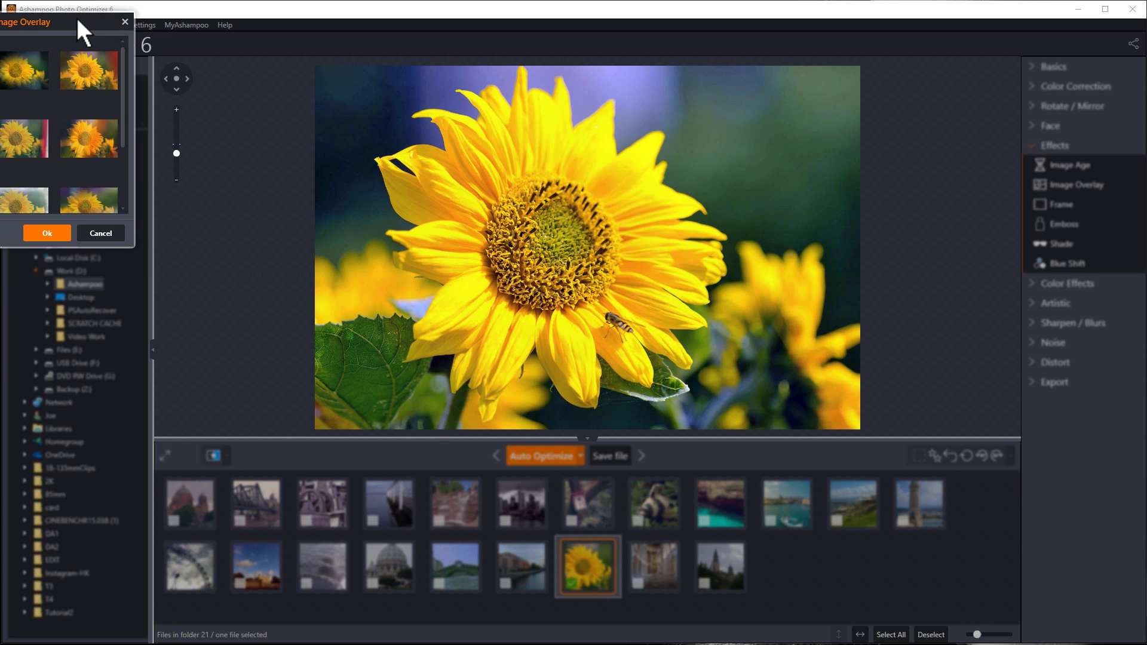
left_click_drag(77, 16, 294, 127)
scroll(275, 293, "down", 3)
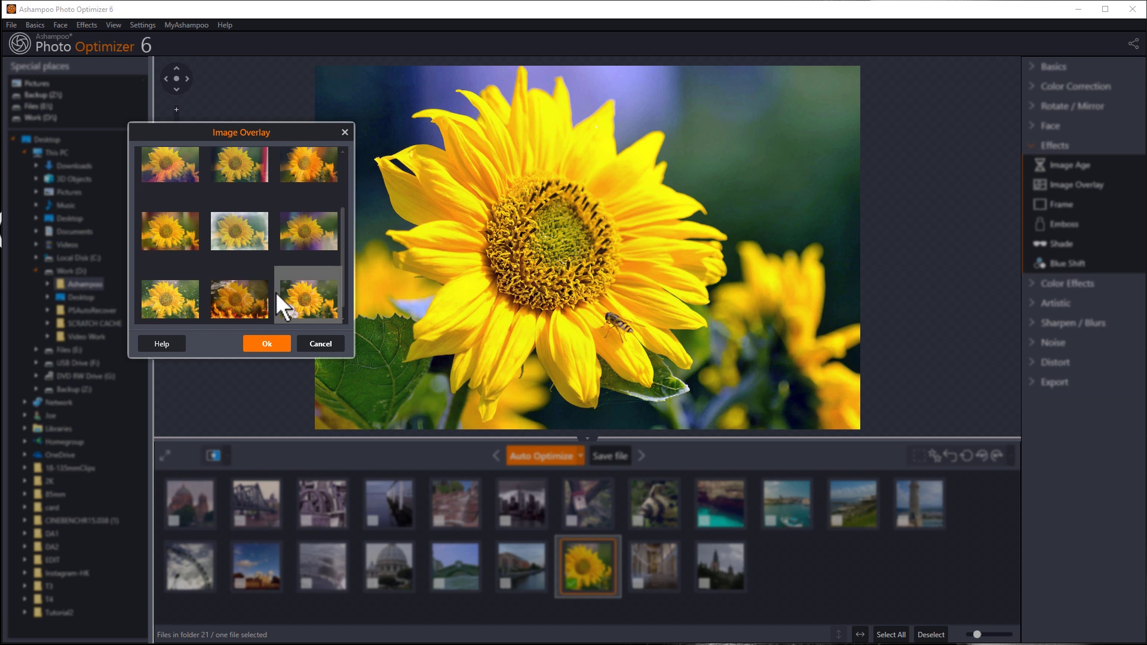
left_click(309, 288)
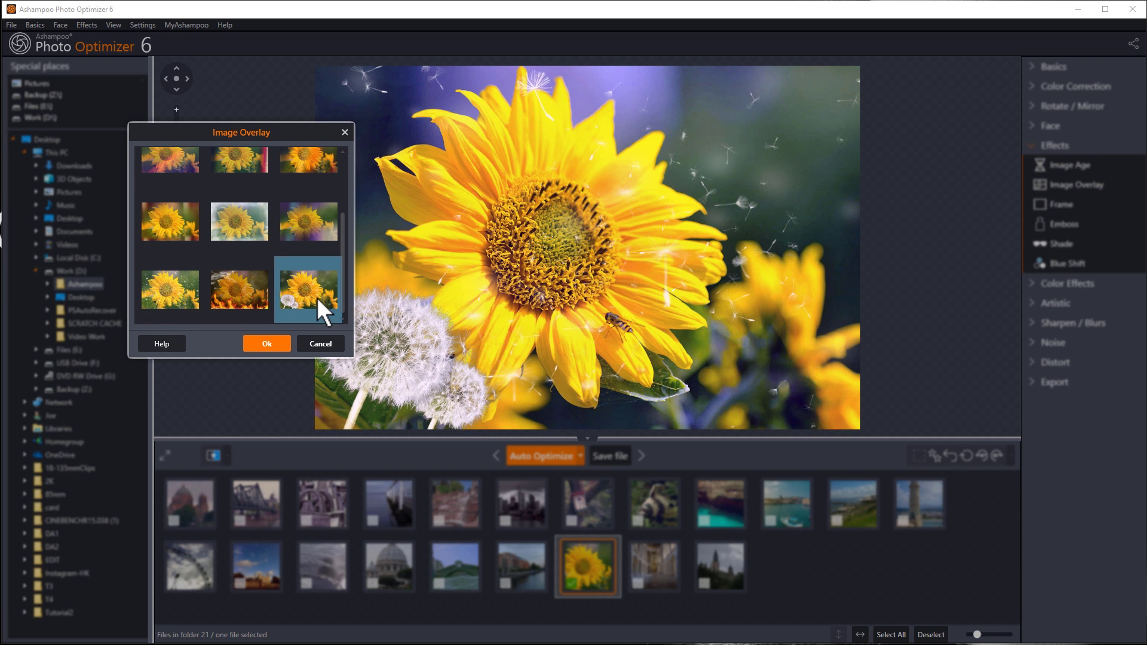
left_click(227, 291)
left_click(168, 287)
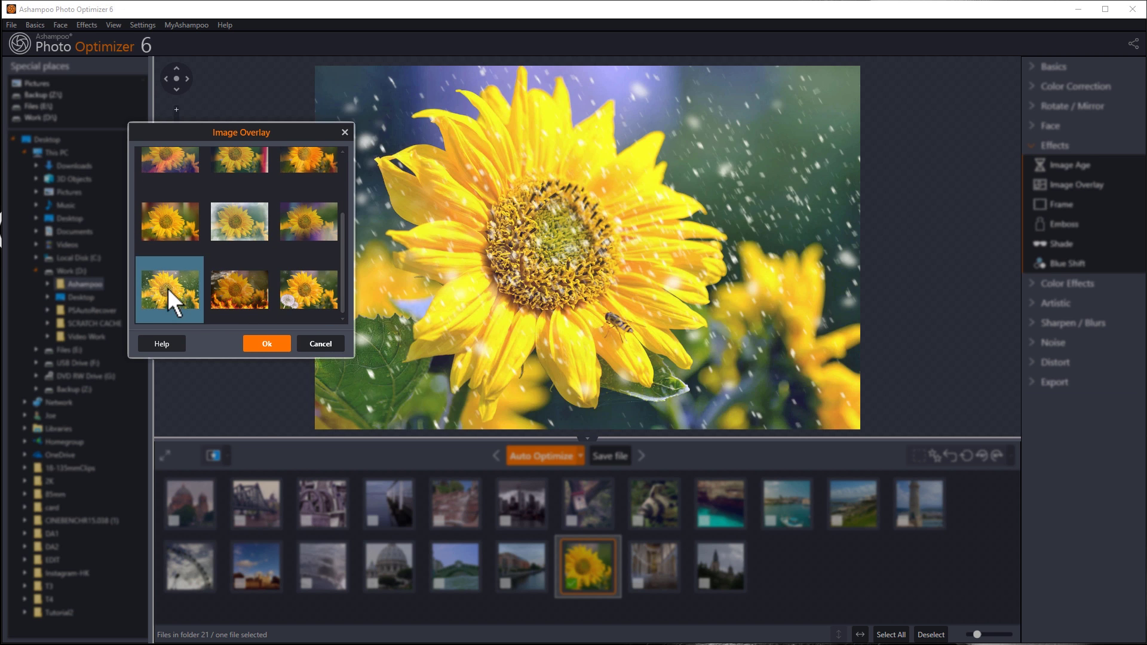
left_click(203, 237)
left_click(230, 220)
left_click(309, 222)
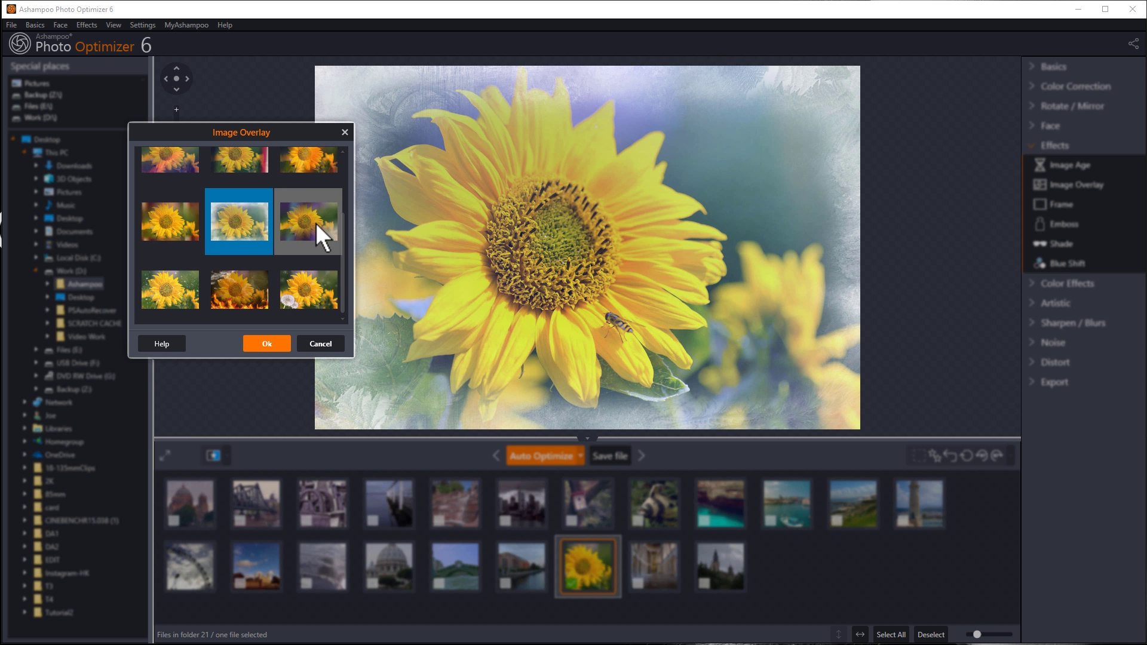
scroll(270, 220, "up", 2)
left_click(248, 182)
left_click(159, 179)
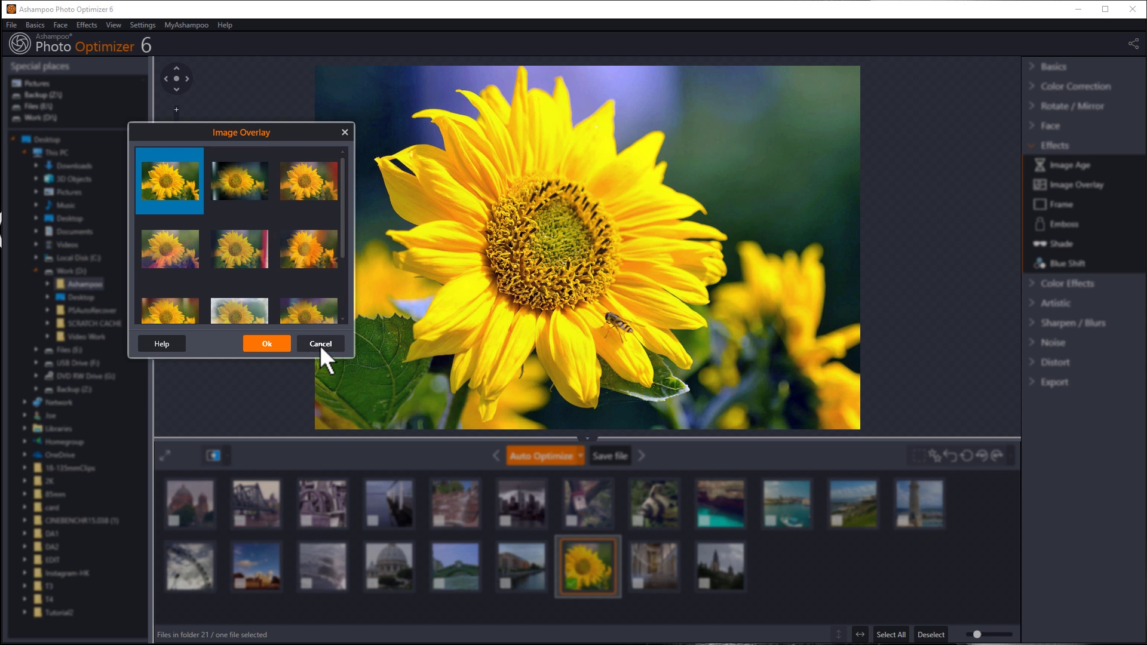
left_click(320, 343)
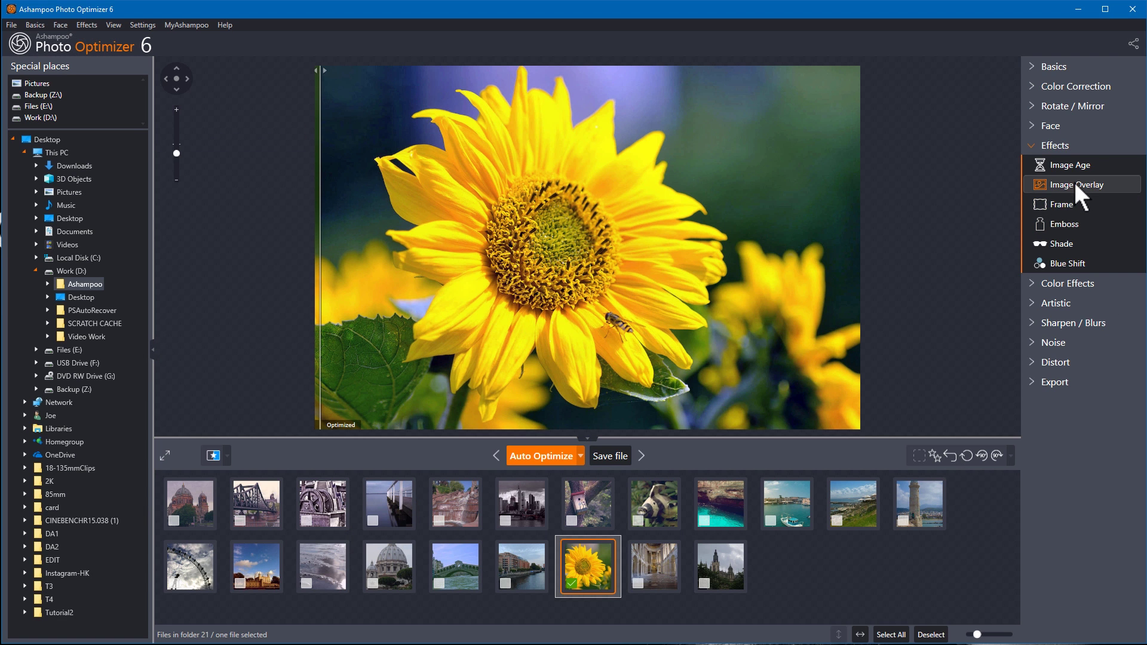
left_click(1054, 207)
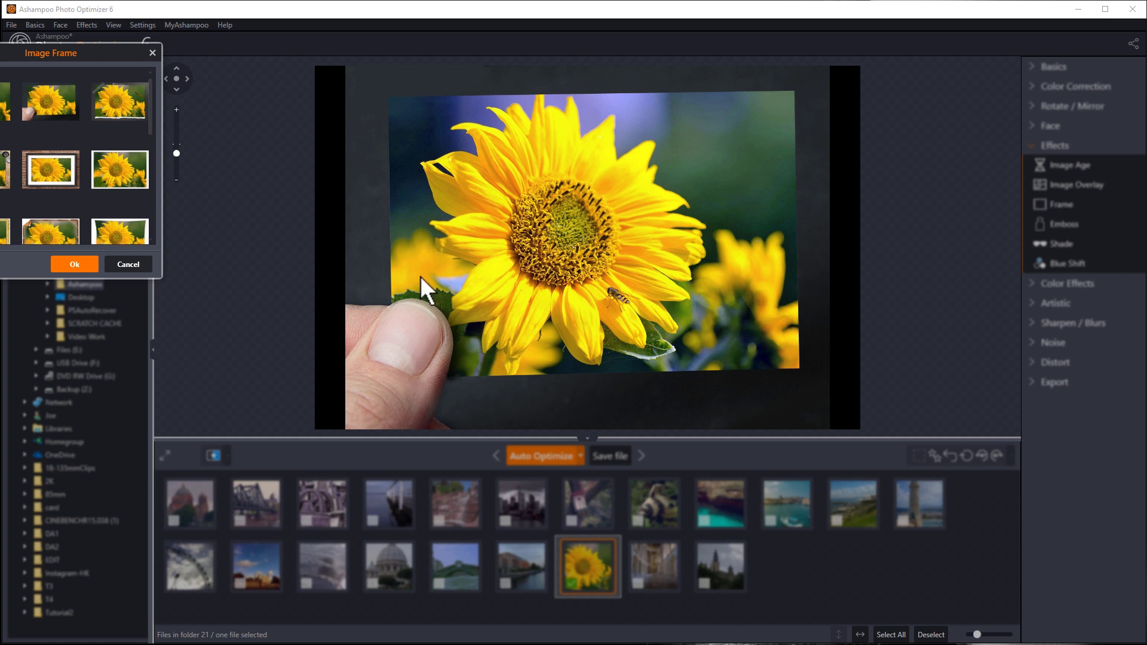
left_click_drag(91, 52, 259, 189)
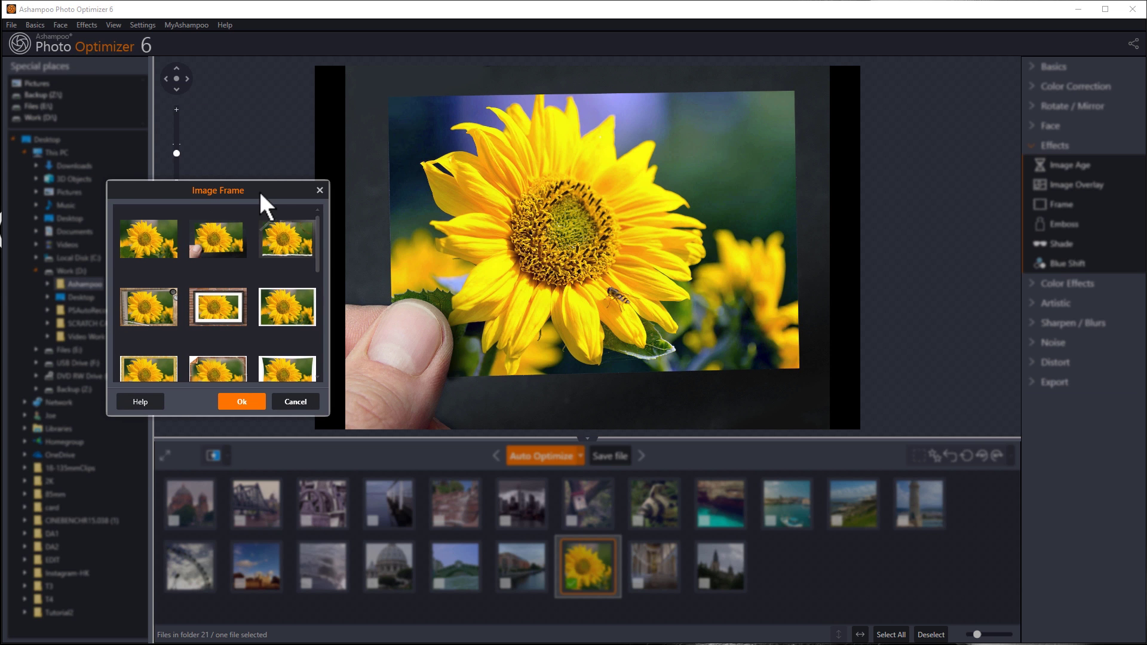
left_click(291, 230)
left_click(282, 304)
scroll(282, 321, "down", 2)
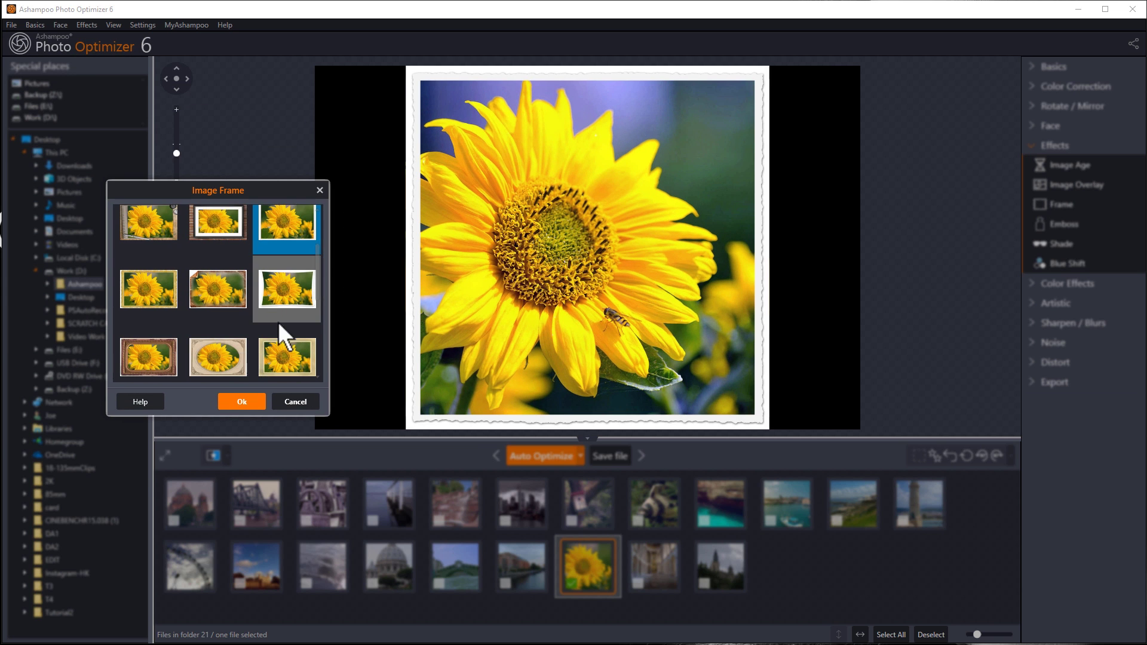
left_click(268, 362)
left_click(210, 360)
left_click(145, 347)
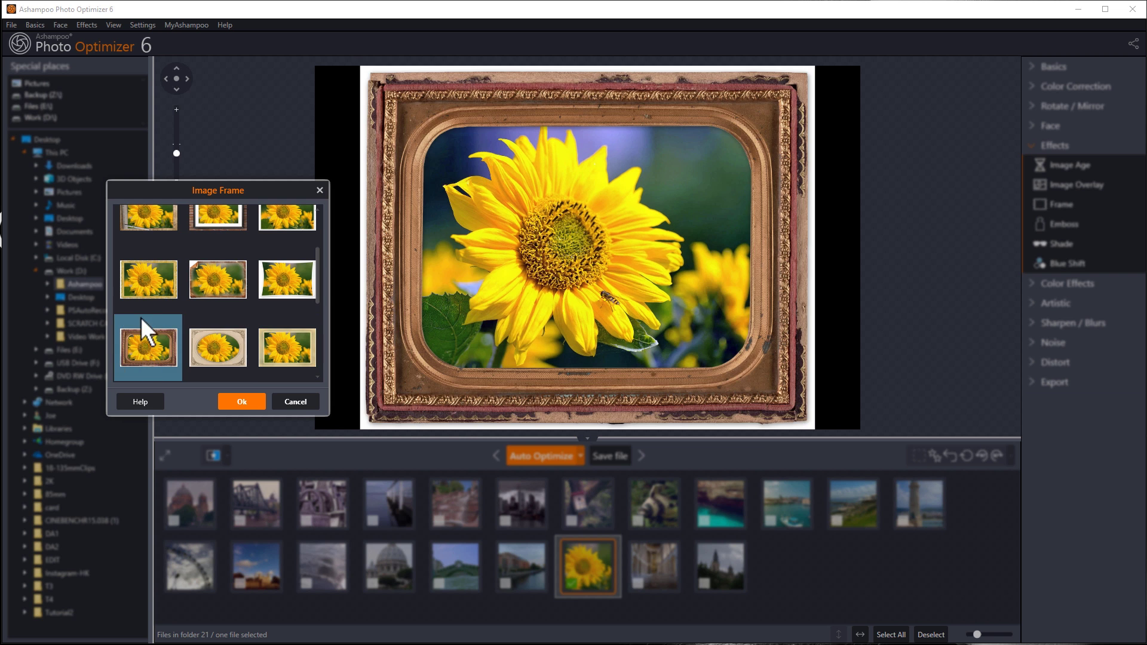
left_click(153, 284)
scroll(159, 284, "up", 1)
scroll(158, 283, "up", 1)
left_click(151, 227)
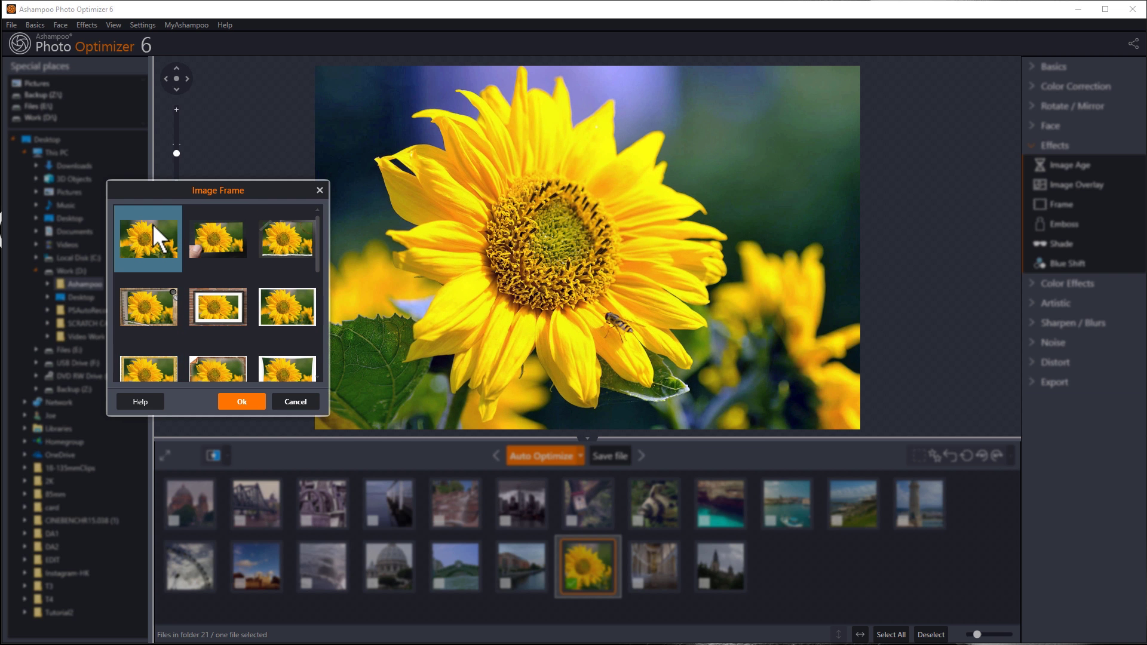
left_click(290, 403)
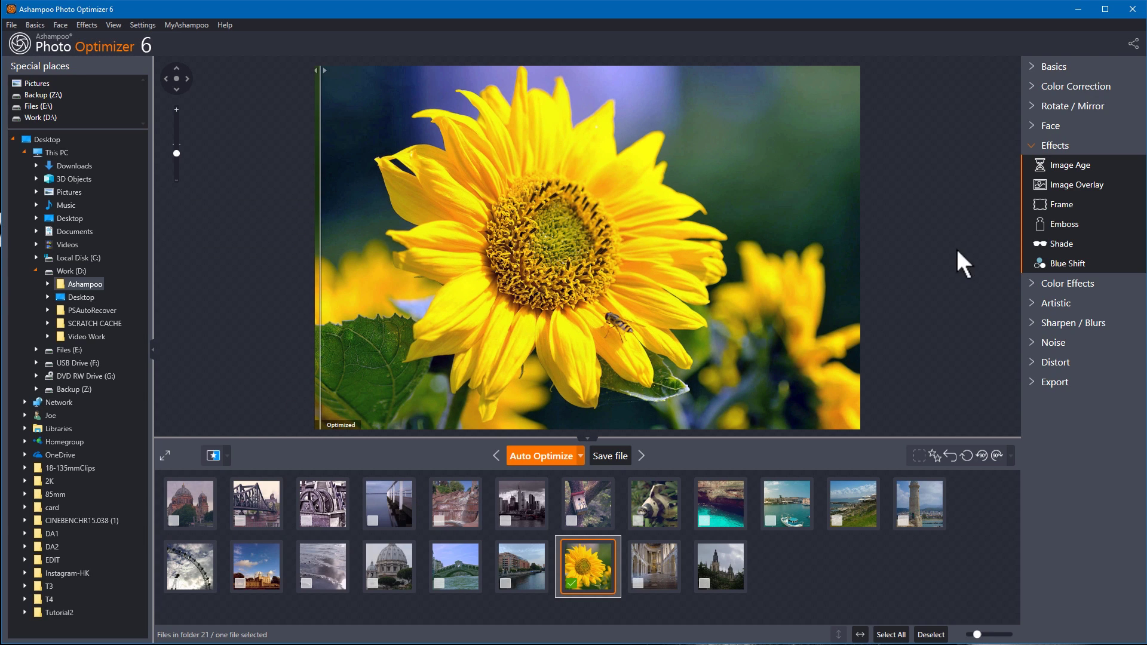
left_click(1066, 224)
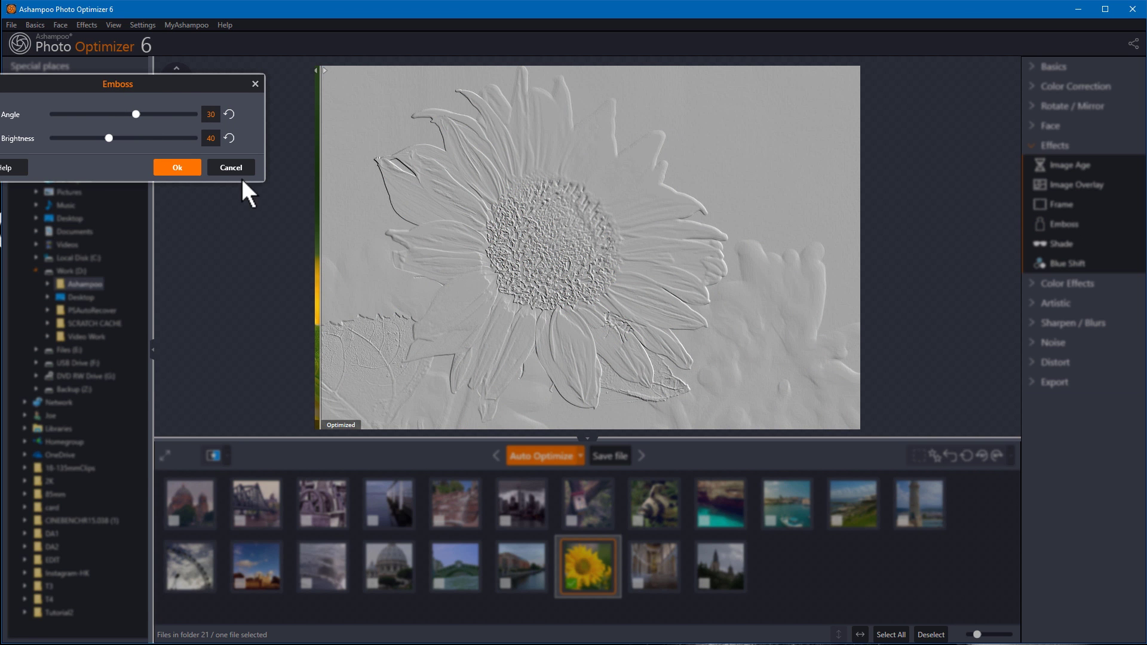
left_click_drag(133, 117, 153, 117)
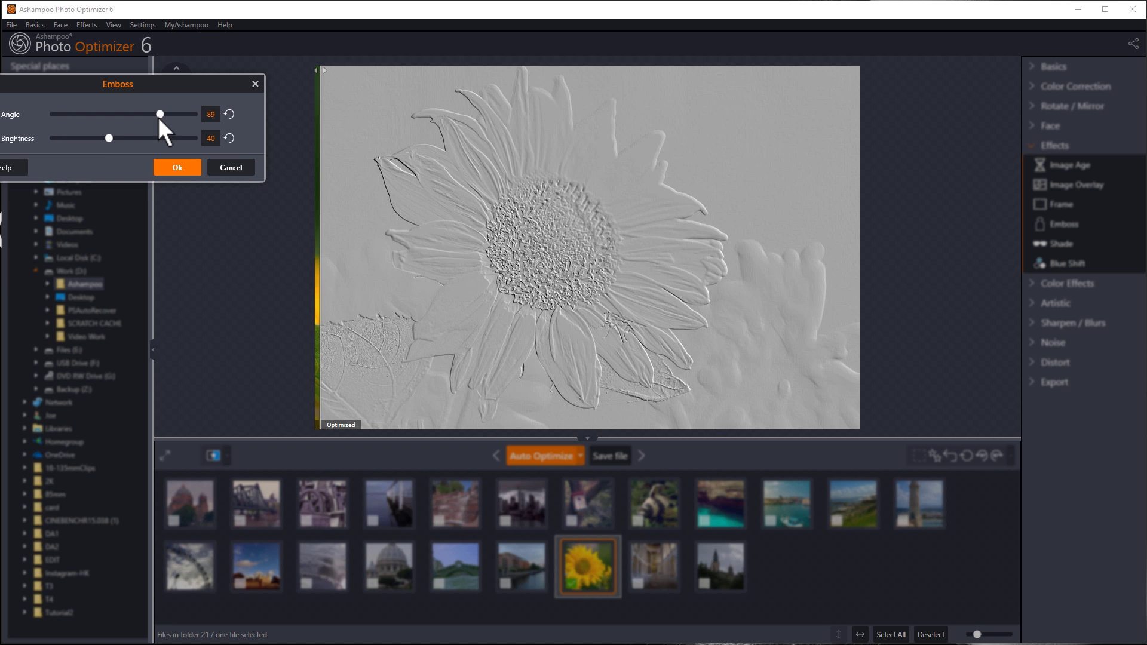
left_click(244, 170)
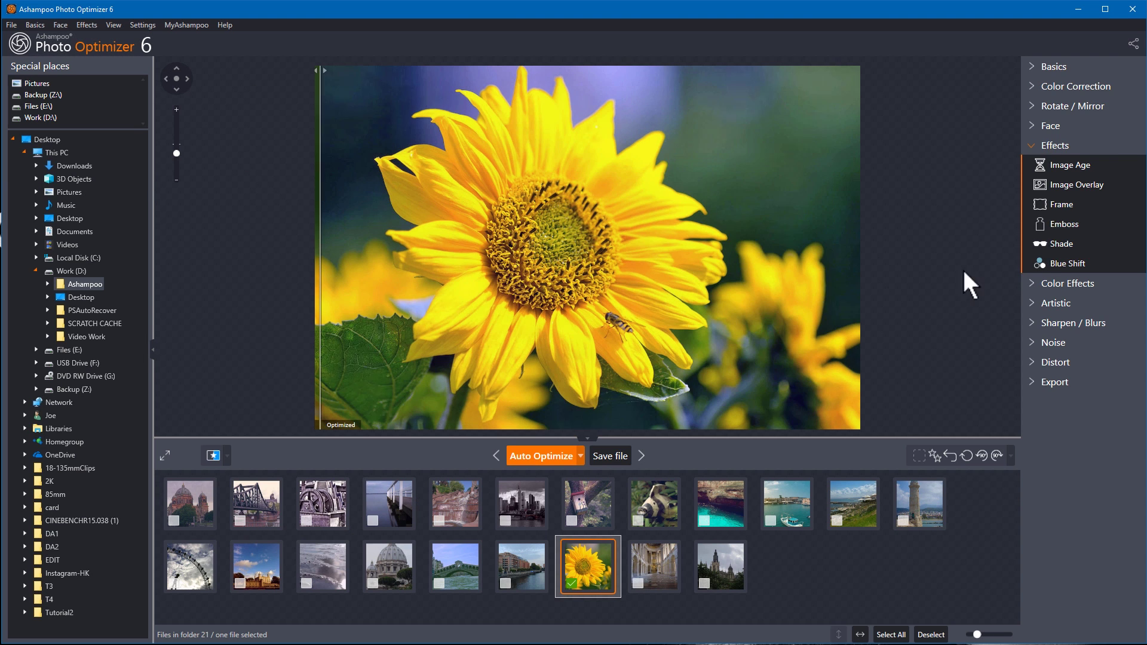
left_click(1052, 245)
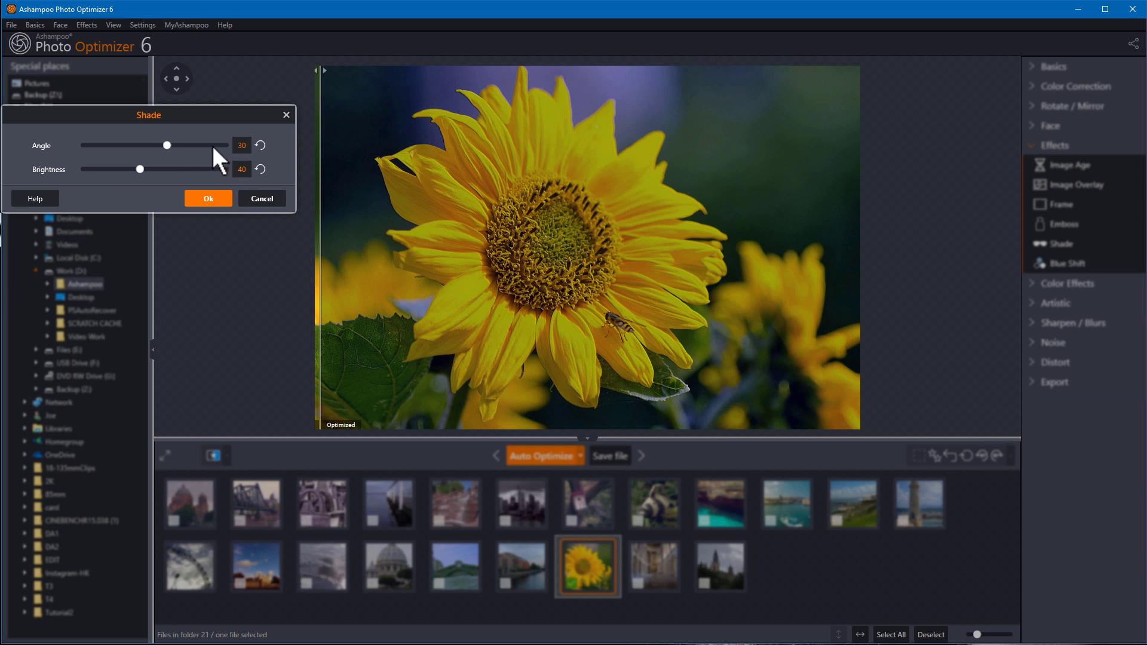
mouse_move(167, 145)
left_mouse_down()
mouse_move(209, 146)
mouse_move(133, 145)
left_mouse_up()
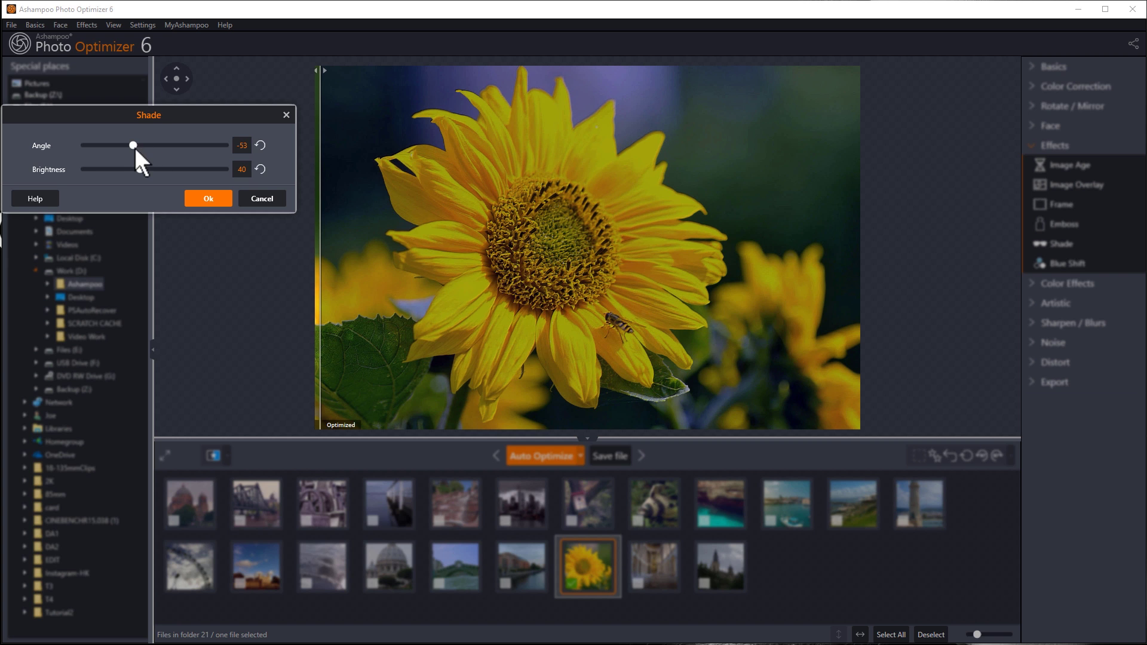
mouse_move(135, 147)
left_mouse_down()
mouse_move(189, 146)
mouse_move(150, 150)
left_mouse_up()
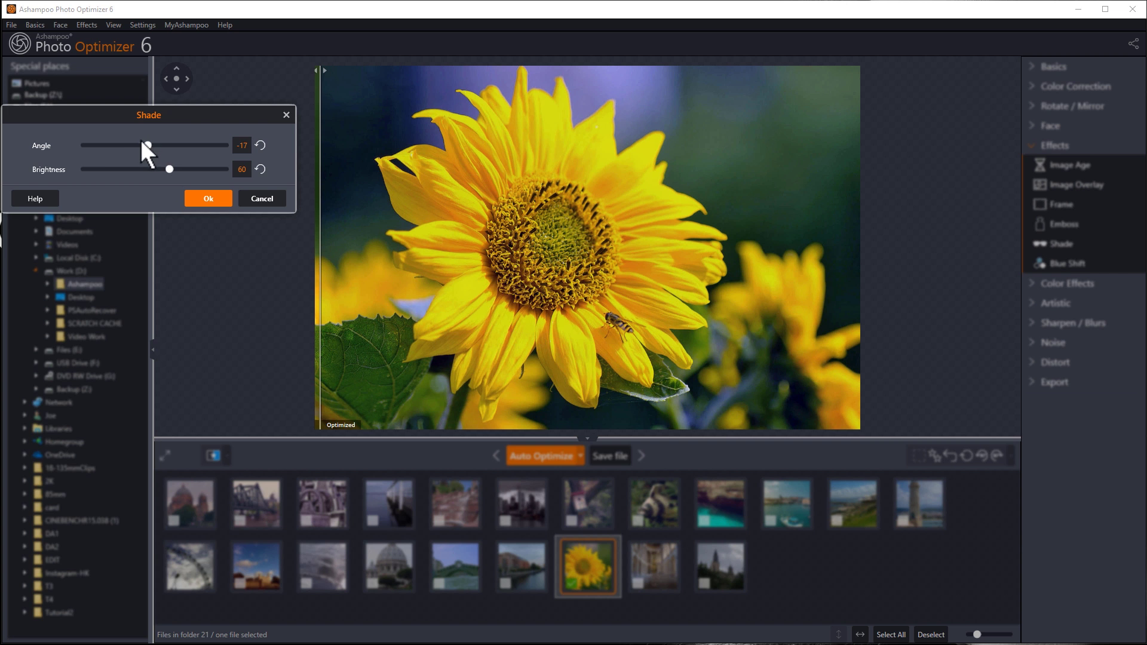
left_click_drag(146, 147, 181, 147)
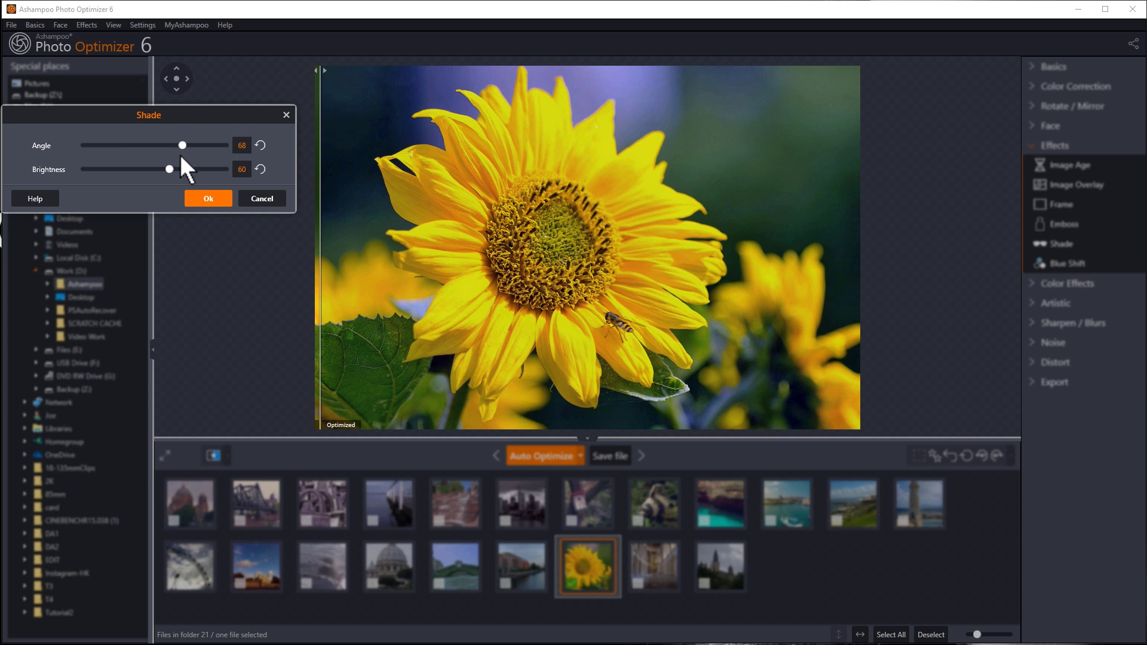
left_click(261, 199)
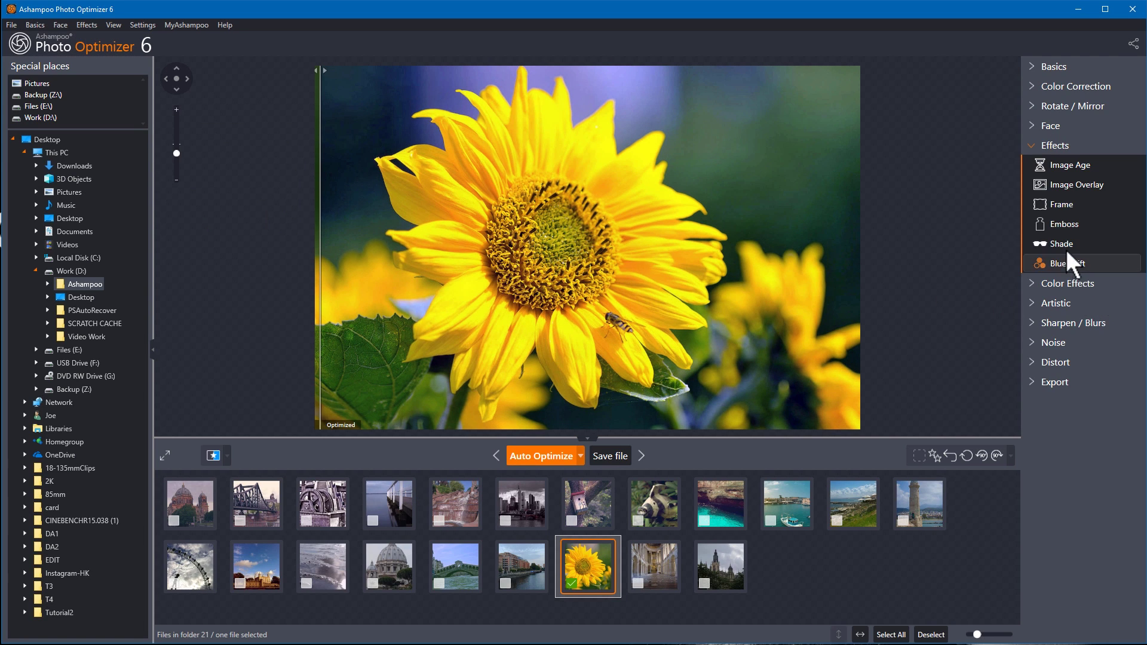
left_click(1075, 265)
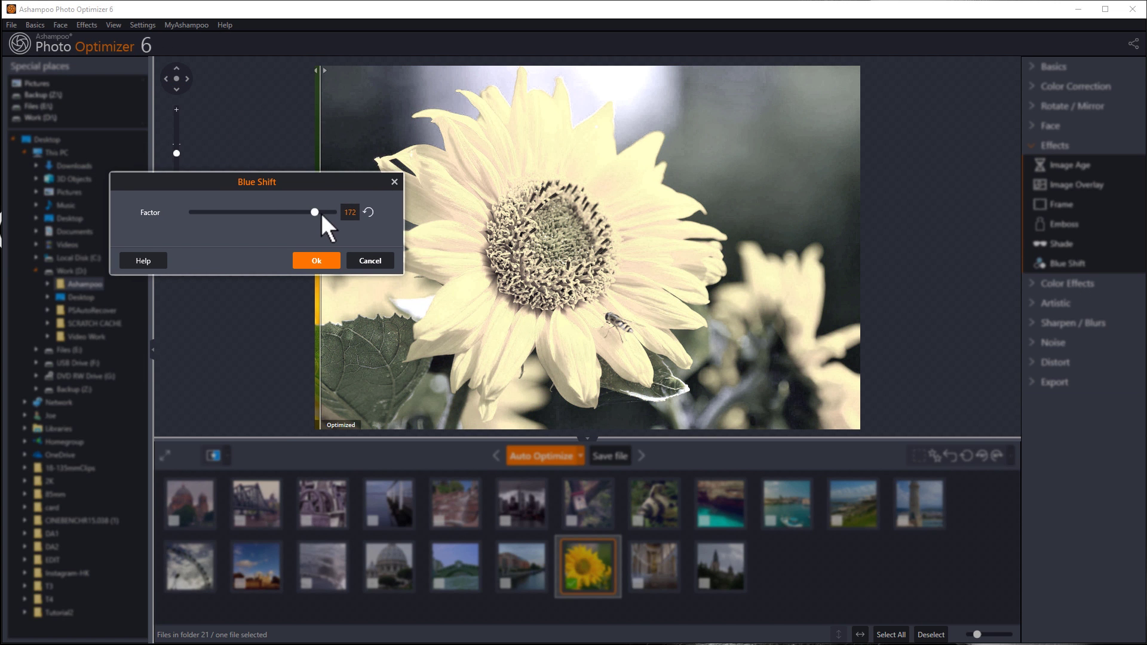
left_click_drag(322, 216, 249, 218)
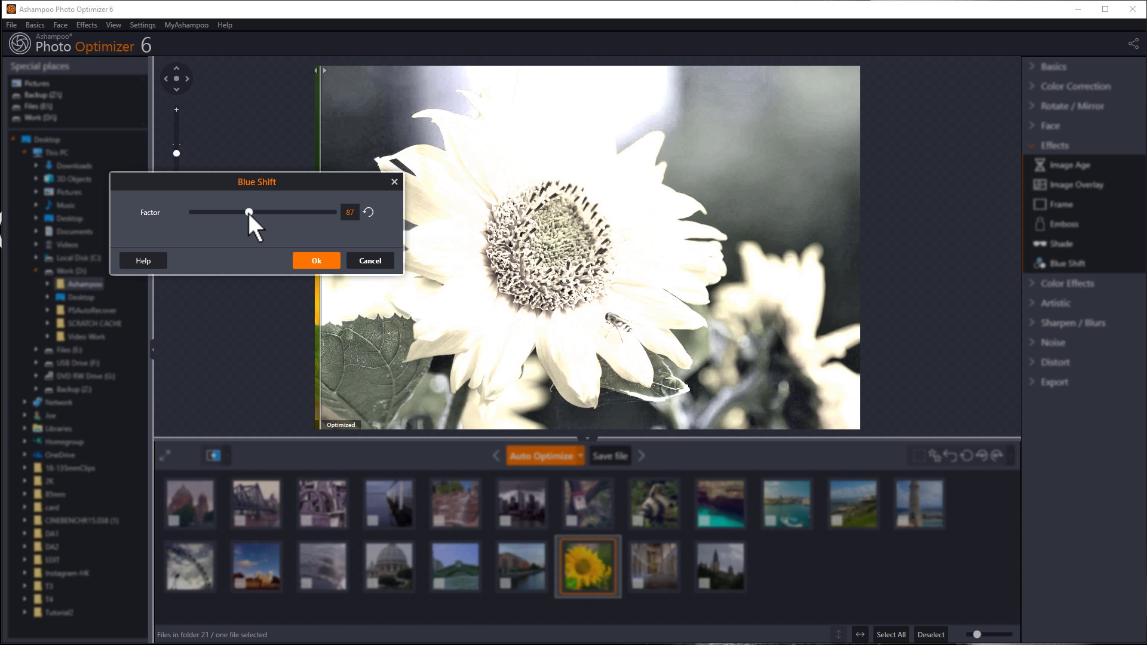
Cancel Blue Shift and preview the Sepia, Greyscale, Invert and Threshold colour effects.
left_click(371, 262)
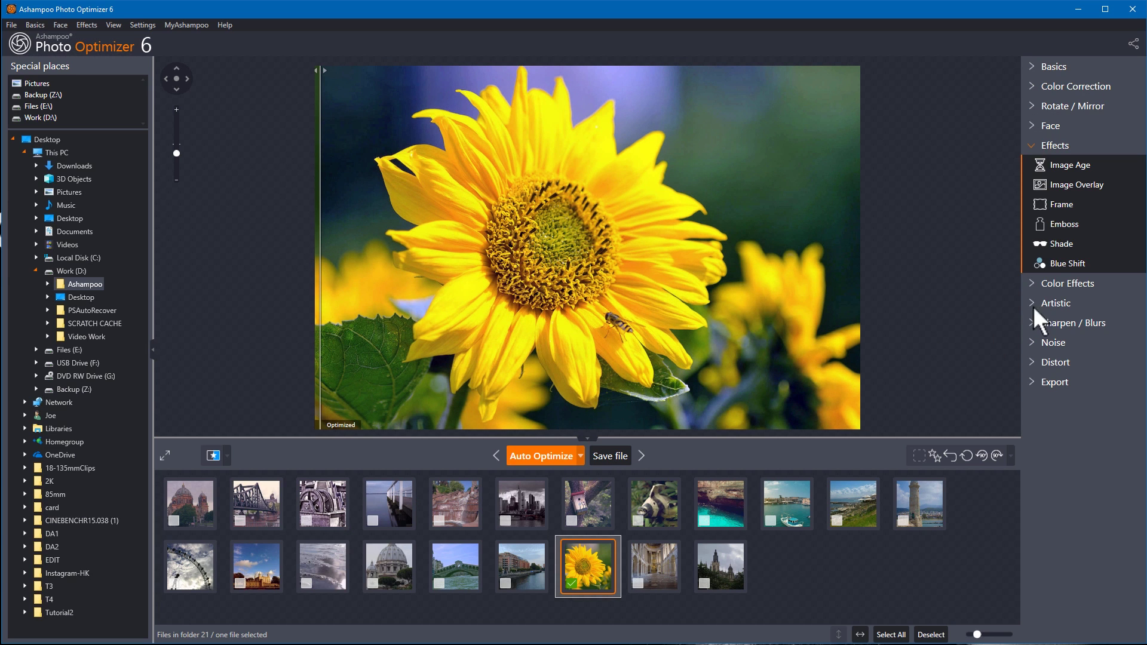
left_click(1039, 147)
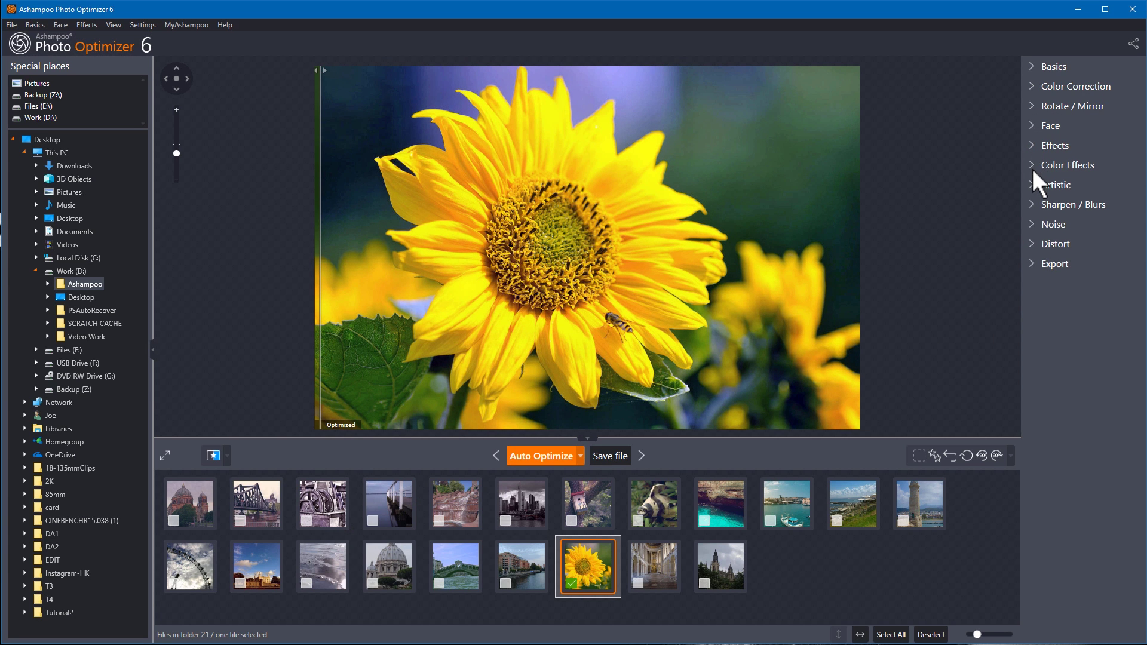
left_click(1034, 168)
left_click(1054, 186)
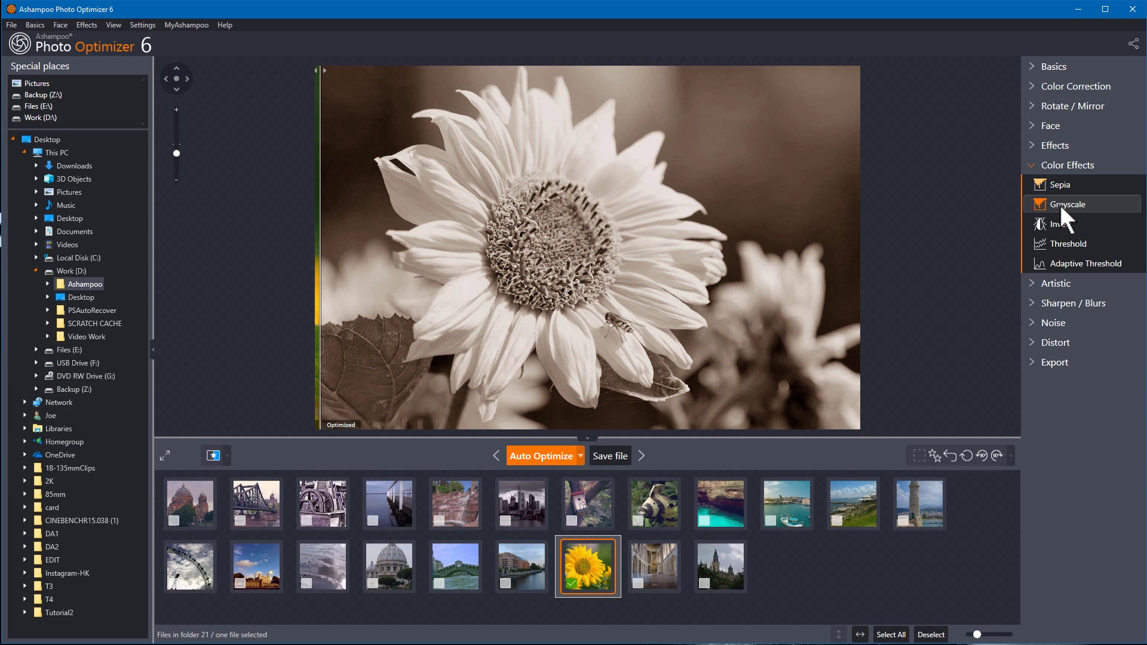
left_click(1060, 202)
left_click(1063, 224)
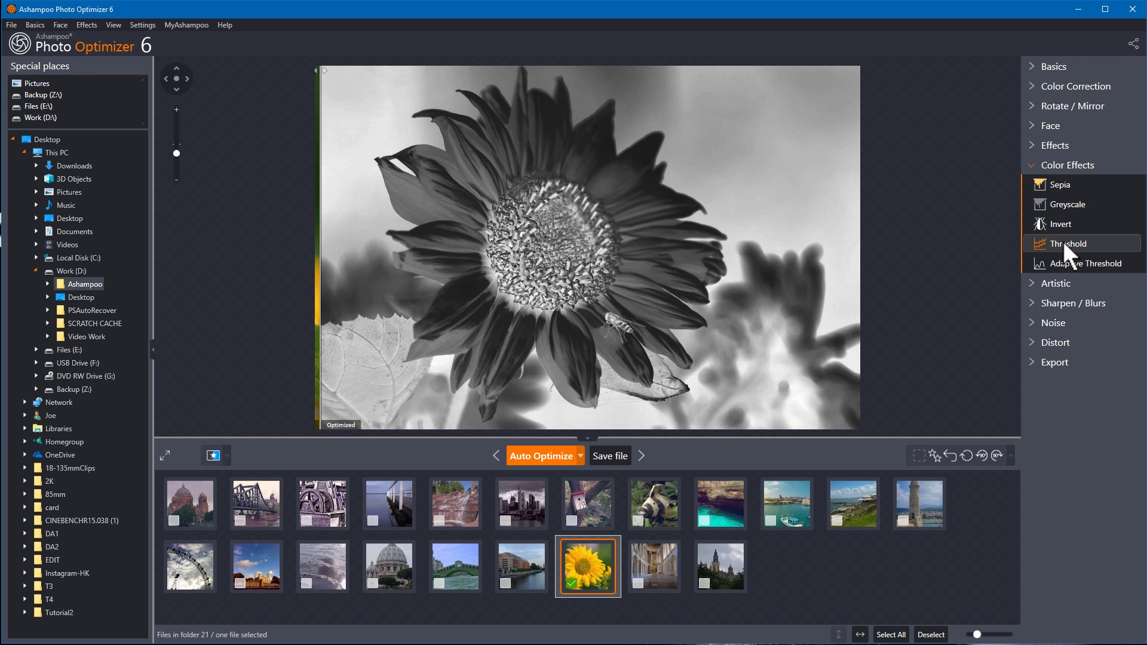
left_click(1064, 242)
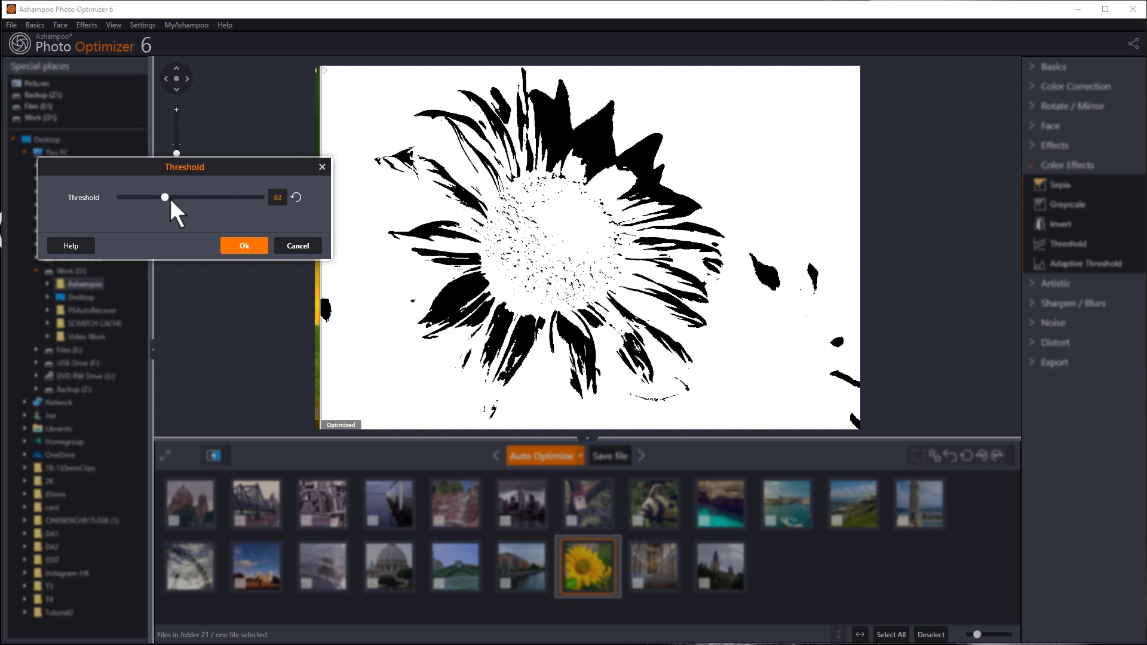
Raise and accept the threshold level, then undo three times to the original photo.
left_click_drag(169, 197, 189, 203)
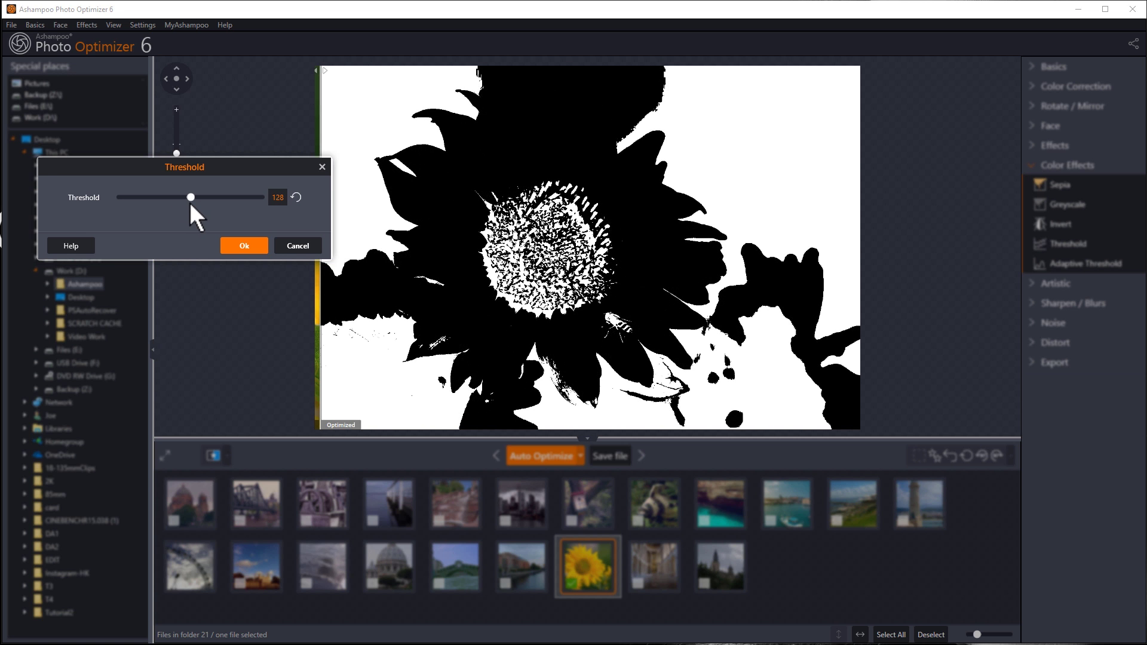
left_click(248, 242)
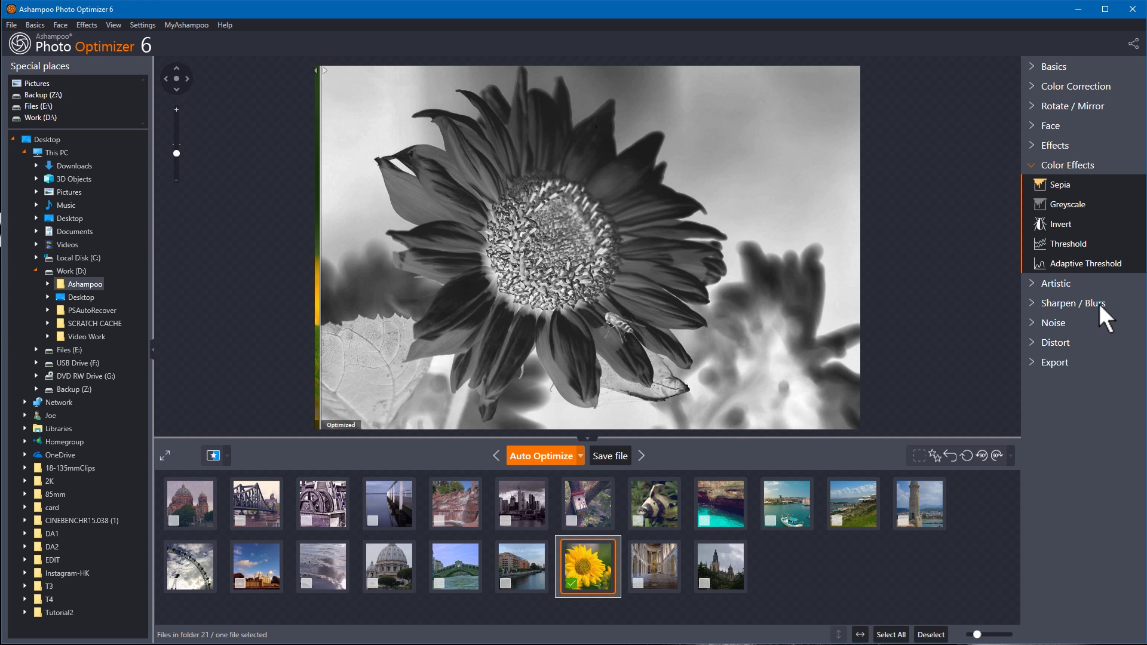
left_click(957, 455)
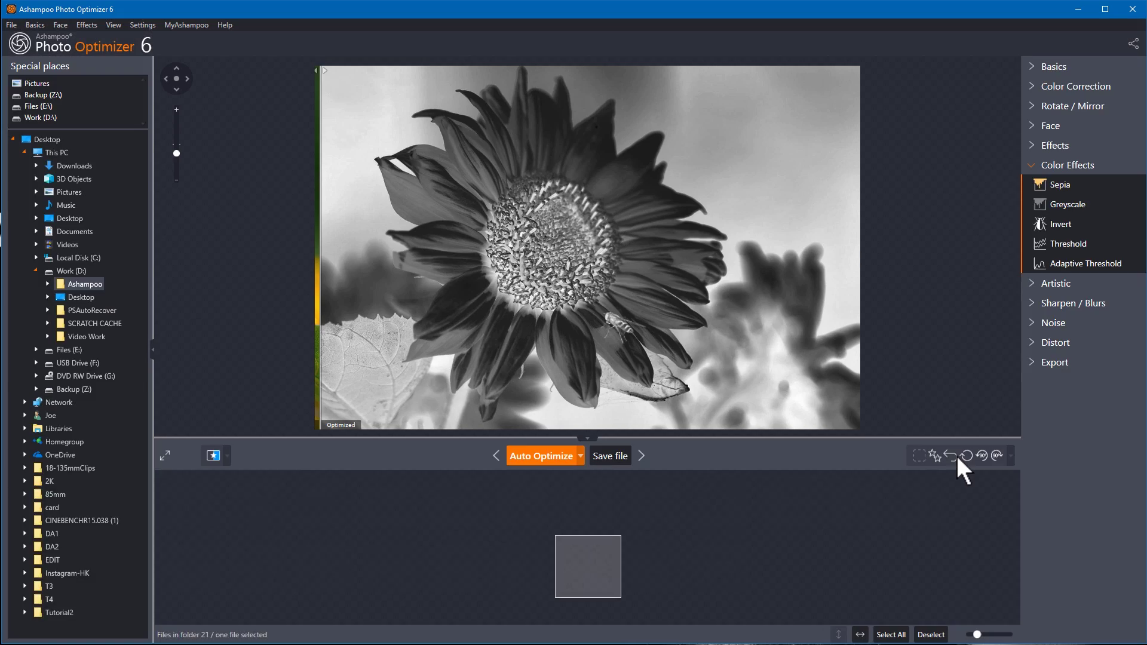
left_click(957, 456)
left_click(956, 454)
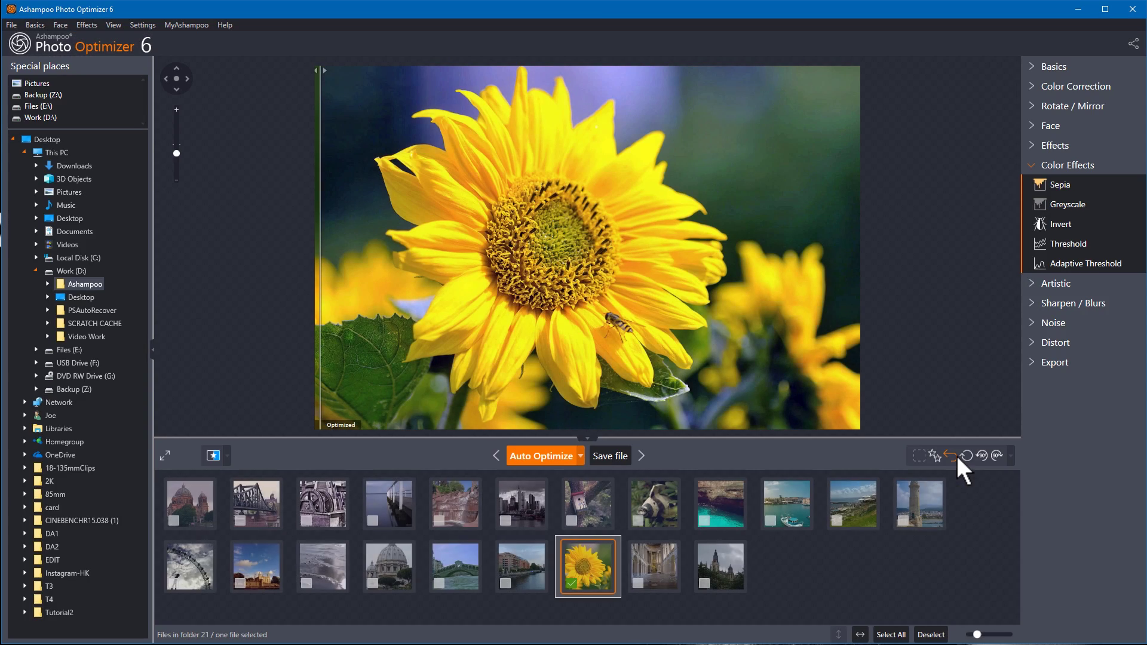
left_click(1067, 264)
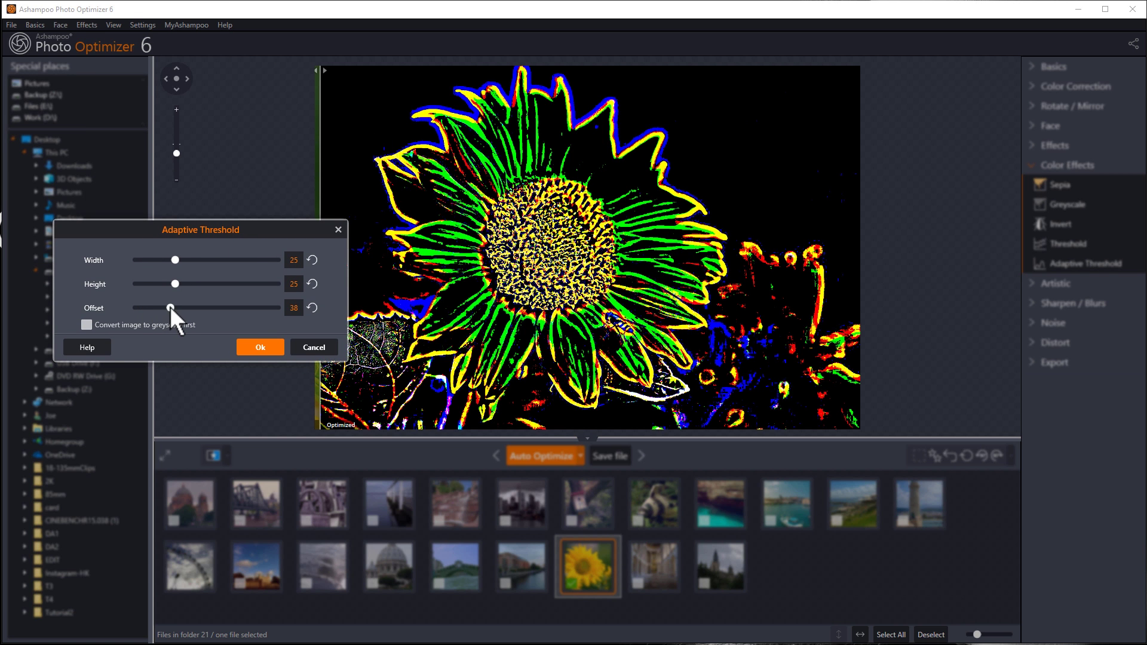
left_click_drag(169, 308, 136, 307)
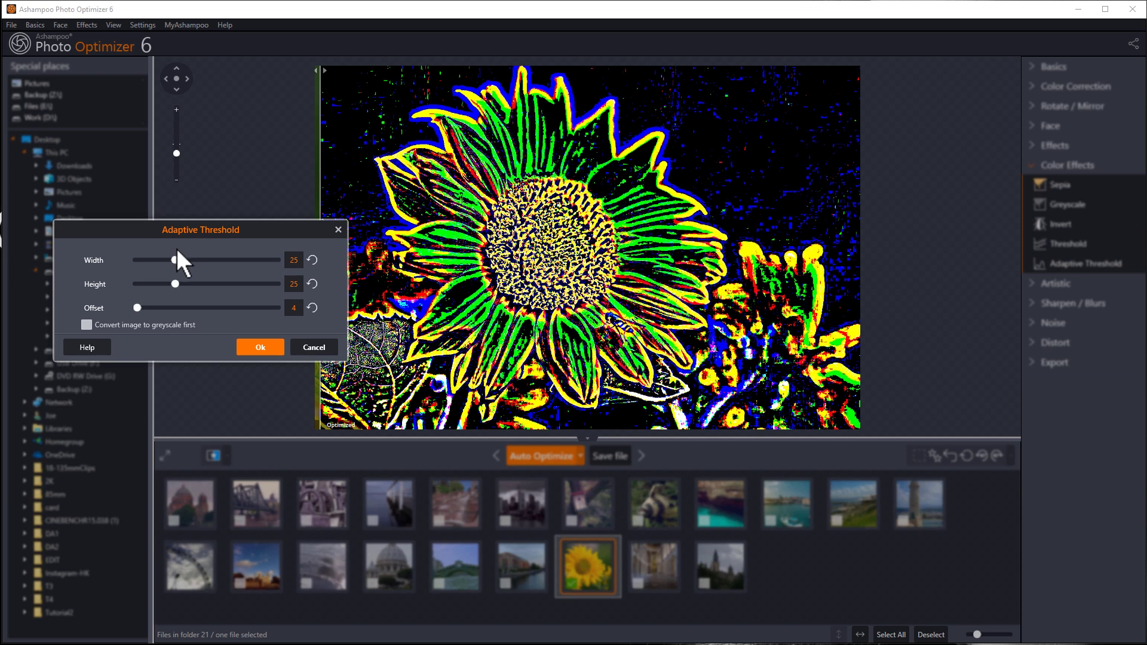
left_click_drag(181, 260, 212, 262)
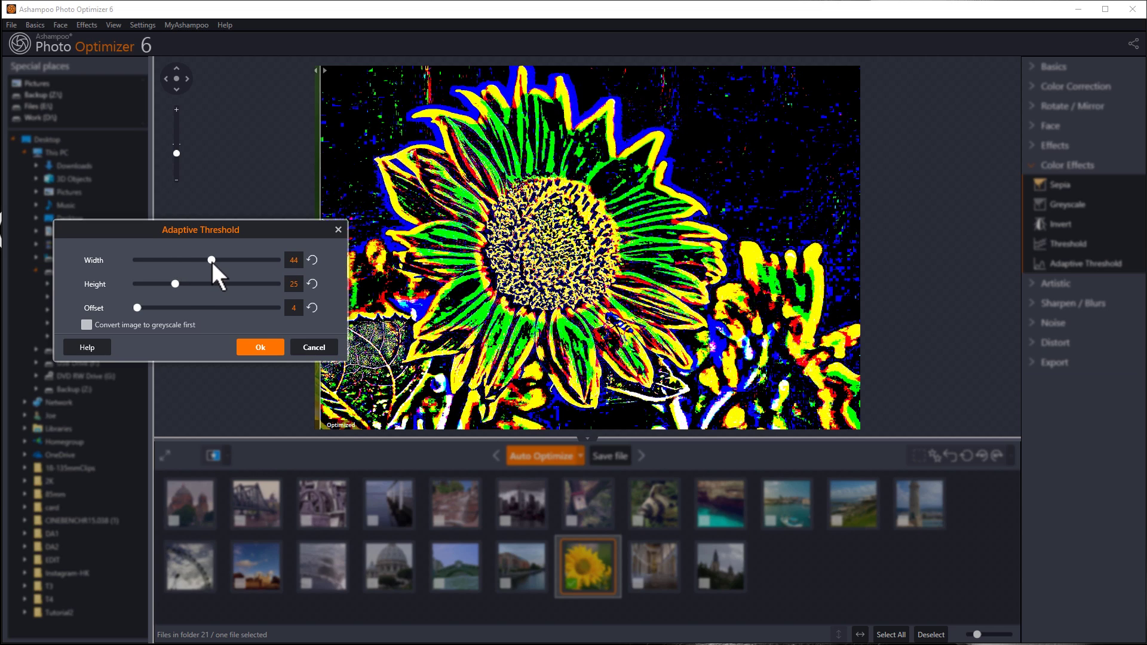
left_click(318, 347)
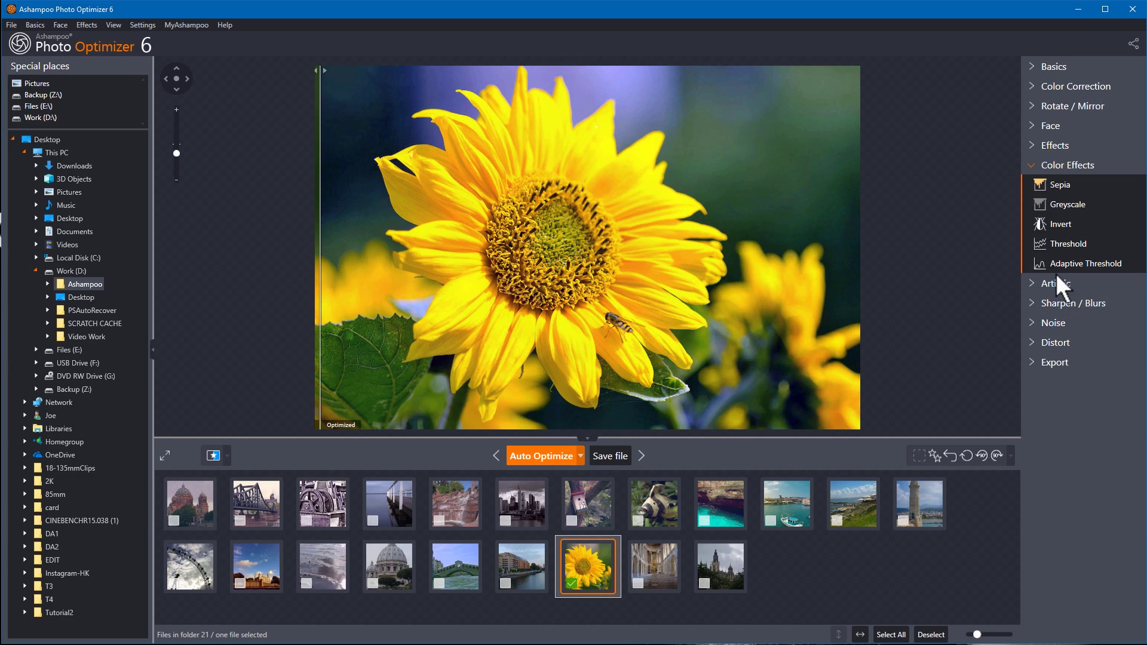
left_click(1032, 164)
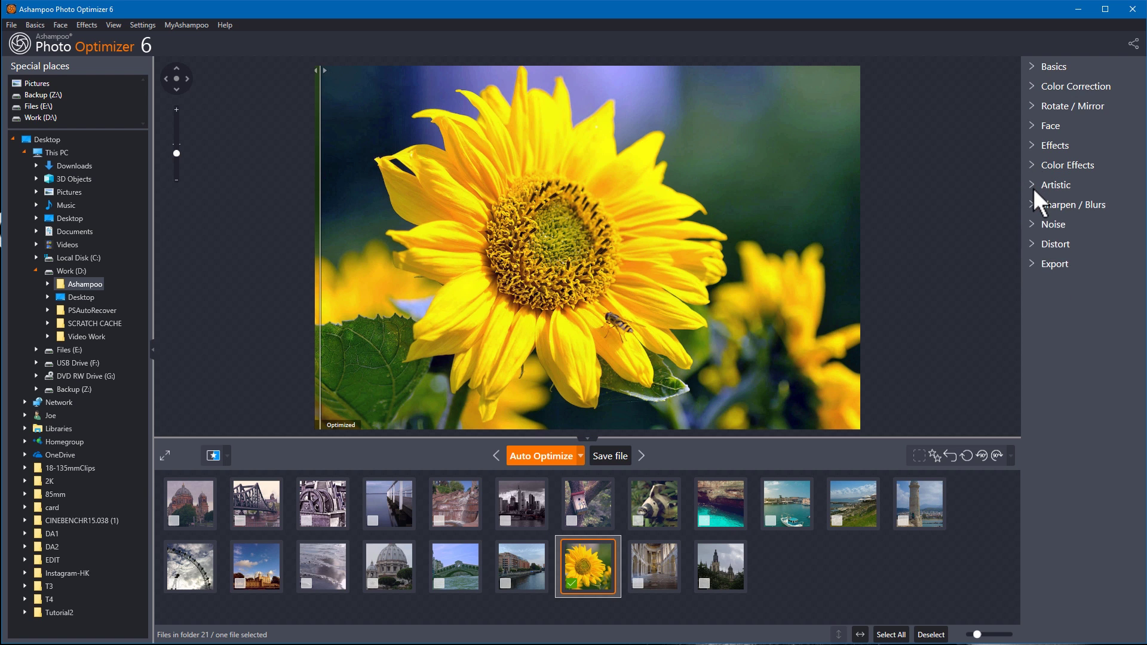
Preview and dismiss Oilpaint at strength 6, then preview Charcoal at strength 7.
left_click(1033, 184)
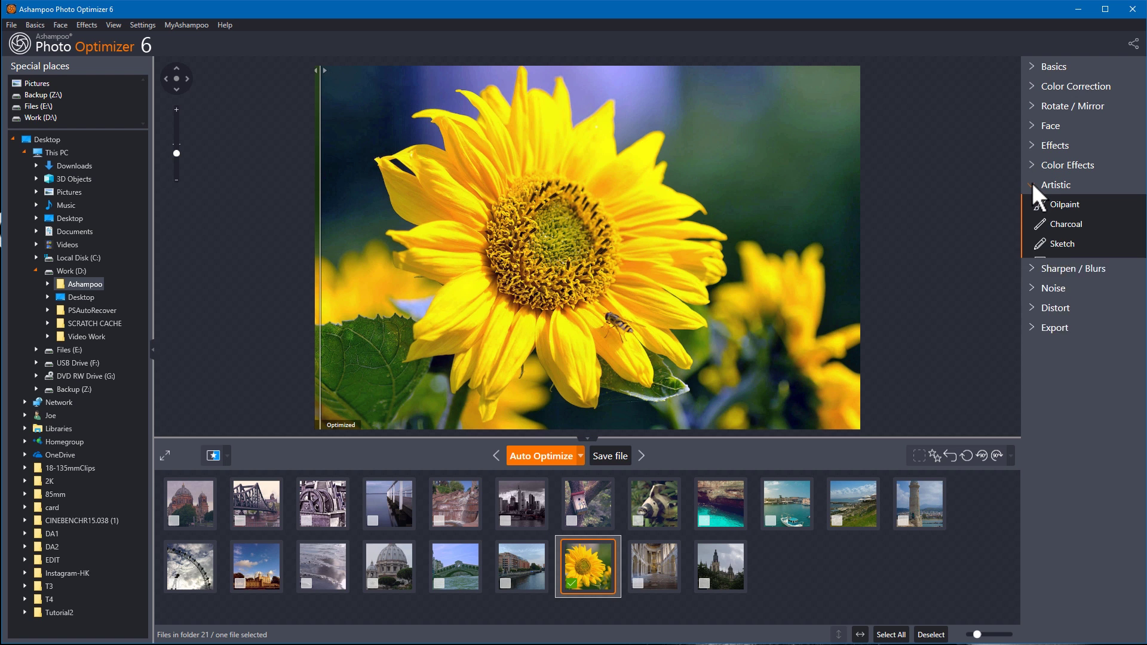
left_click(1072, 206)
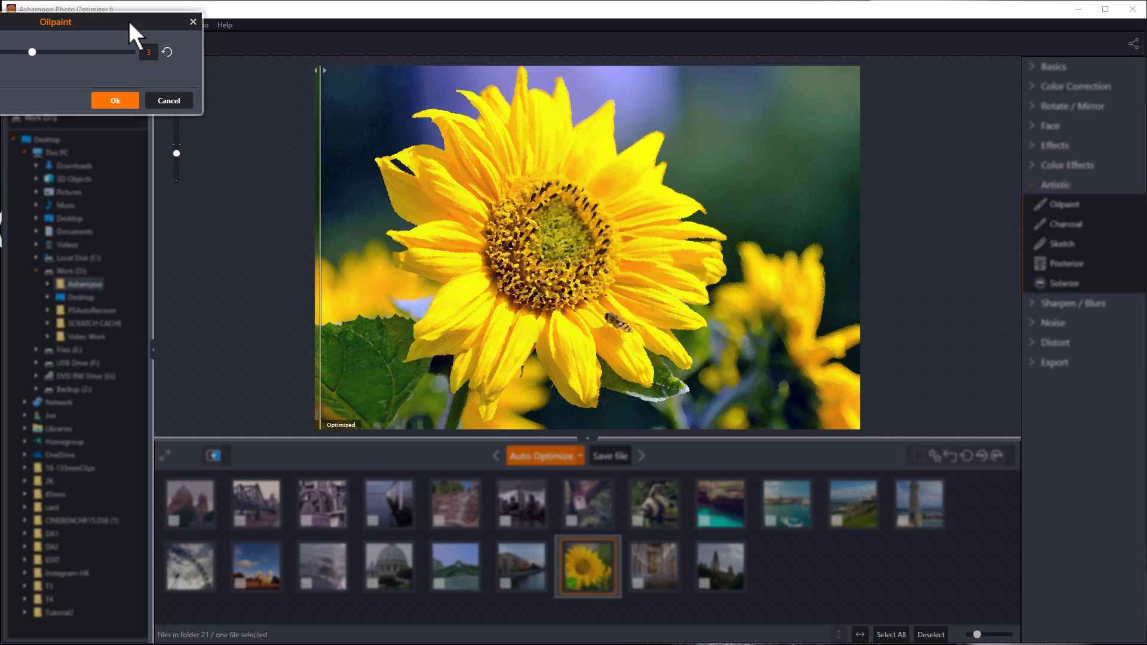
left_click_drag(129, 19, 253, 161)
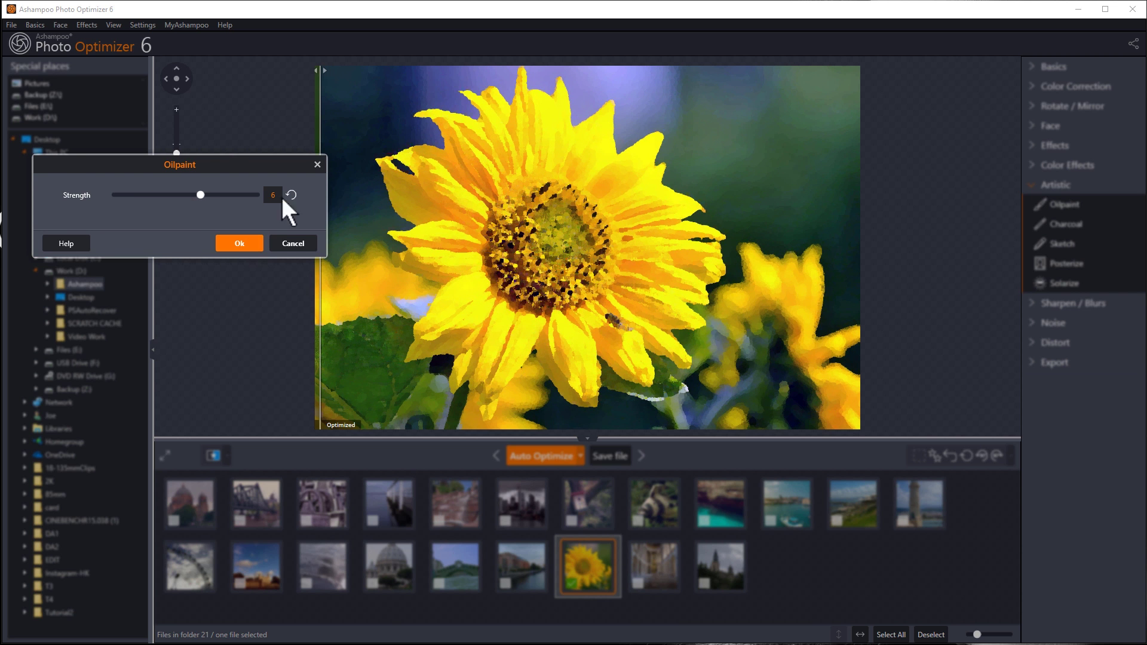
left_click(296, 248)
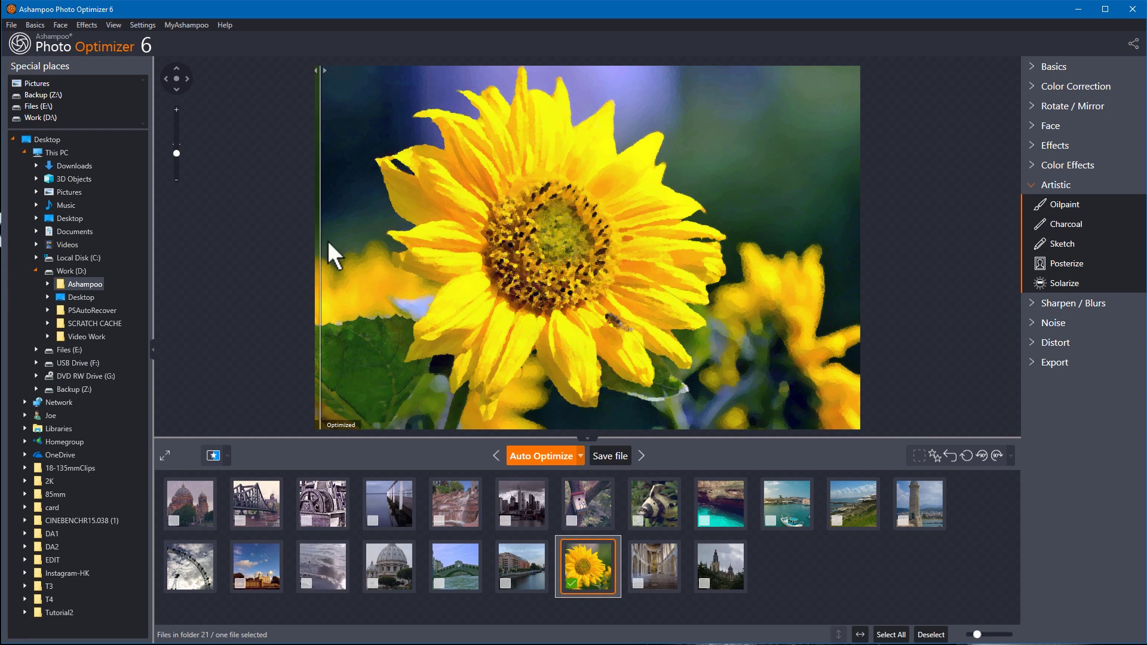
left_click(1064, 226)
left_click_drag(171, 55, 178, 56)
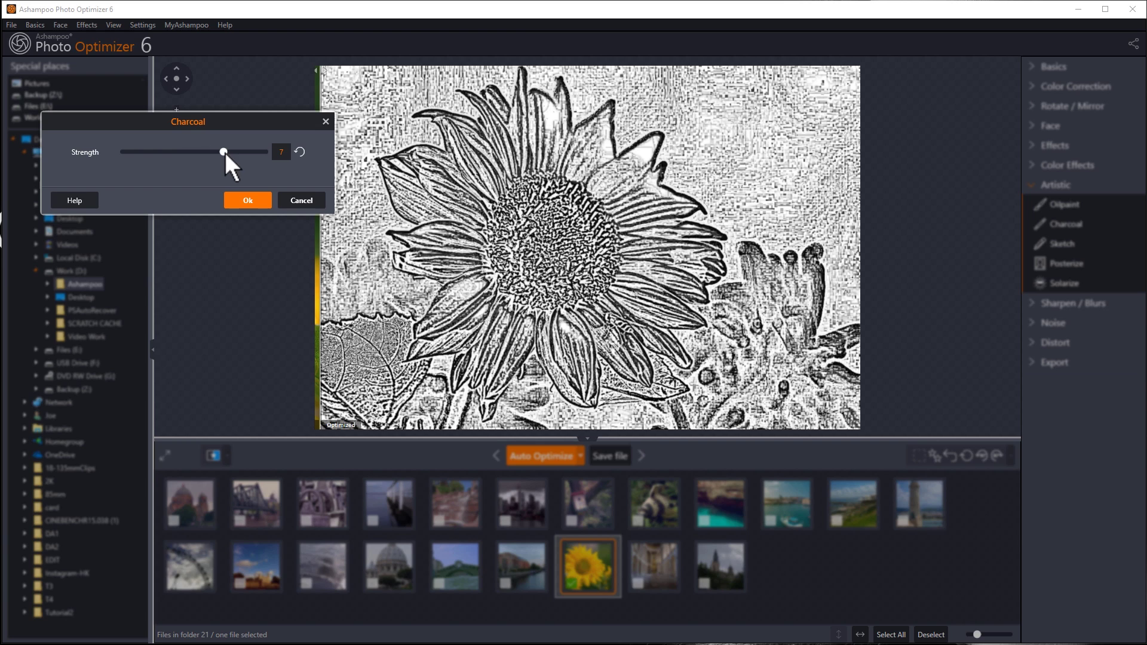
Dismiss the Charcoal preview, then preview a greyscale Sketch and cancel it.
left_click(298, 195)
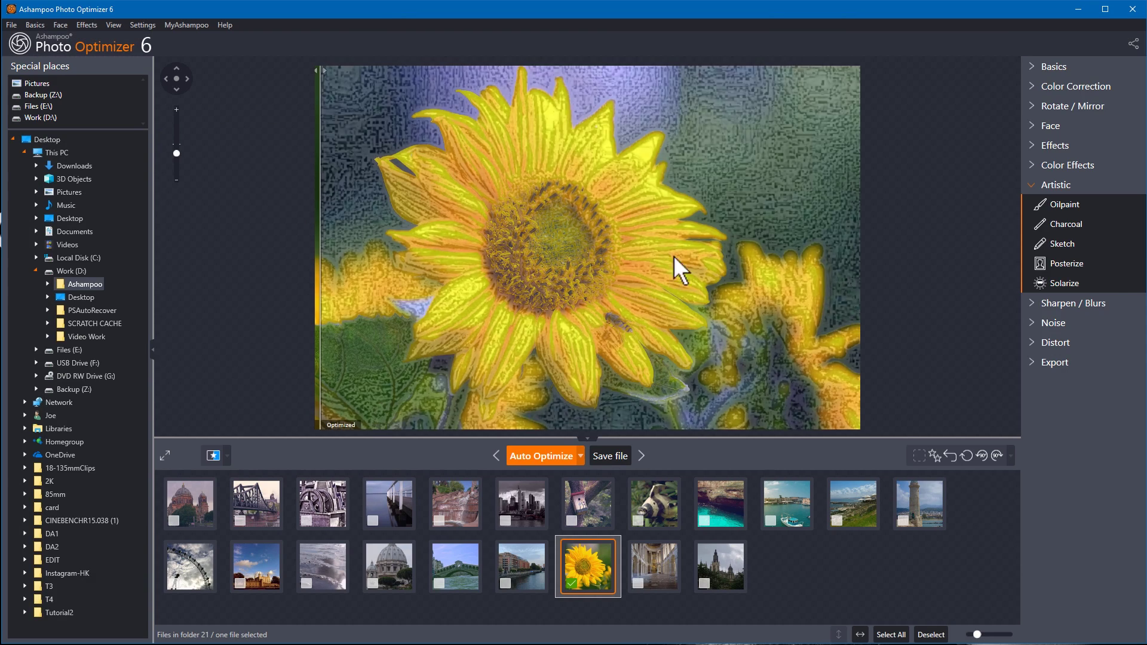
left_click(1076, 247)
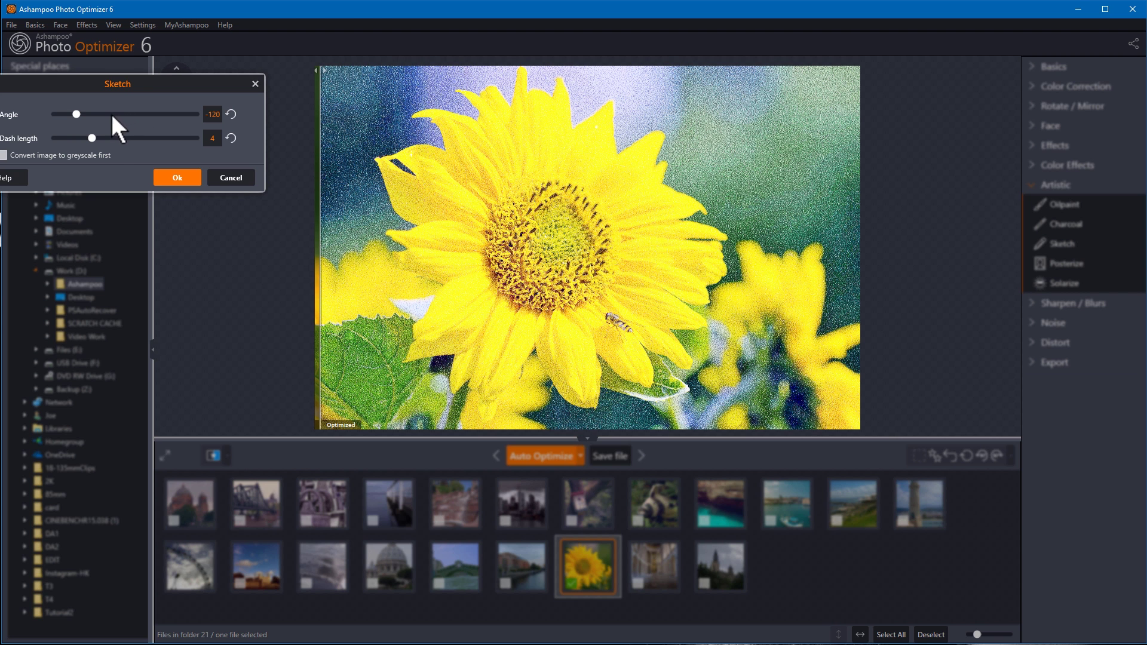
left_click(4, 156)
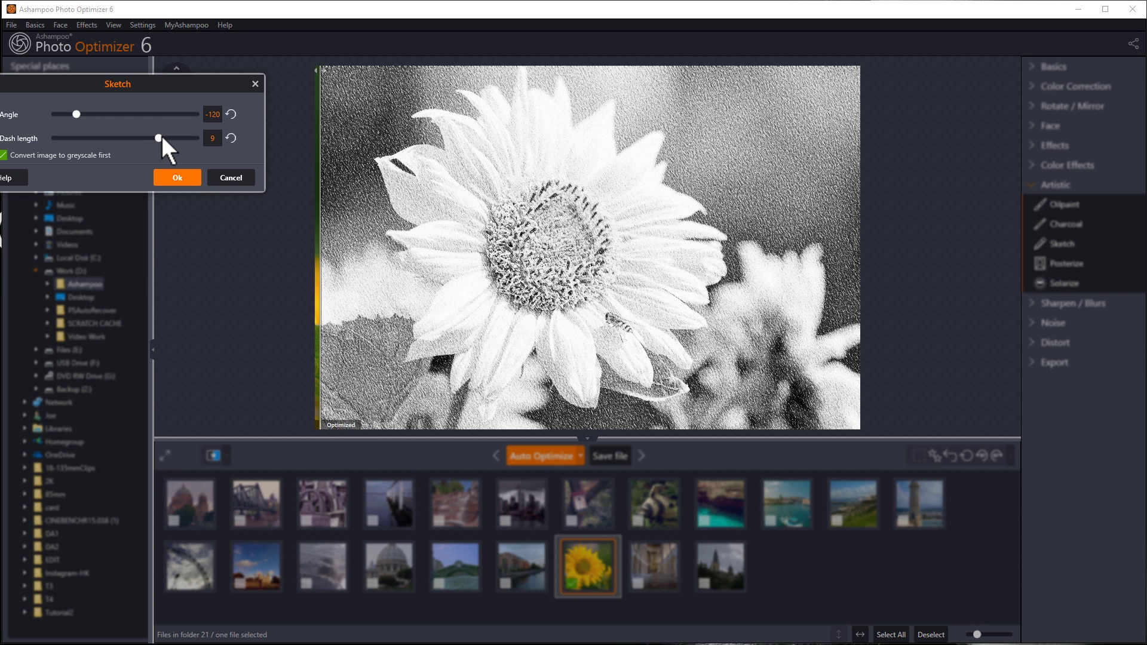
left_click(234, 178)
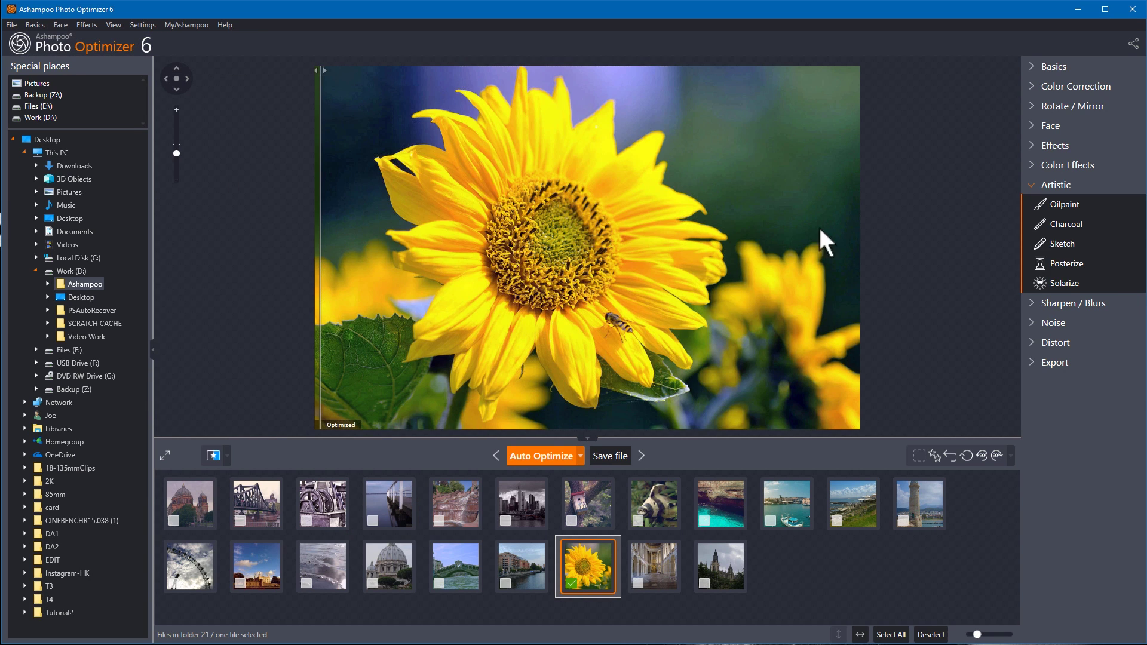
left_click(1066, 263)
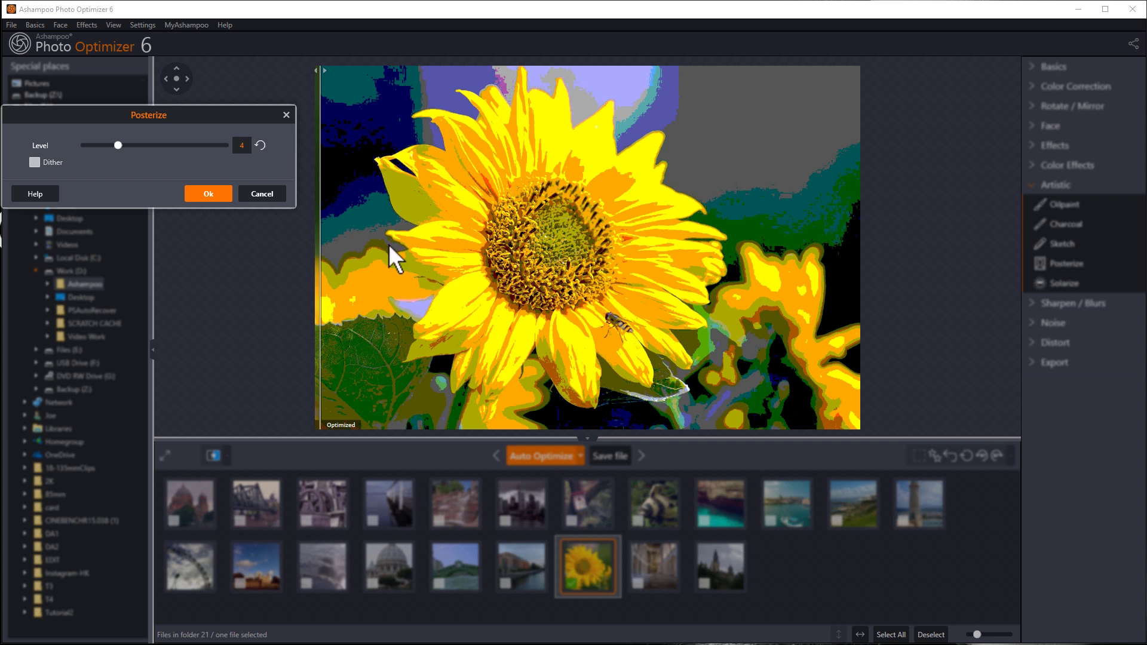
left_click(263, 194)
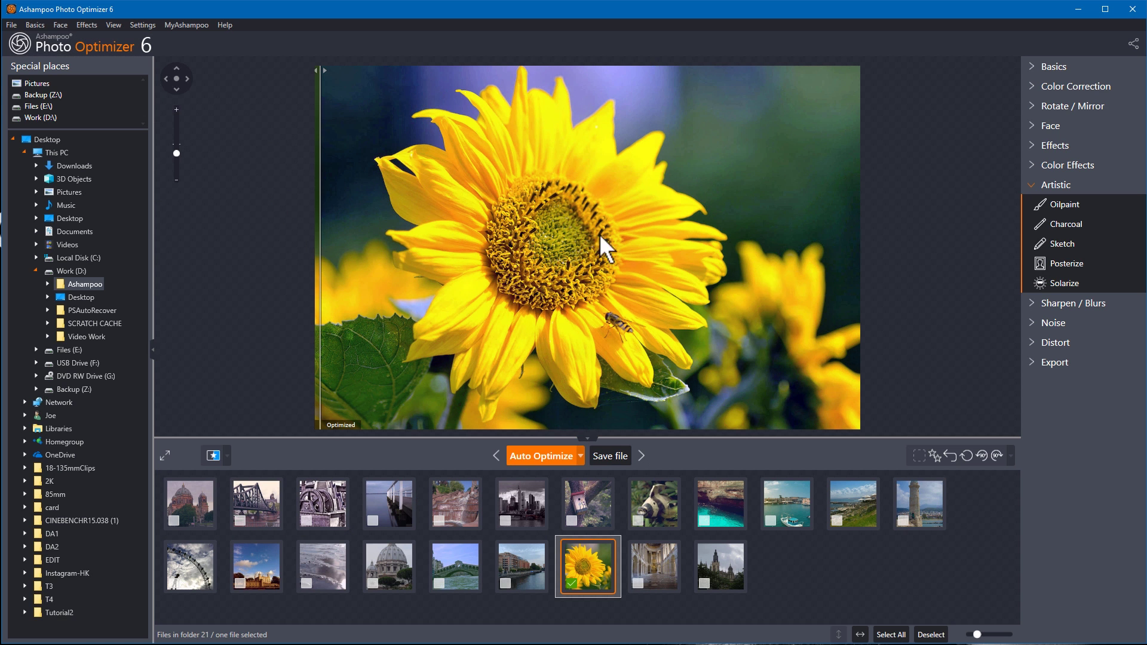
left_click(1050, 281)
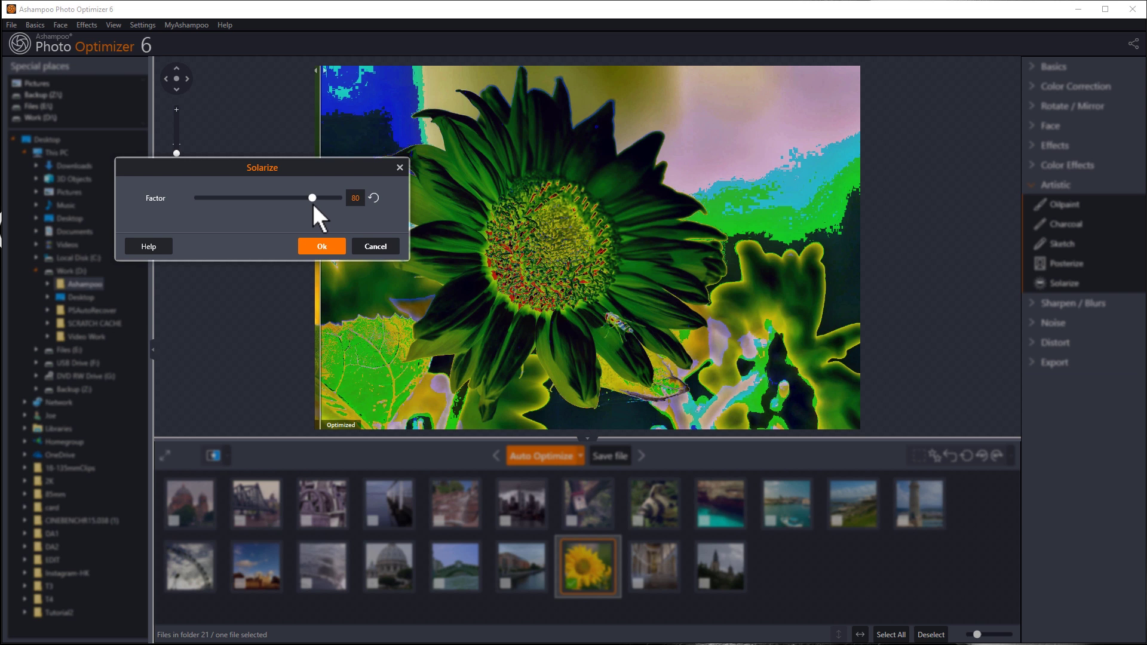
left_click_drag(313, 204, 181, 194)
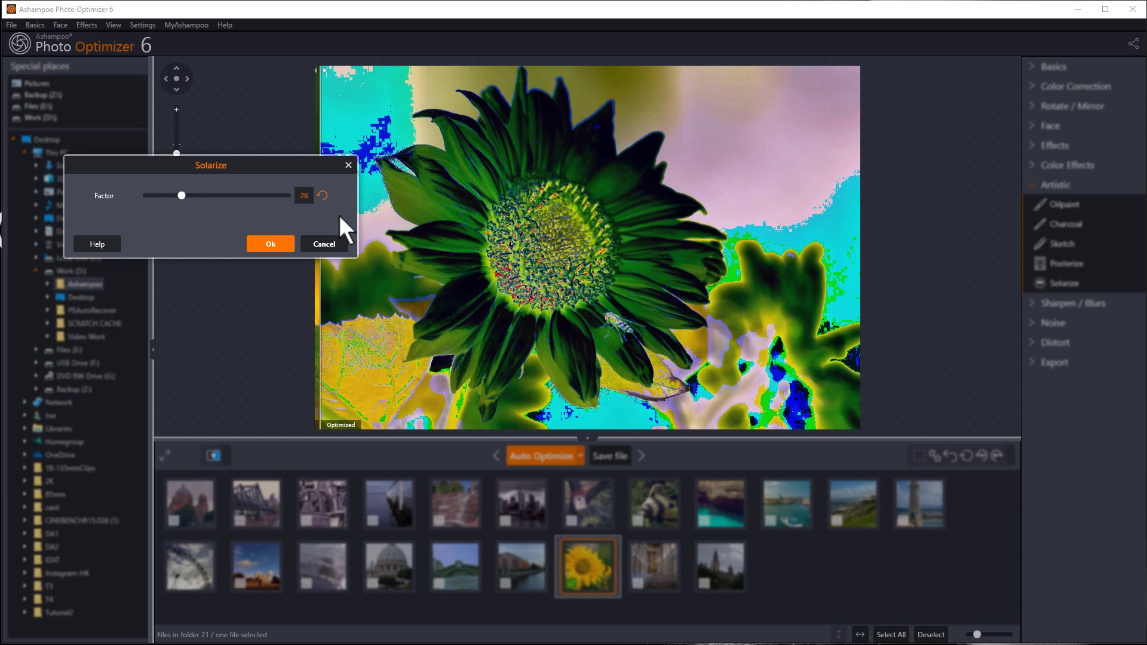
left_click(317, 241)
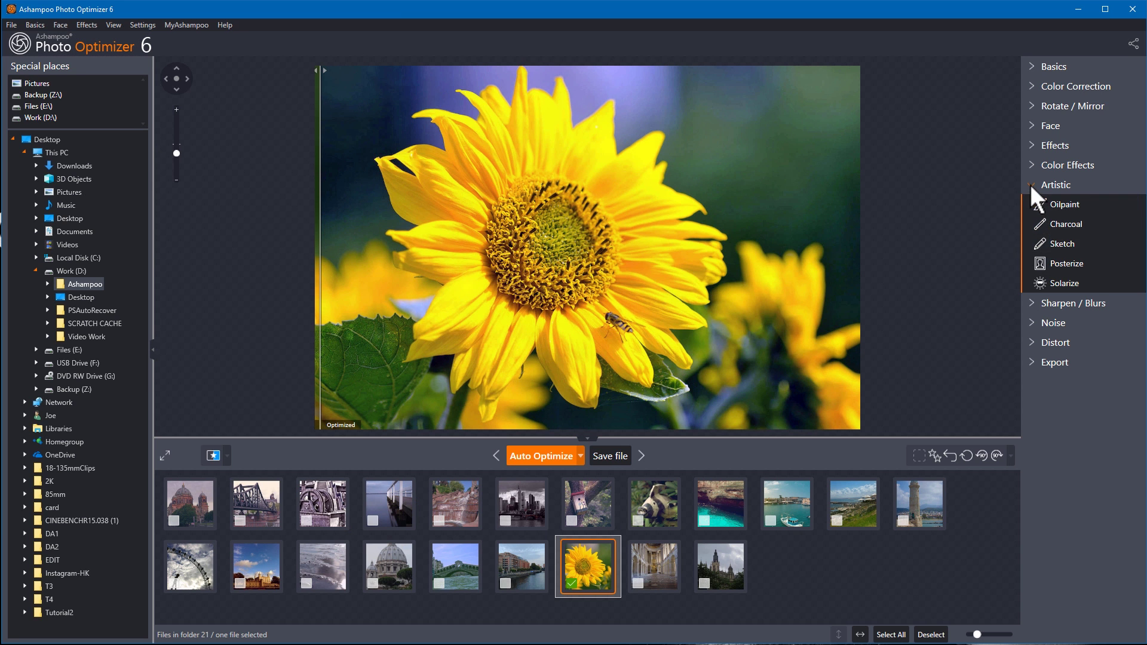
left_click(1031, 184)
left_click(1032, 205)
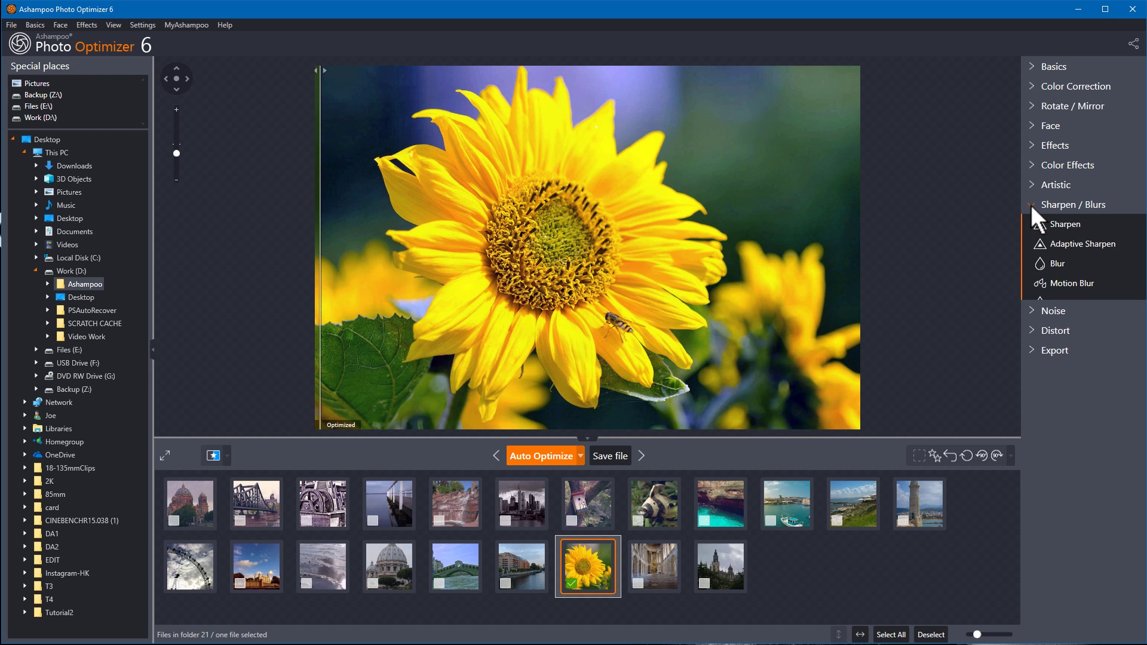
left_click(1074, 224)
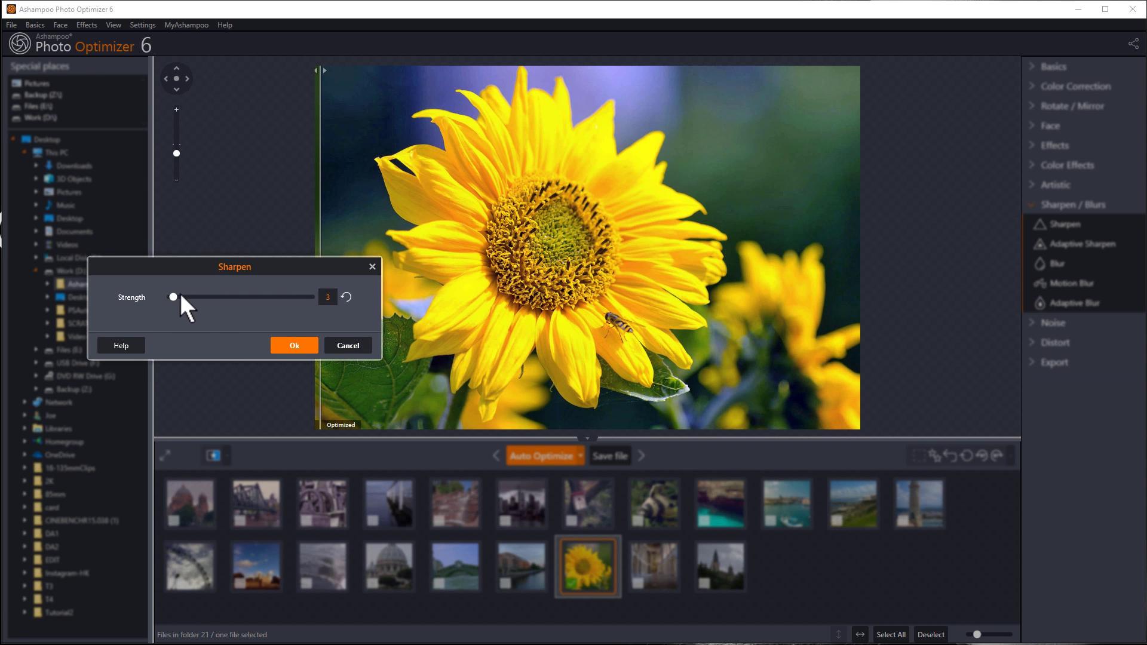
left_click(290, 345)
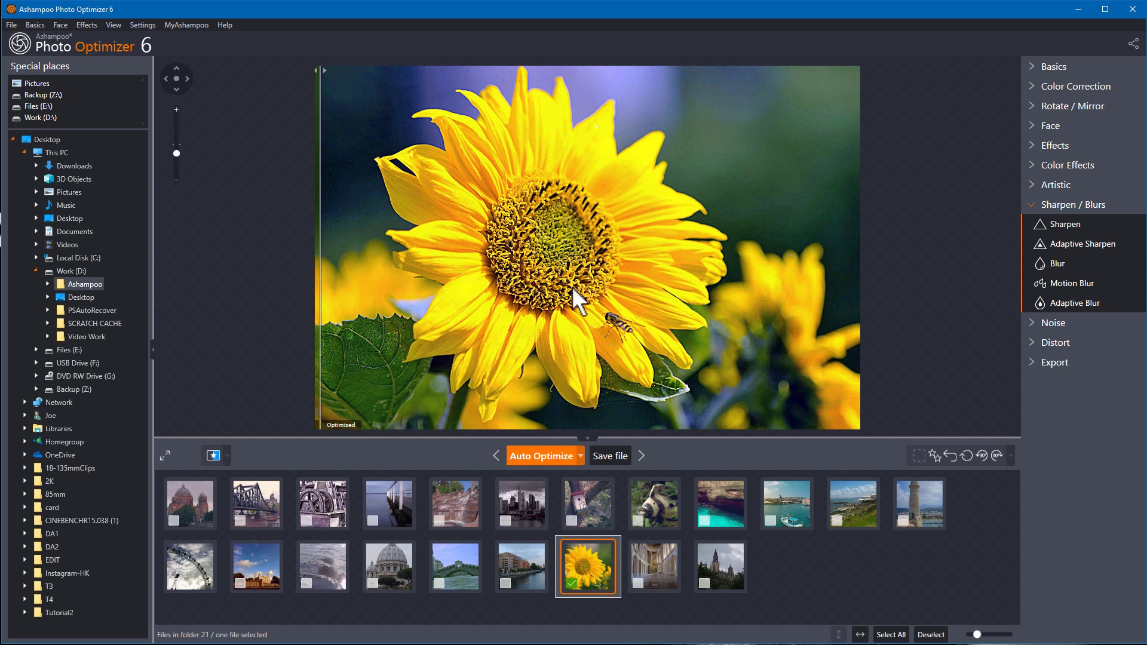
left_click(1086, 240)
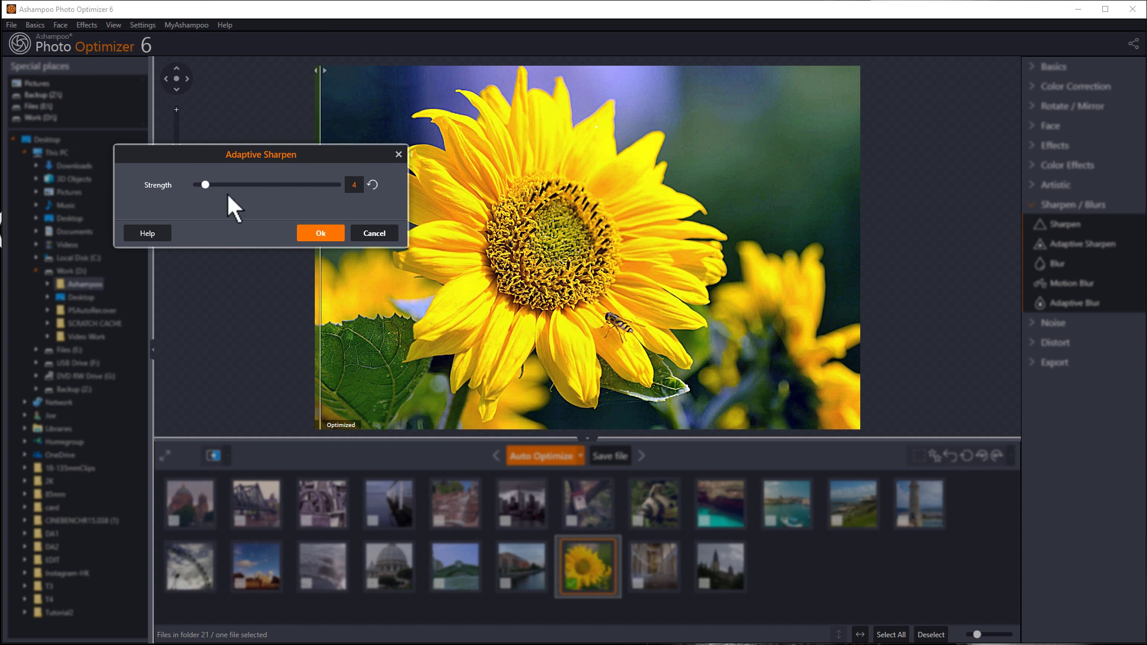
left_click(386, 233)
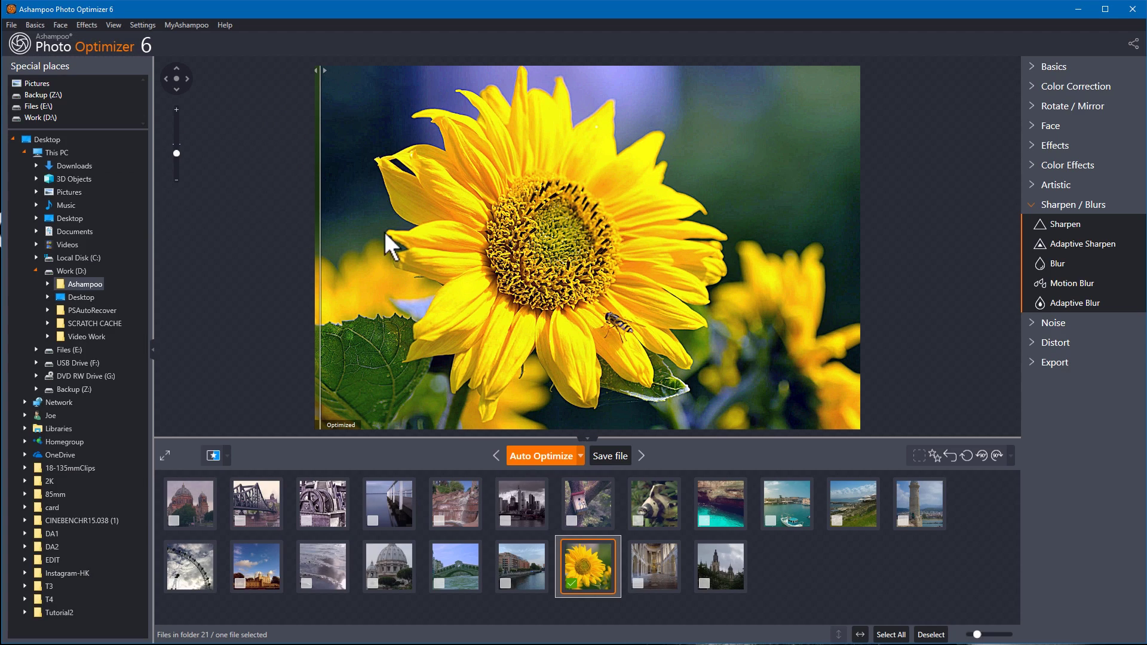
left_click(1054, 267)
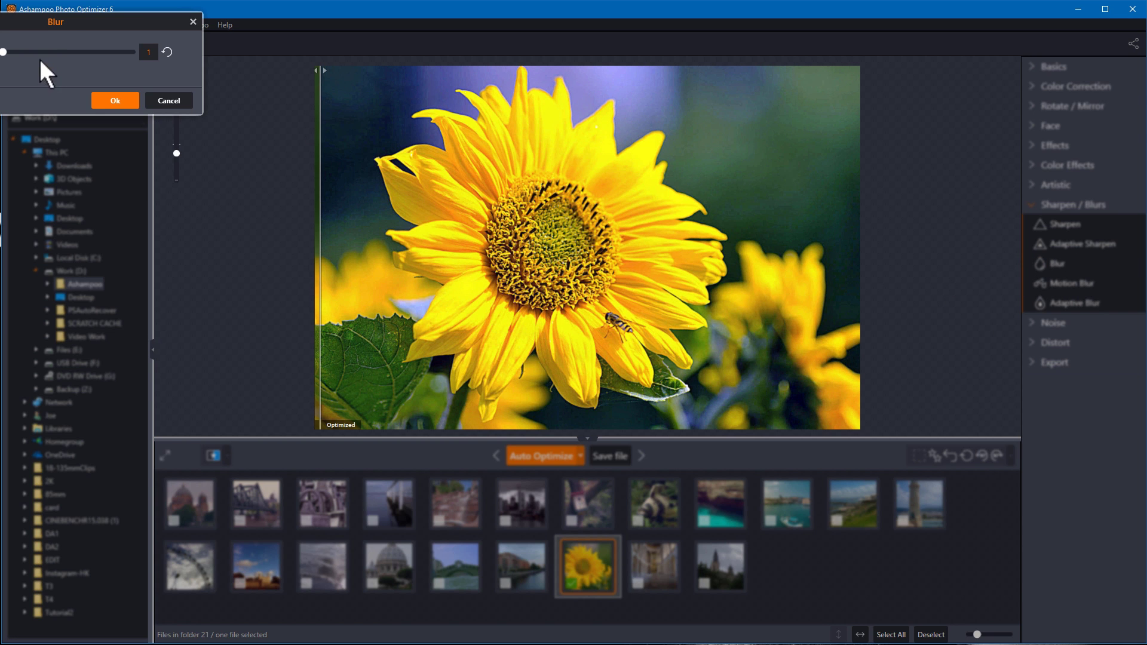
left_click_drag(60, 17, 284, 218)
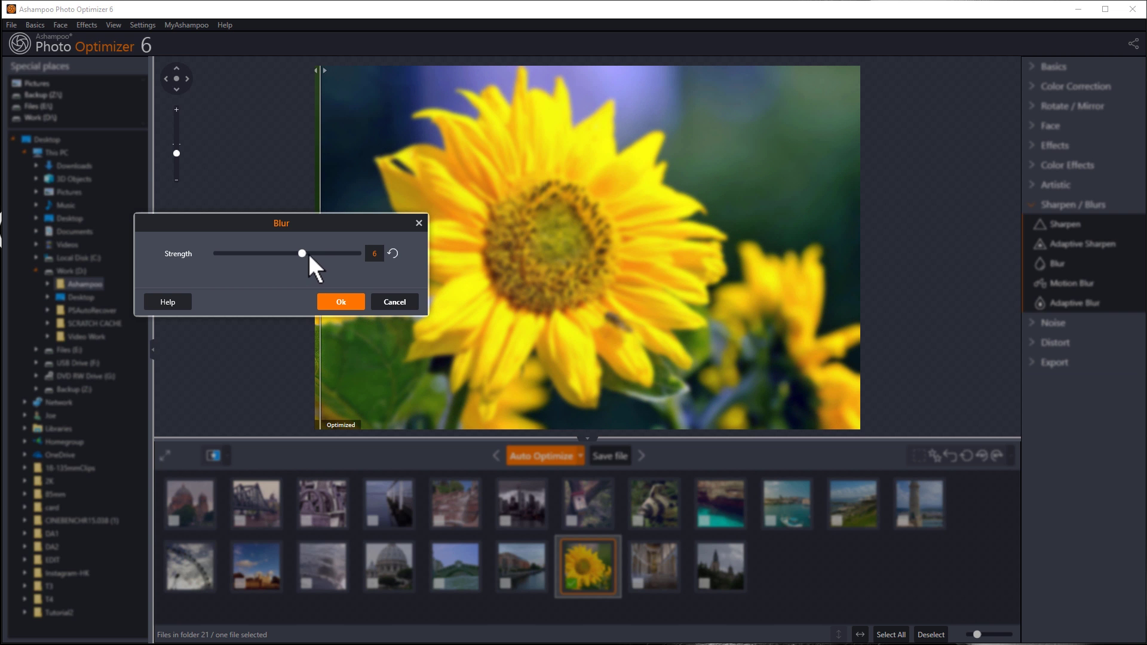
left_click(395, 294)
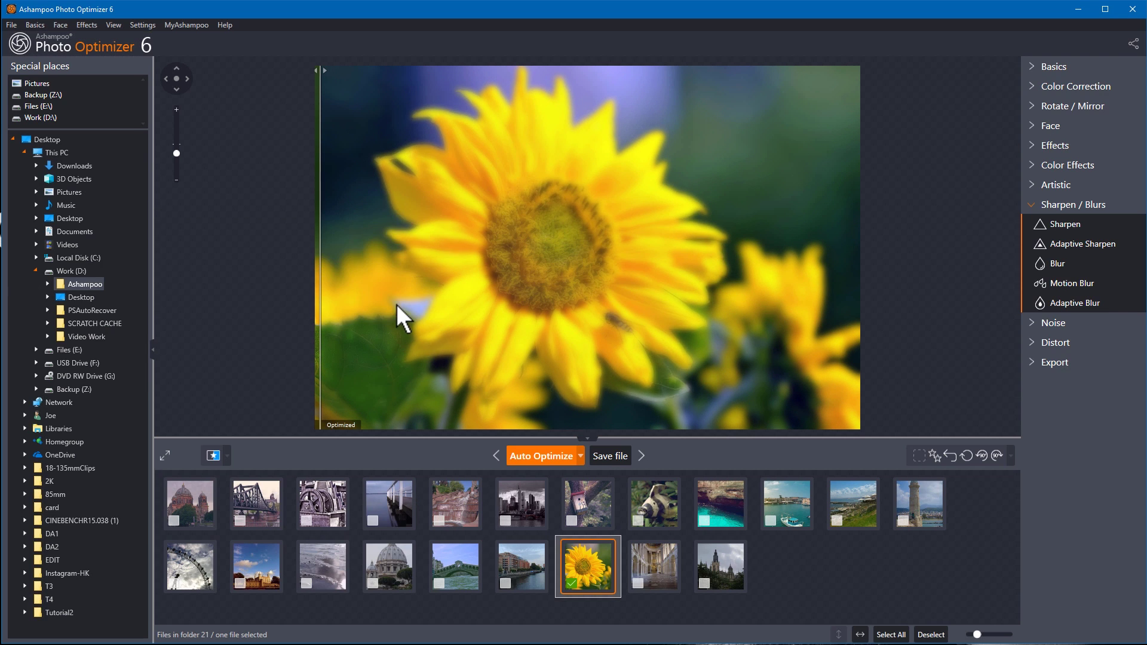
left_click(1067, 283)
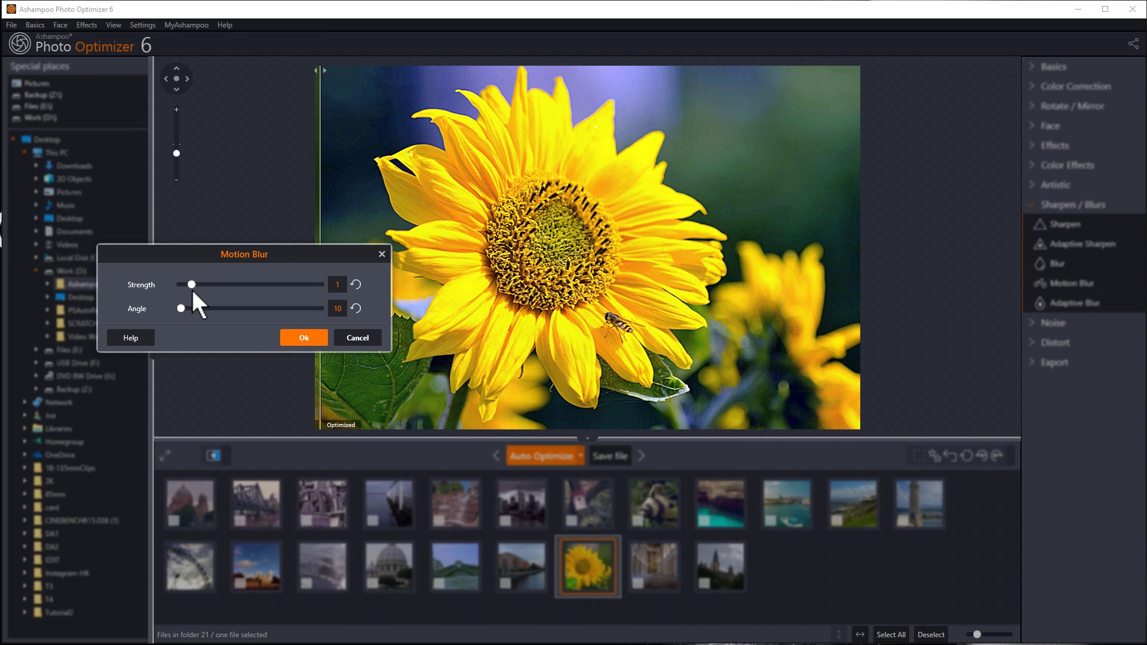
left_click_drag(180, 310, 273, 308)
left_click_drag(196, 281, 274, 288)
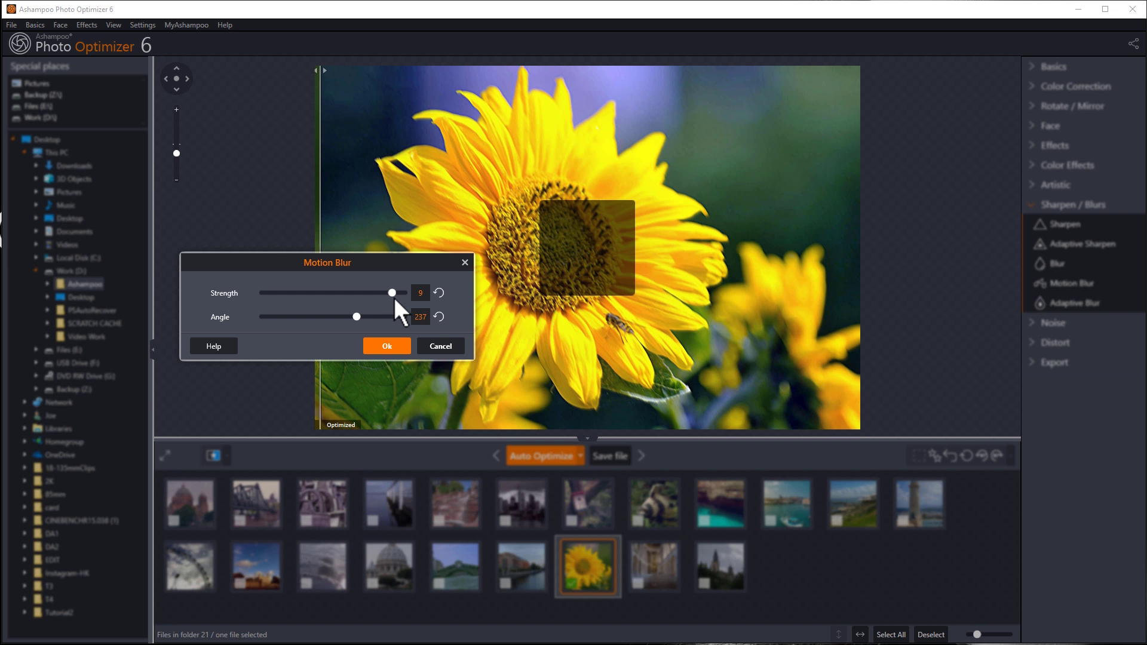
Drop motion blur, trial Adaptive Blur strength 5 then 1, cancel, and list Noise filters.
left_click(449, 347)
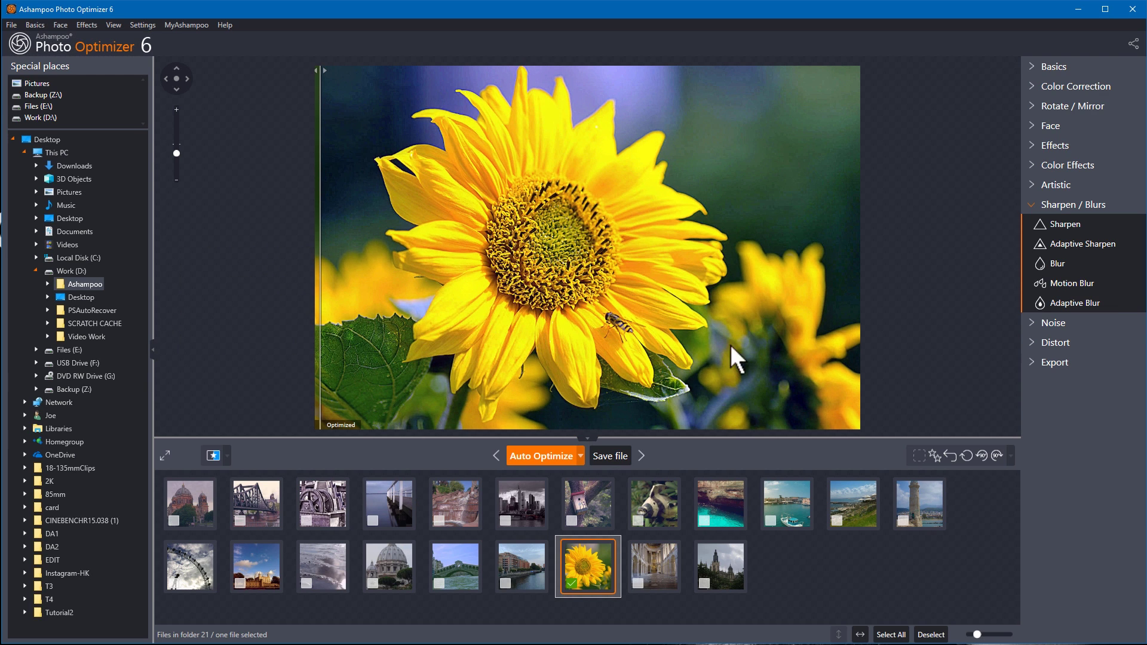
left_click(1069, 307)
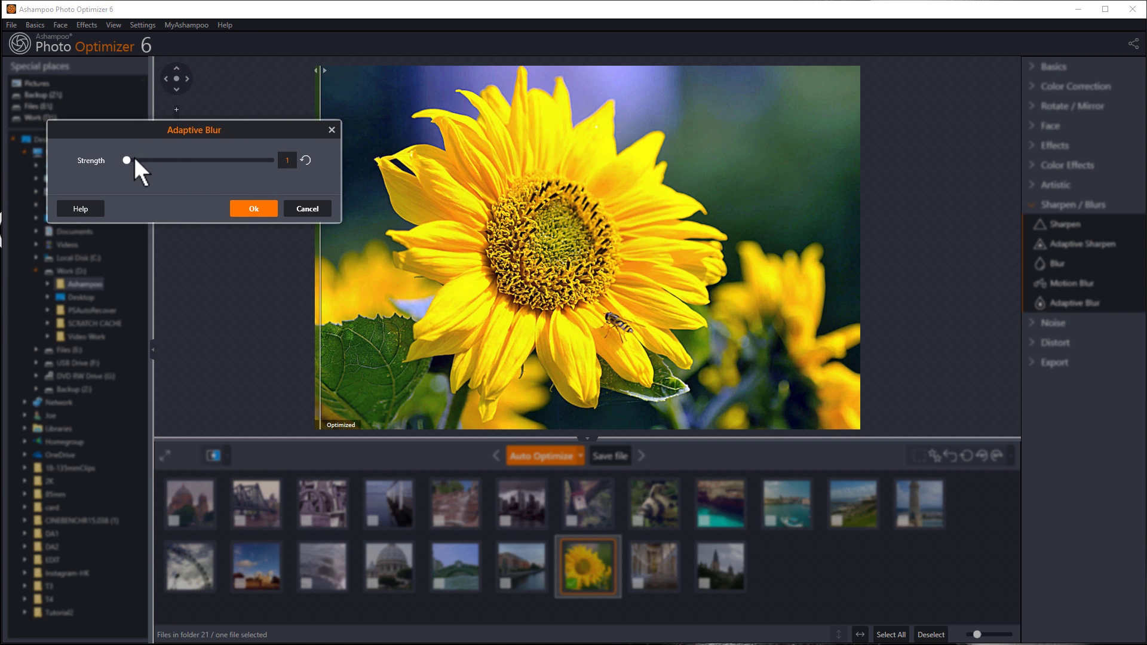
left_click_drag(126, 160, 190, 161)
left_click_drag(193, 160, 135, 160)
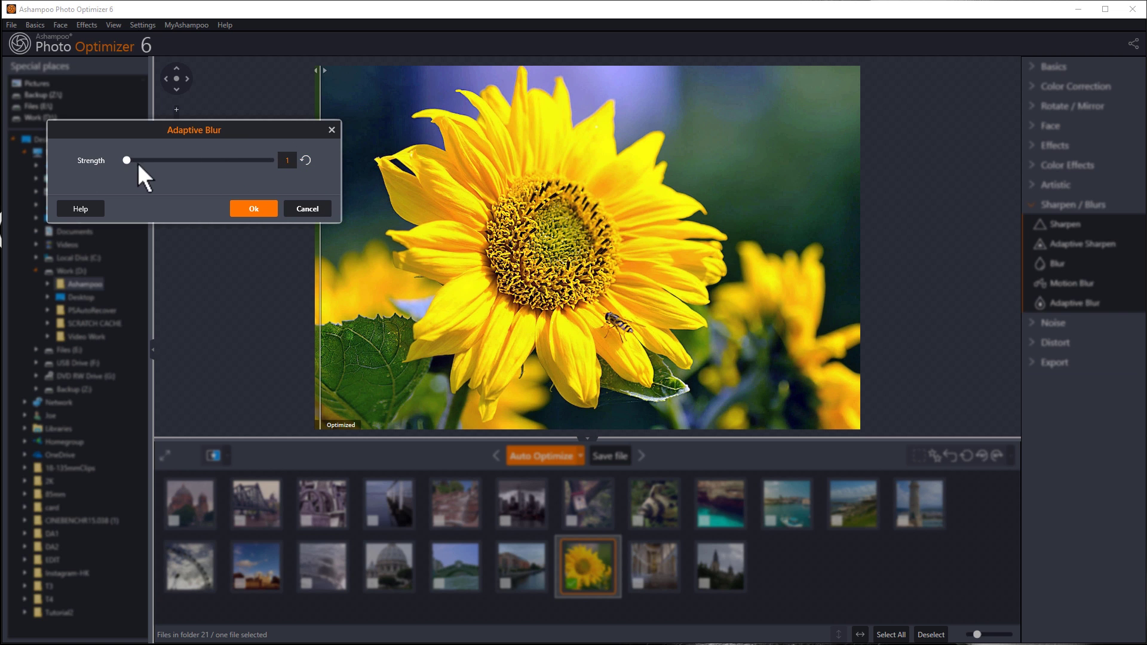
left_click(302, 209)
left_click(1028, 207)
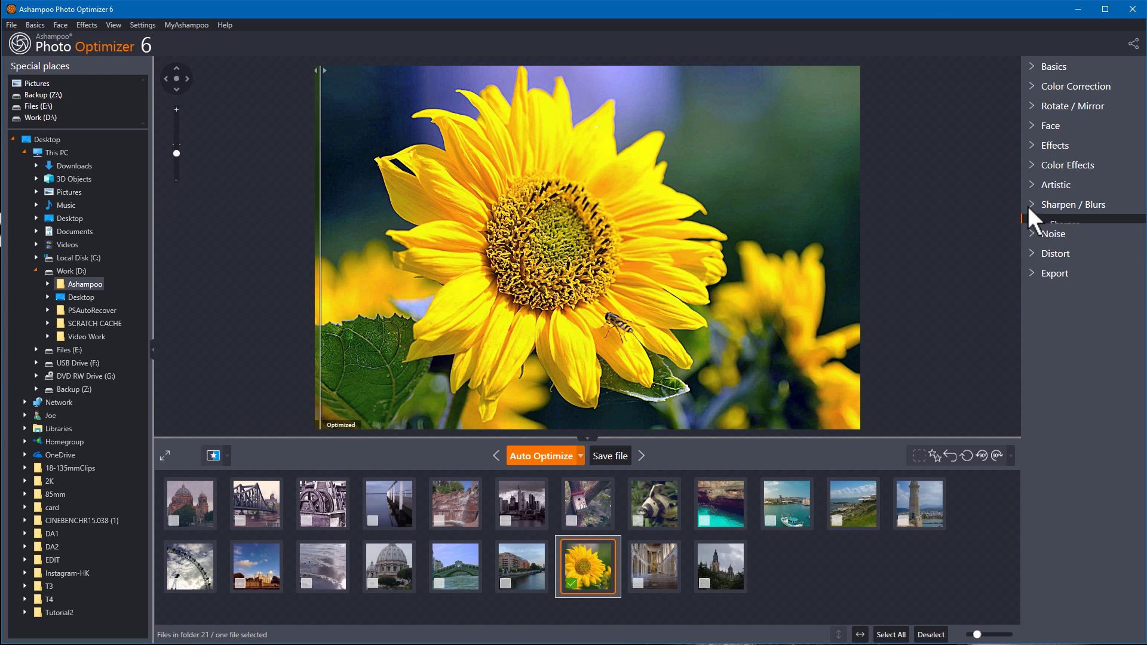
left_click(1031, 223)
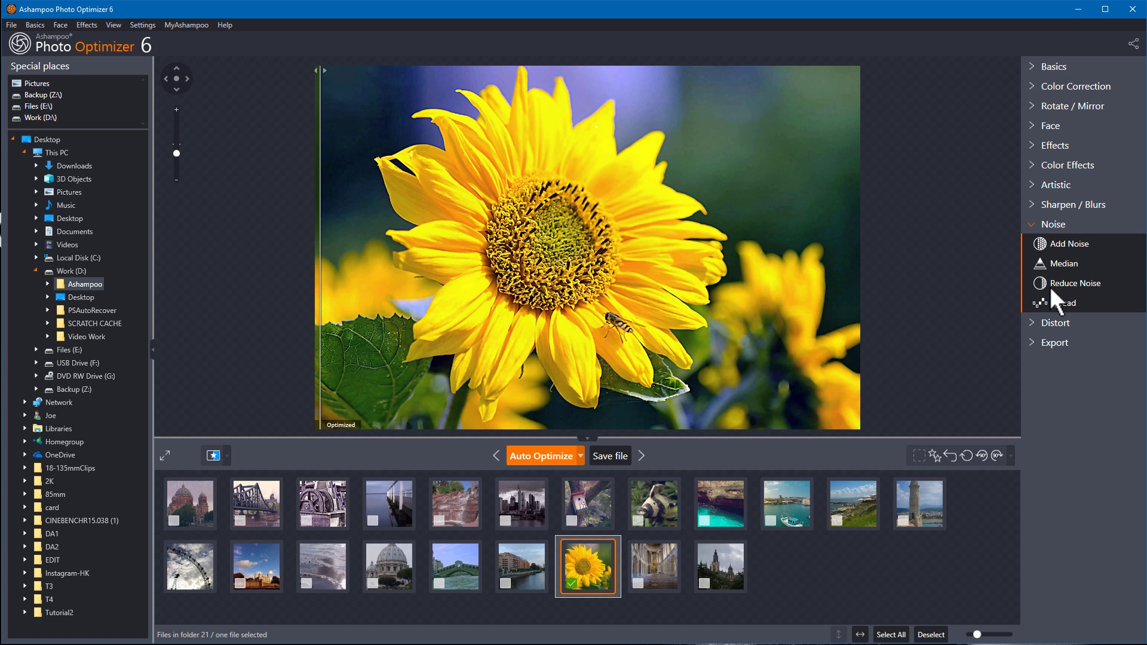
Preview the Spread and Median filters on the sunflower, cancelling each.
left_click(1064, 303)
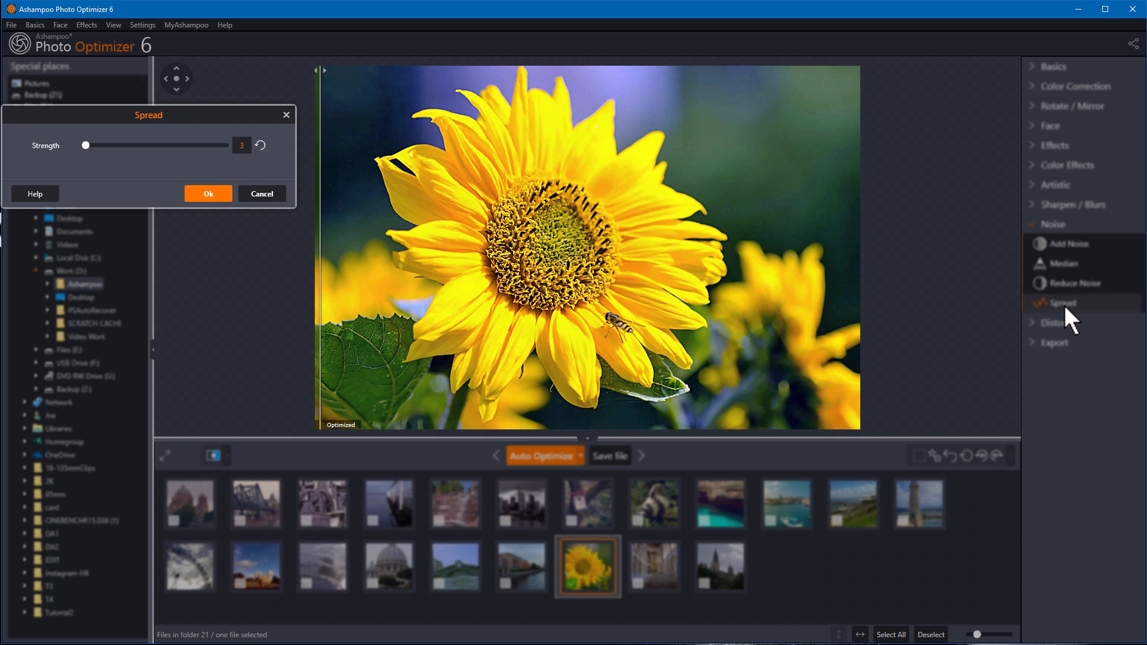
left_click(242, 194)
left_click(1073, 263)
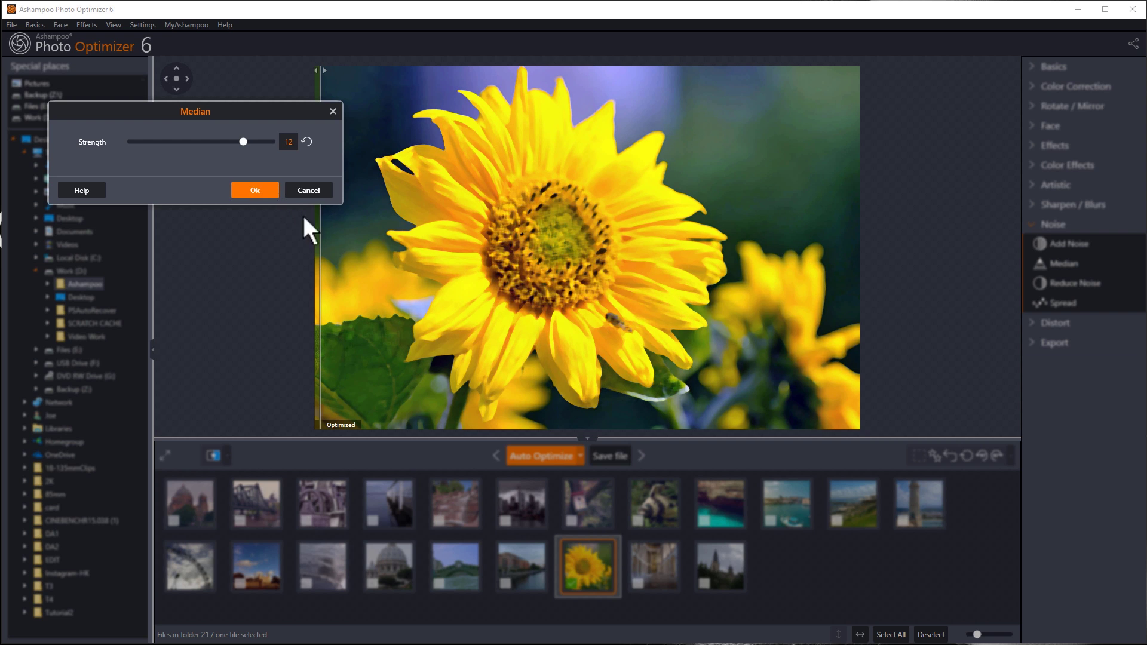
left_click(309, 191)
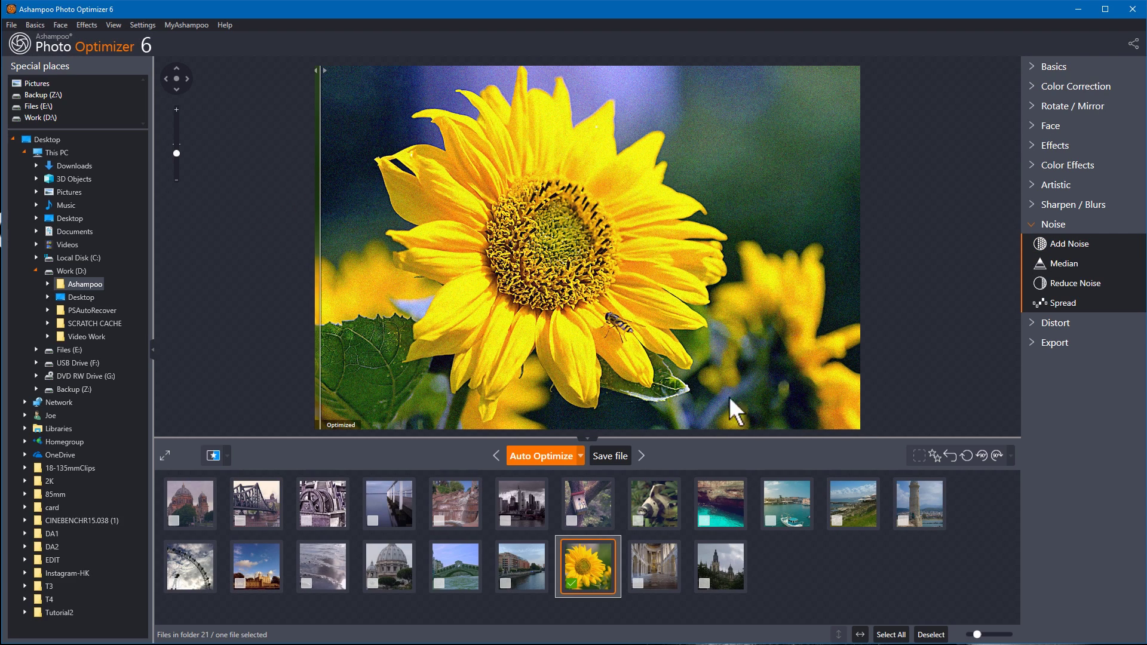
Remove the added noise grain and swap the Noise filter list for Distort.
left_click(952, 451)
left_click(1034, 226)
left_click(1032, 247)
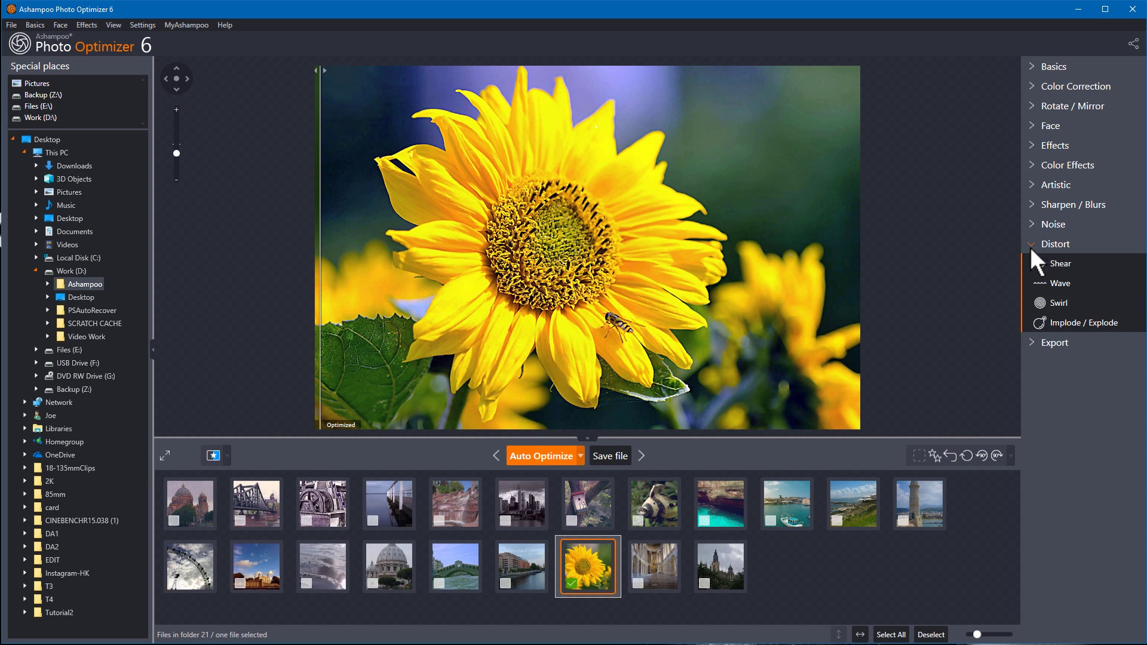
Preview Swirl with an adjusted angle, then cancel it.
left_click(1060, 298)
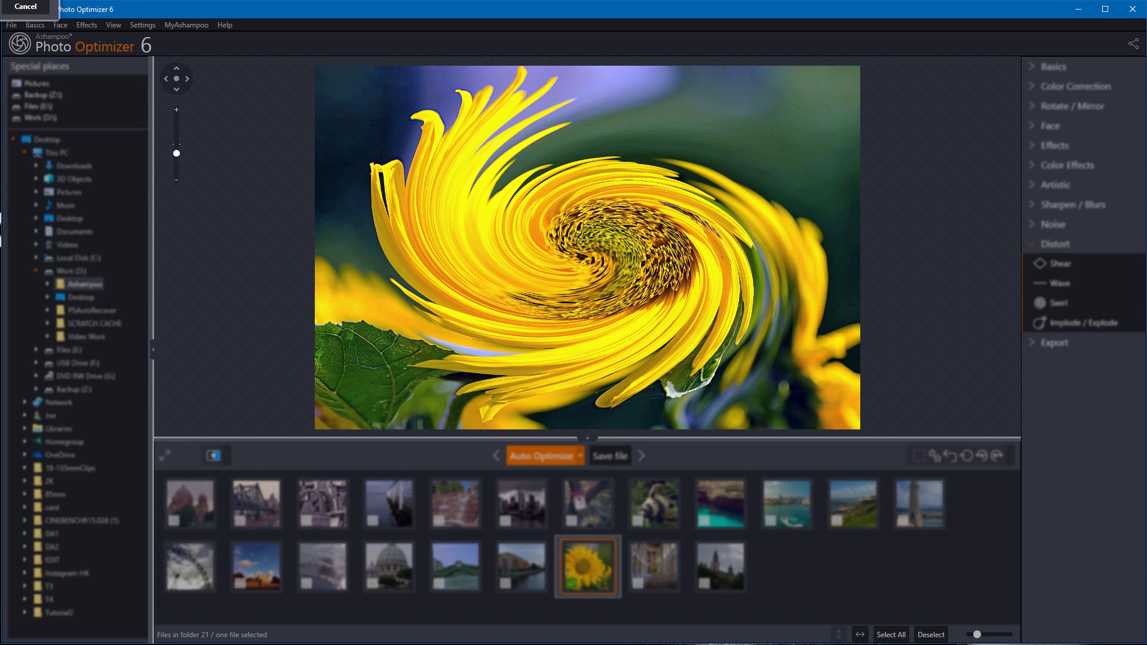
mouse_move(223, 236)
left_mouse_down()
mouse_move(190, 236)
mouse_move(246, 243)
left_mouse_up()
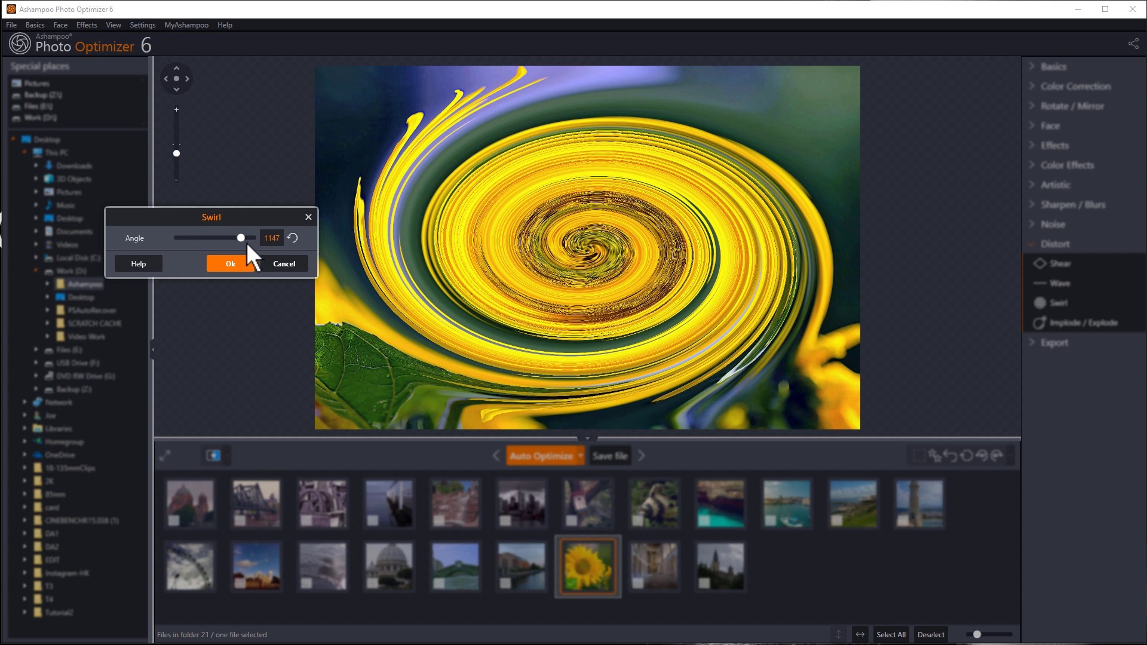
left_click(289, 265)
Preview Implode / Explode with a positive factor, cancel it, and collapse the Distort filters.
left_click(1075, 323)
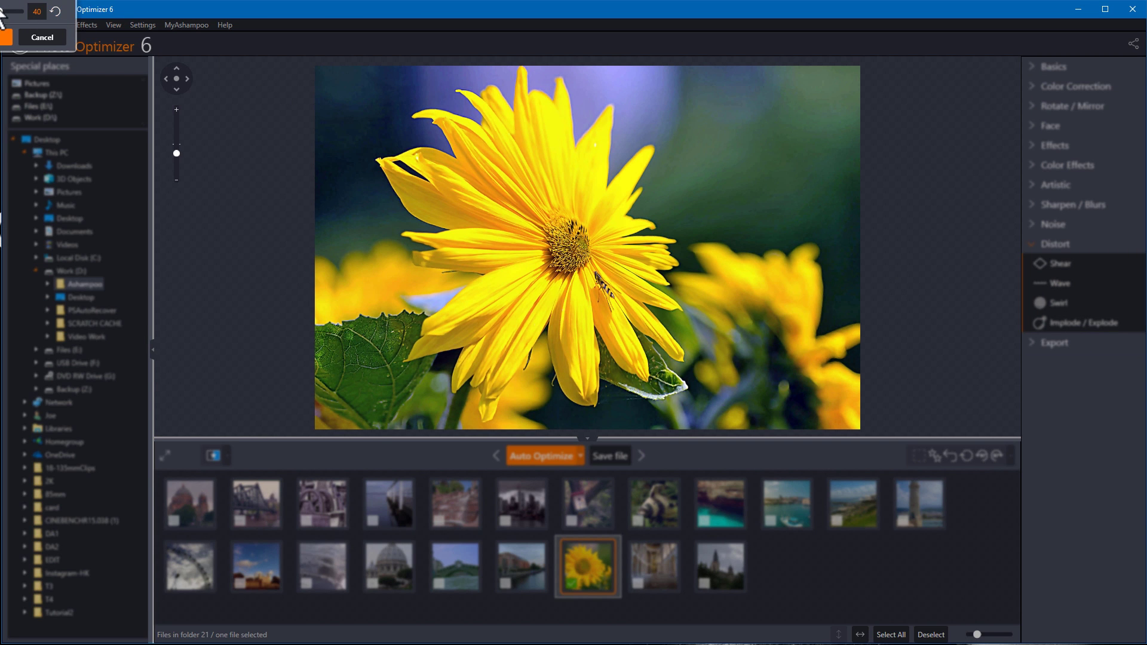
left_click_drag(5, 18, 301, 233)
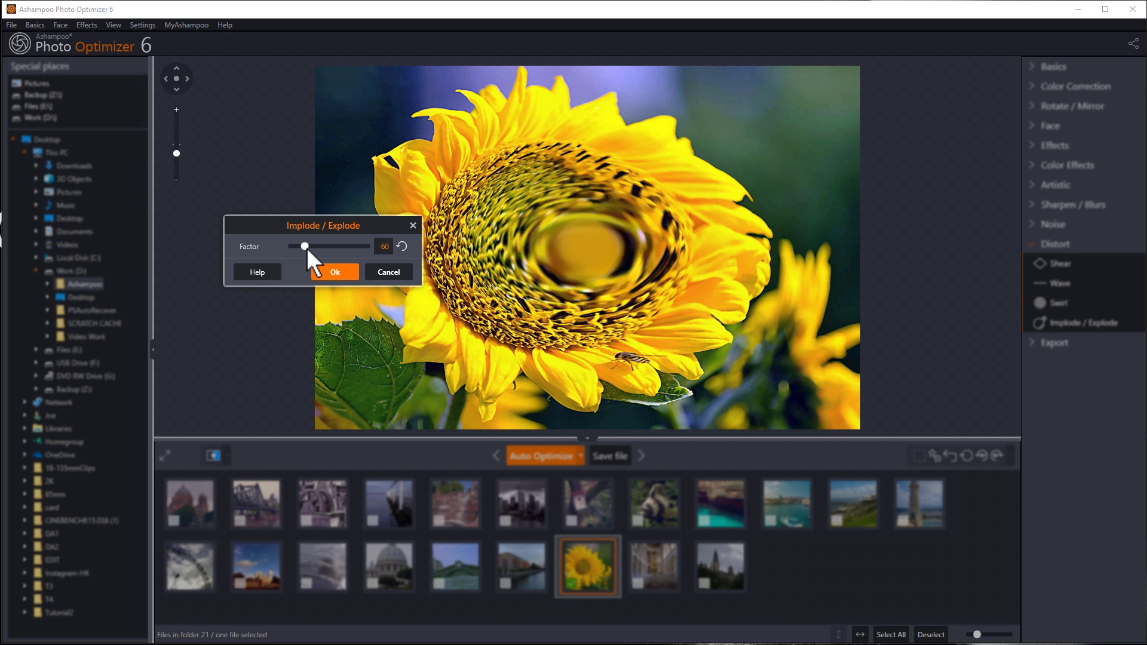
left_click_drag(322, 253, 340, 254)
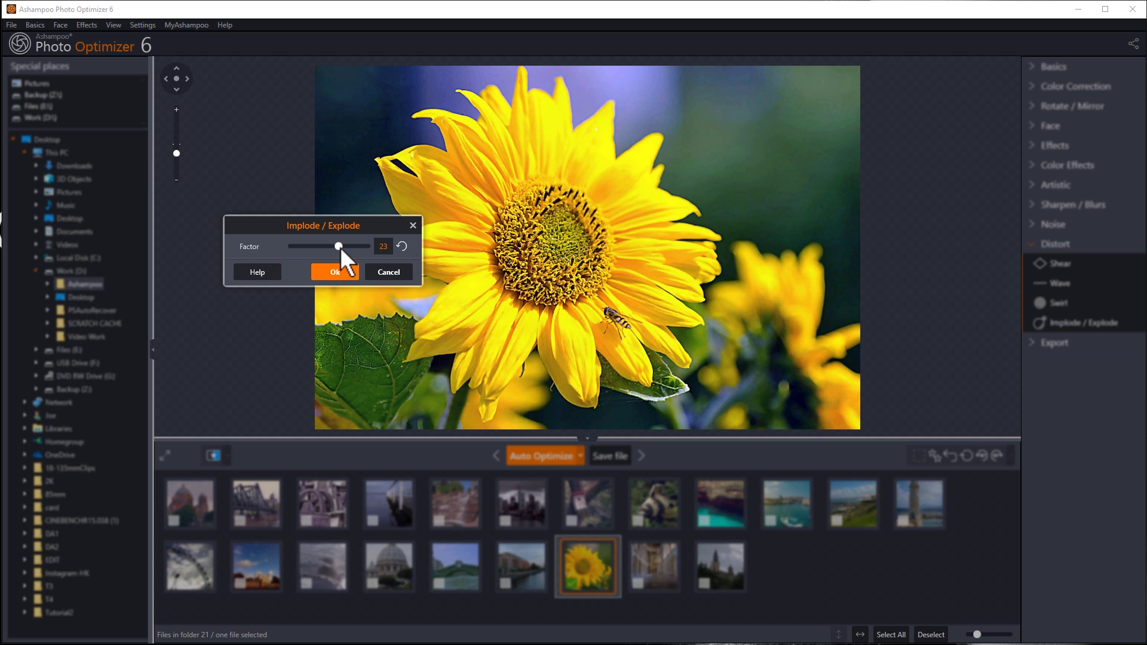
left_click(385, 274)
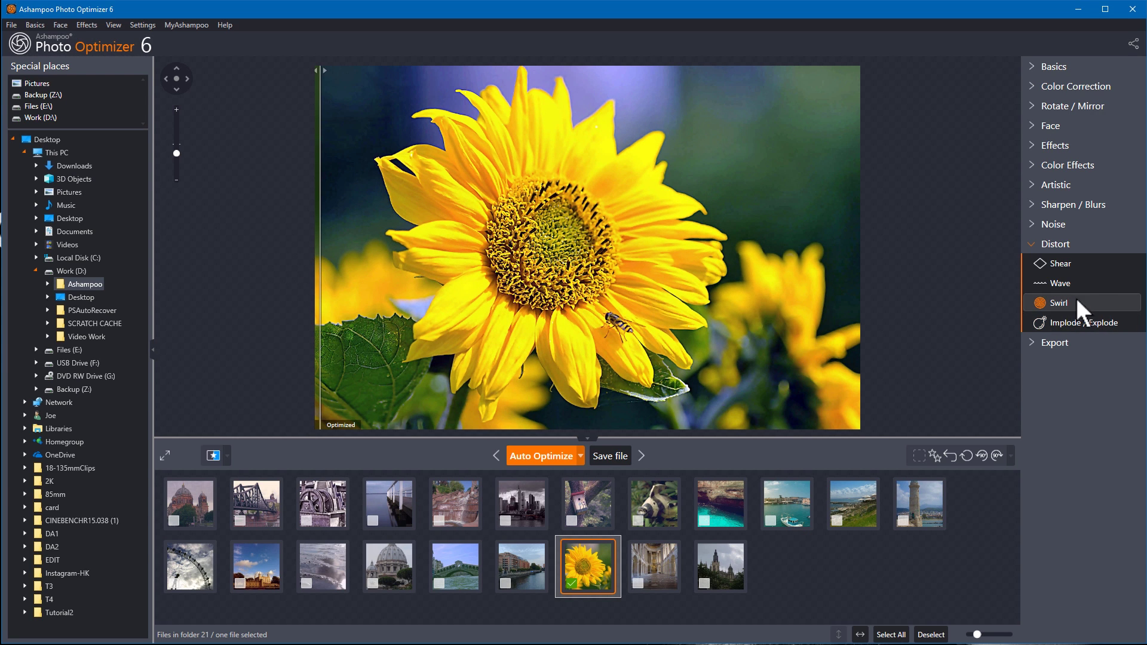
left_click(1031, 242)
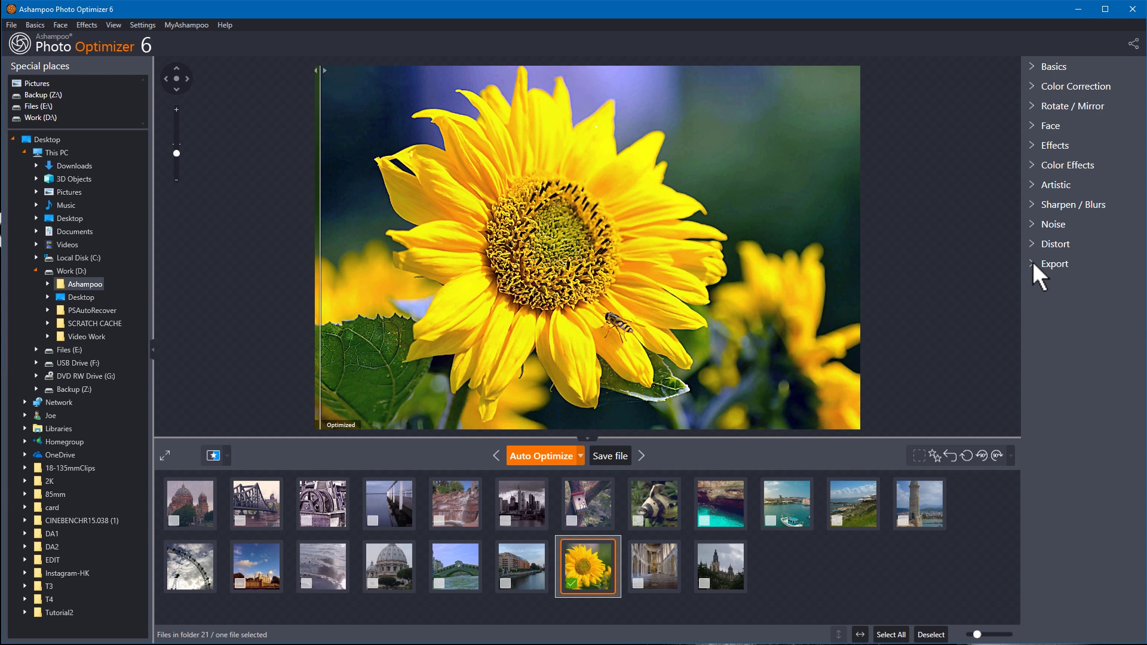
left_click(1030, 261)
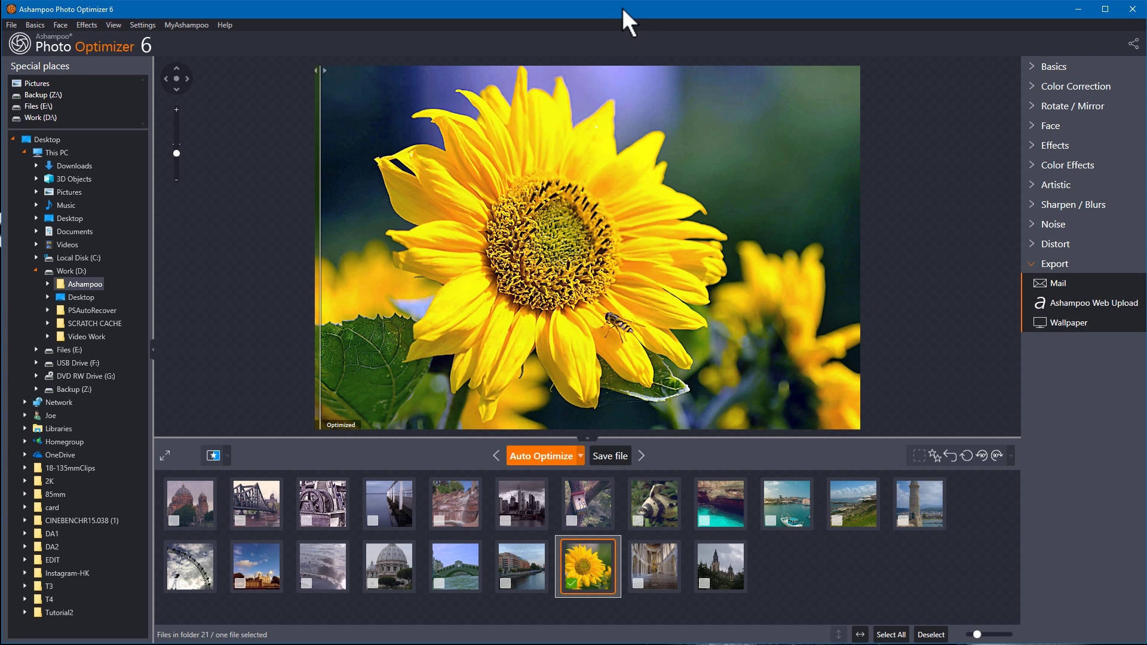
Bring up the Set wallpaper appearance dialog, move it into view, and close it unapplied.
left_click(1061, 321)
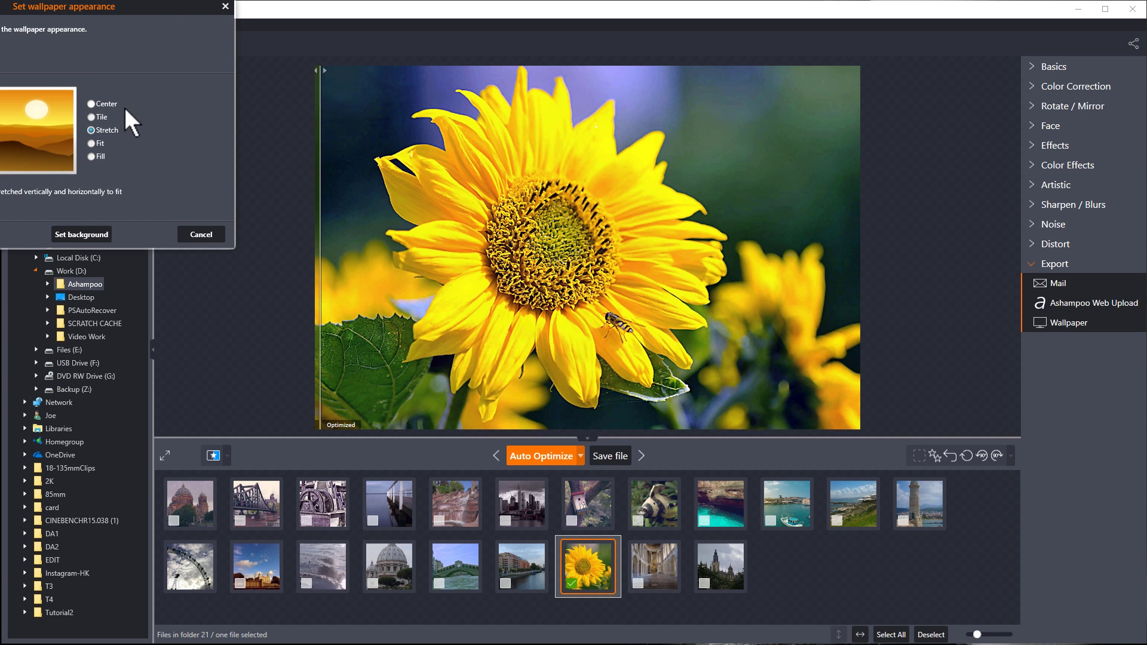
left_click_drag(191, 10, 422, 109)
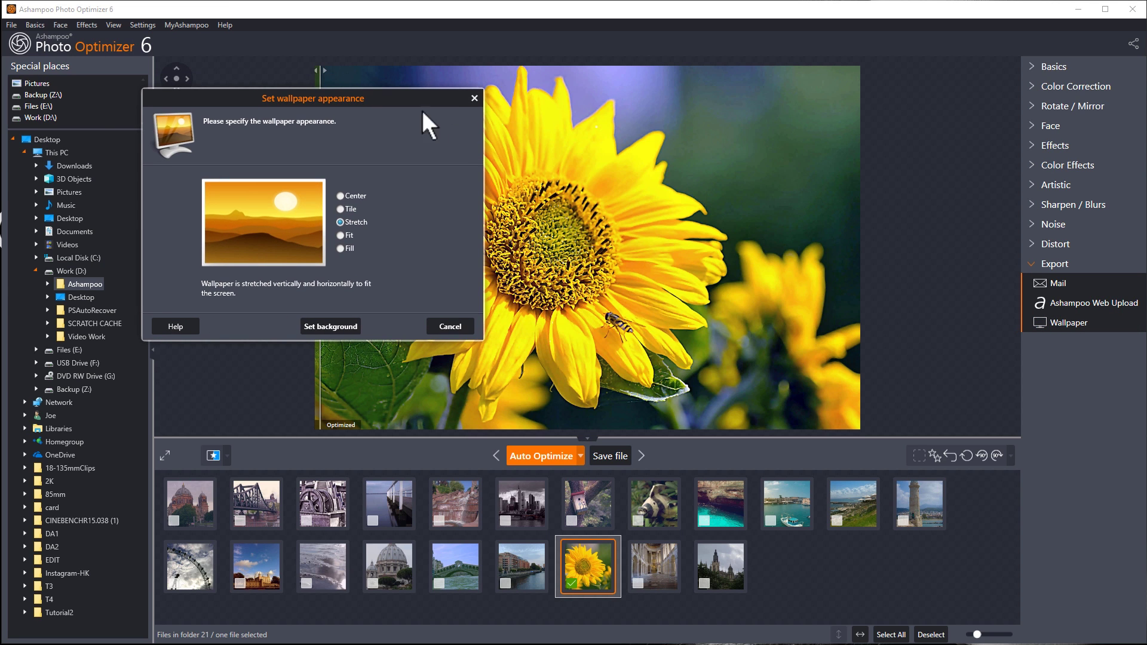
left_click(474, 98)
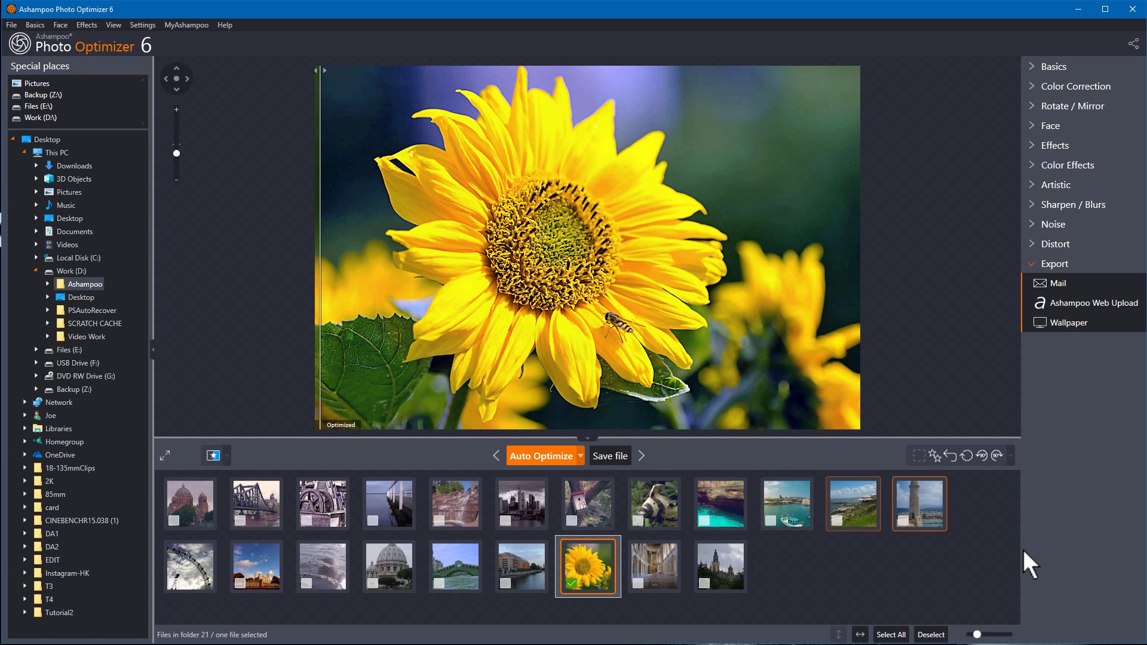